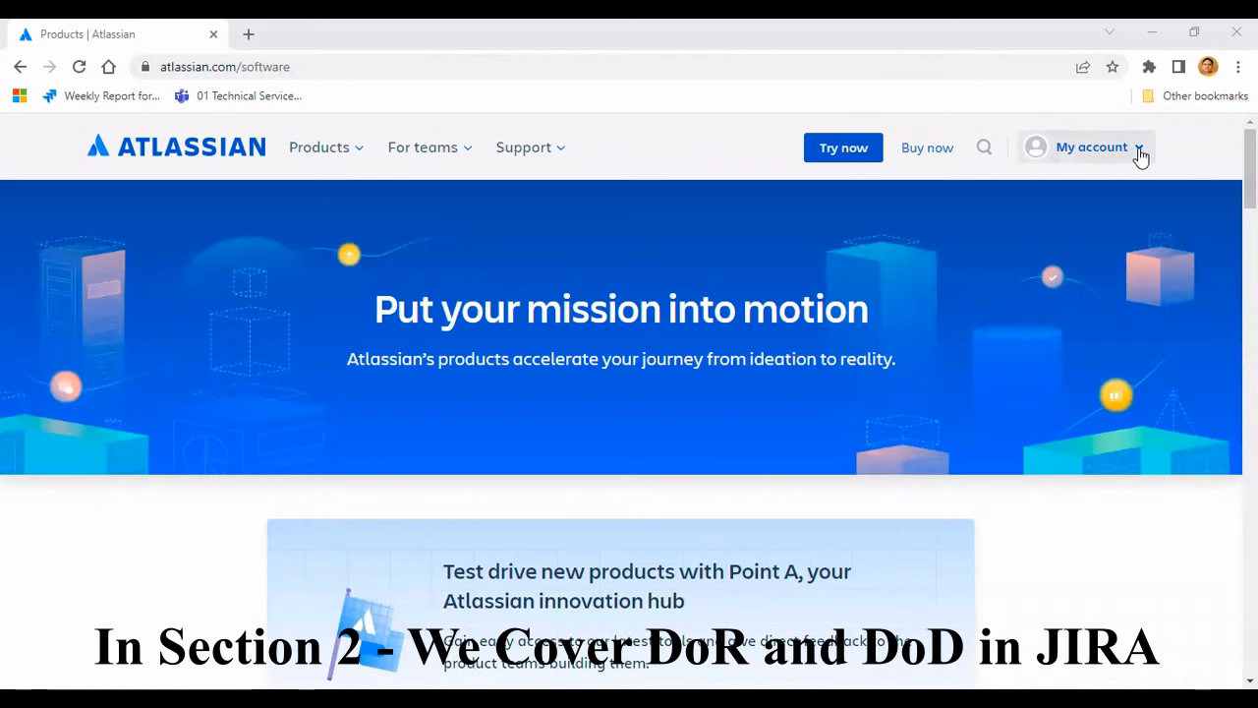
- Log in to the Atlassian account using the Continue with Google option and pick the Google account
{"action": "left_click", "coordinate": [1138, 152]}
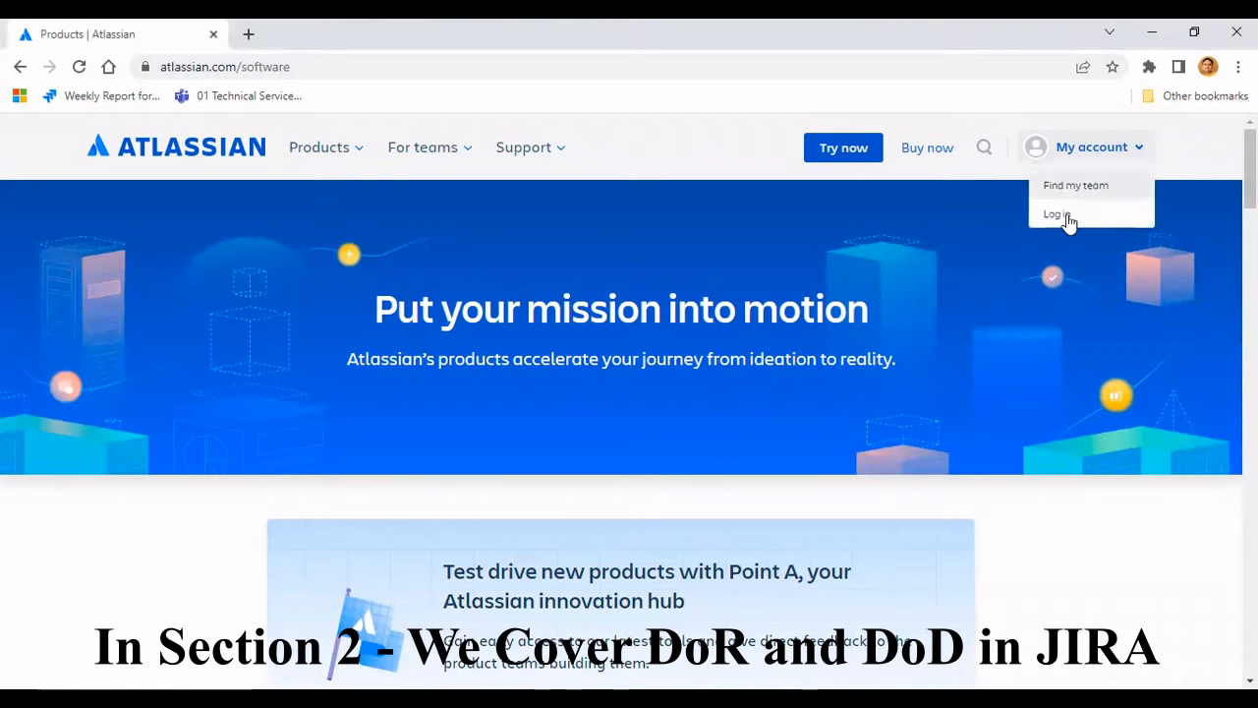
{"action": "left_click", "coordinate": [1059, 216]}
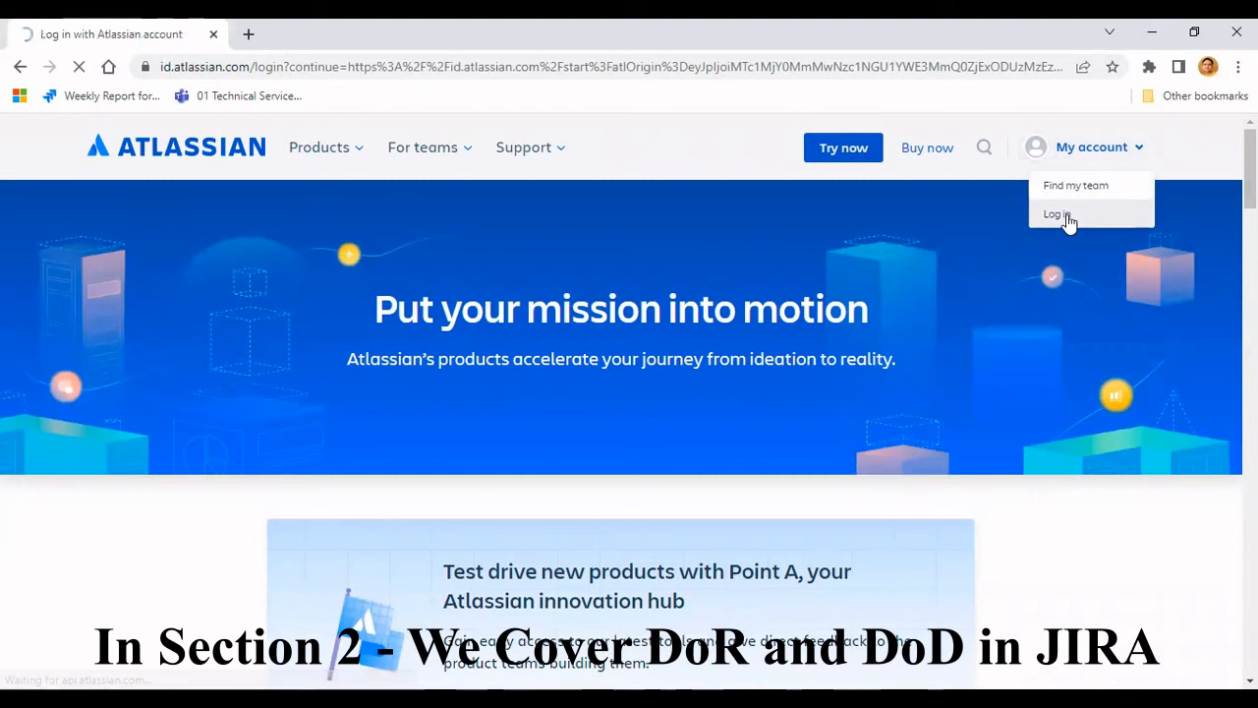
{"action": "scroll", "coordinate": [451, 429], "scroll_direction": "down", "scroll_amount": 1}
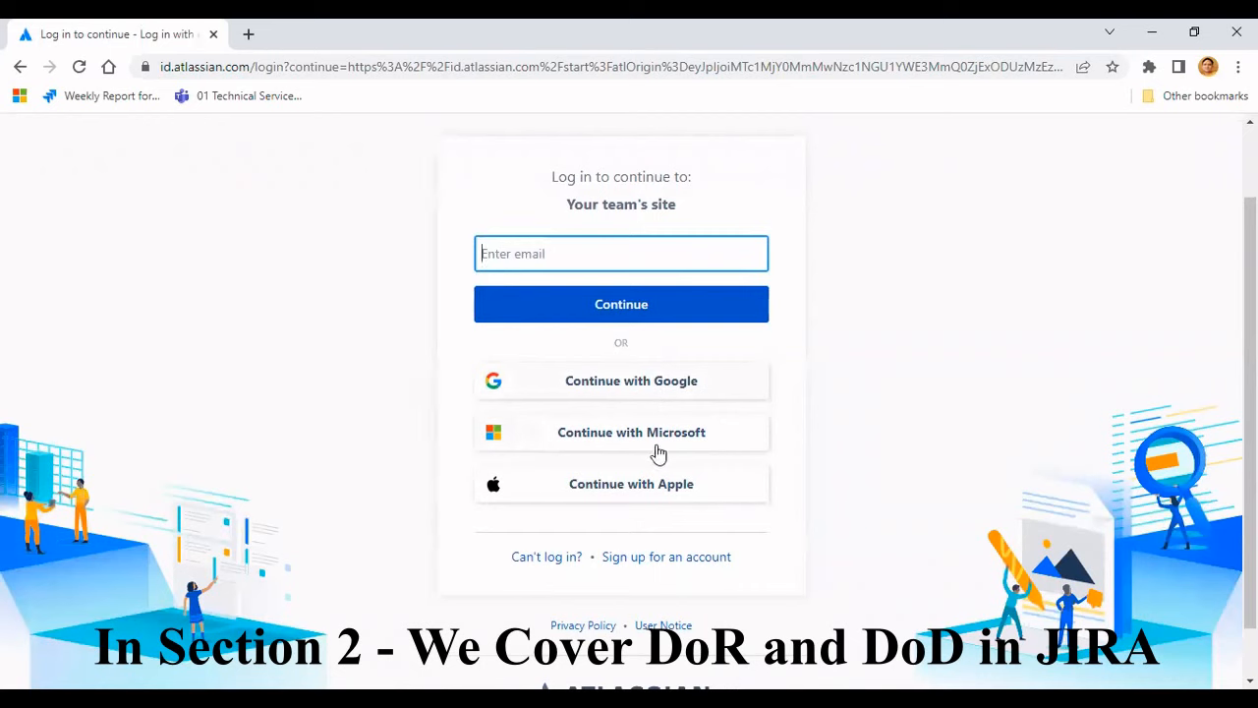
{"action": "left_click", "coordinate": [649, 390]}
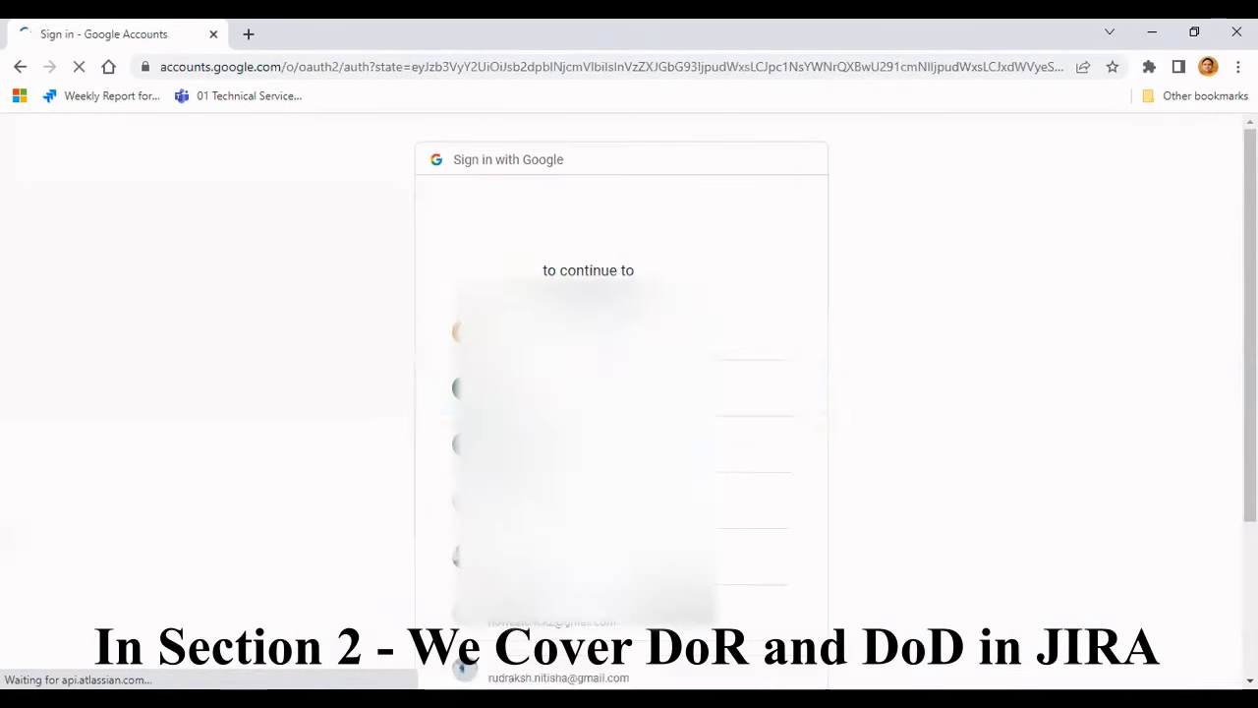
{"action": "left_click", "coordinate": [649, 387]}
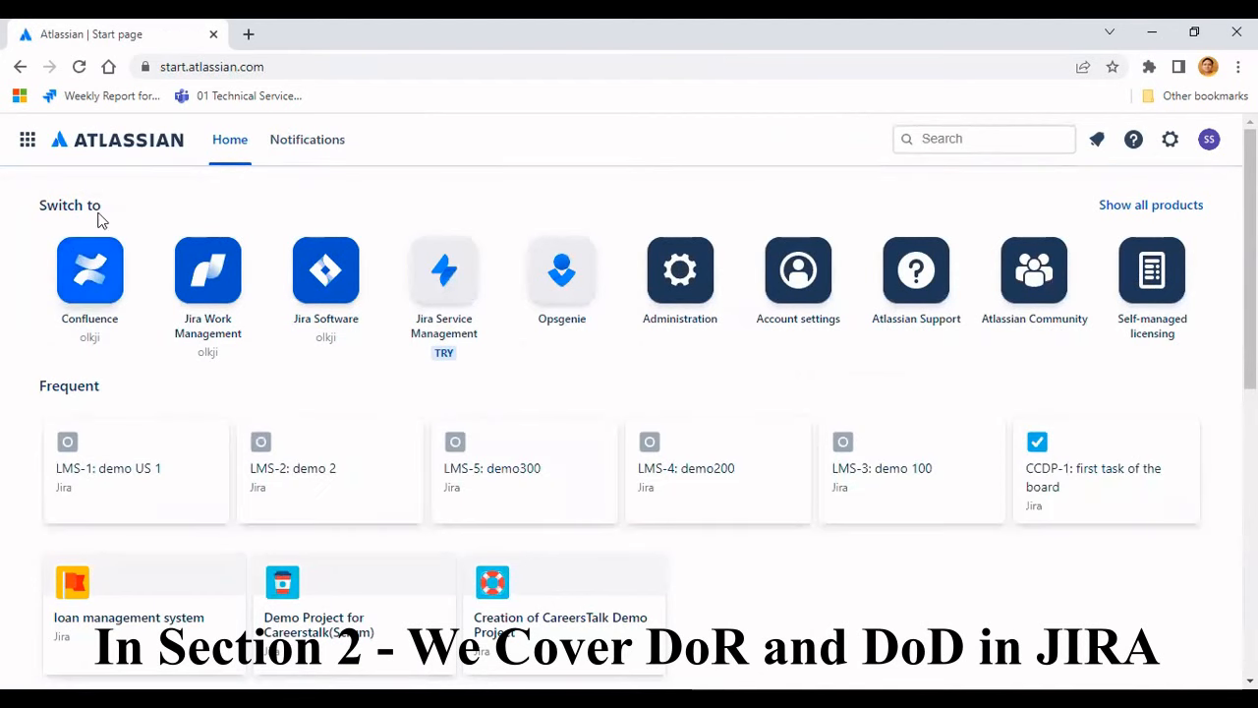
- Start a new company-managed project from the Scrum software development template
{"action": "left_click", "coordinate": [218, 324]}
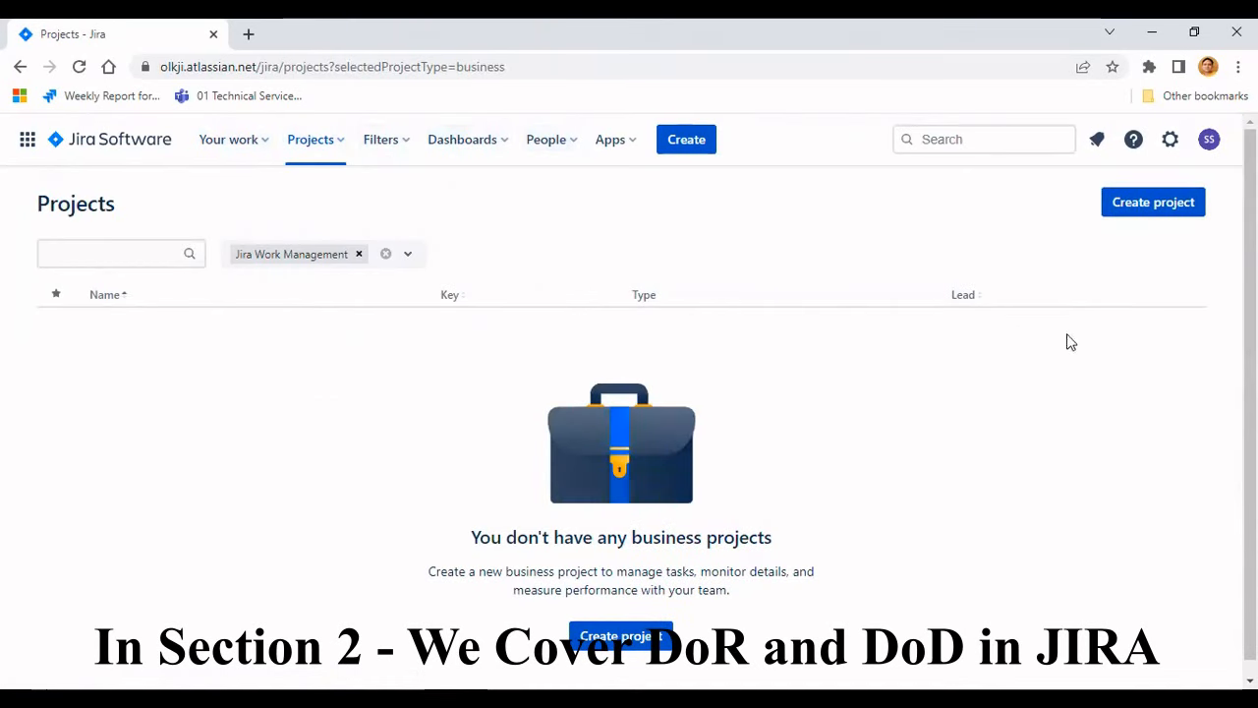
{"action": "left_click", "coordinate": [1158, 208]}
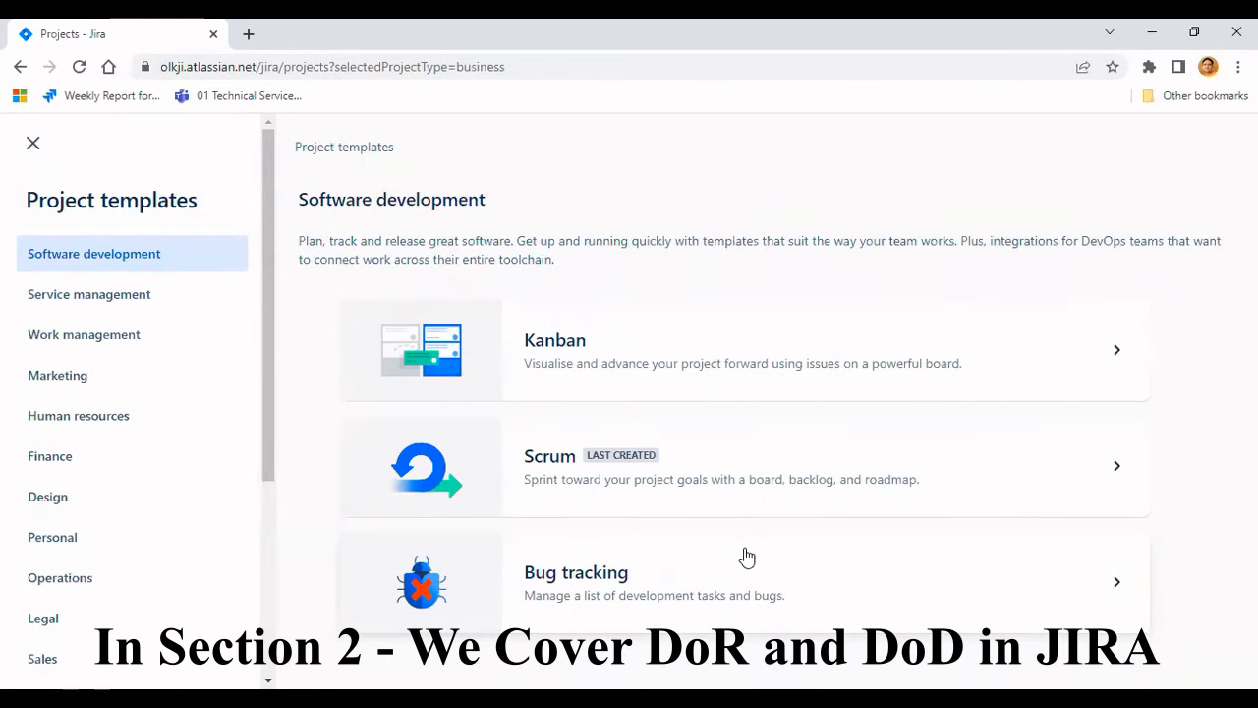
{"action": "left_click", "coordinate": [797, 464]}
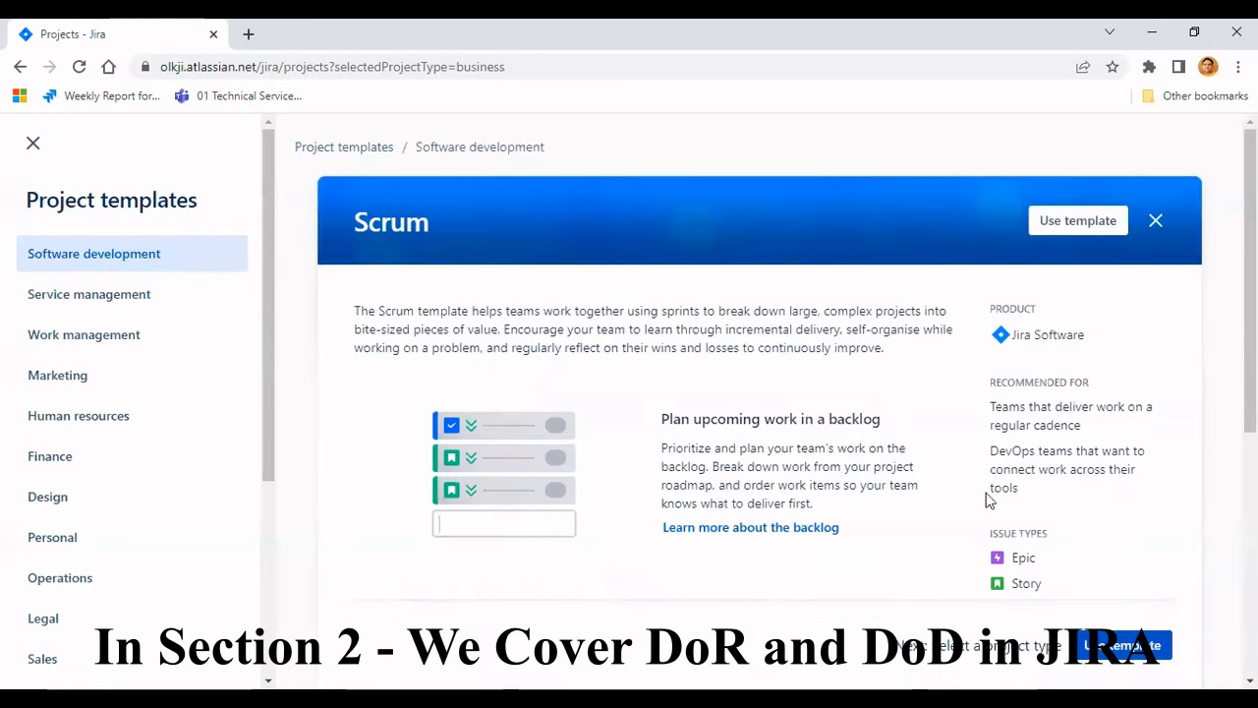
{"action": "left_click", "coordinate": [1126, 646]}
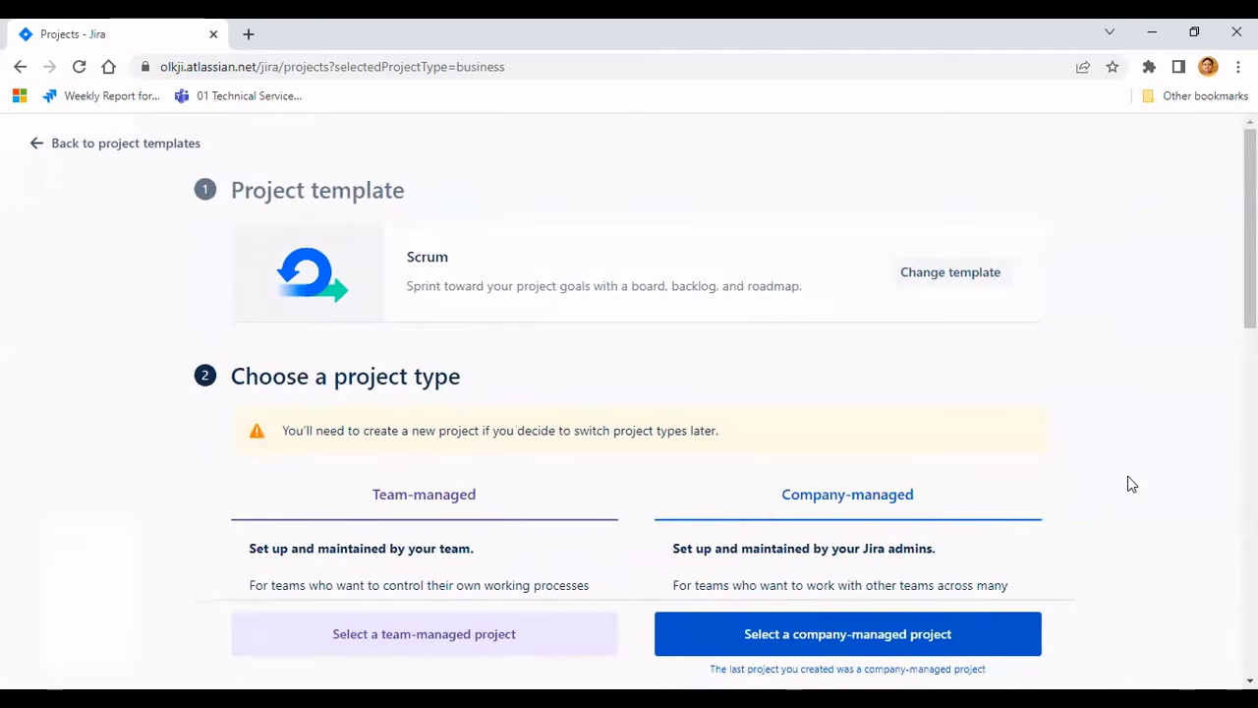
{"action": "scroll", "coordinate": [1127, 480], "scroll_direction": "down", "scroll_amount": 3}
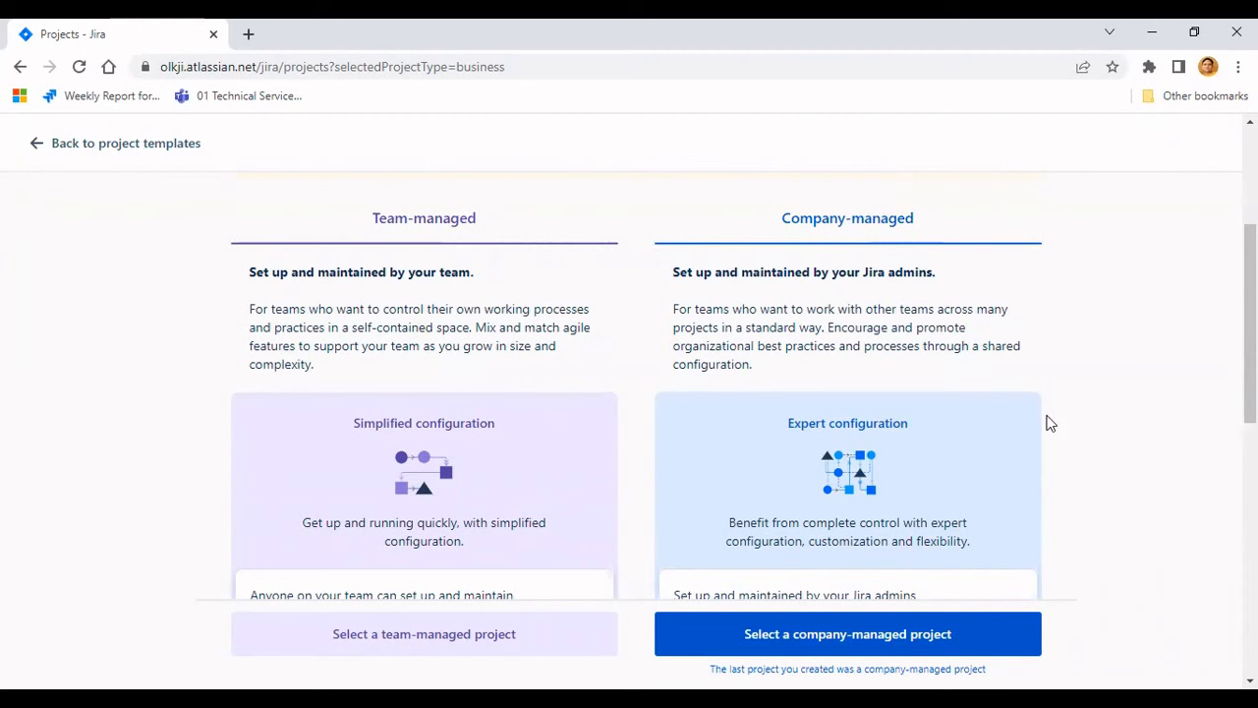
{"action": "scroll", "coordinate": [1049, 422], "scroll_direction": "down", "scroll_amount": 1}
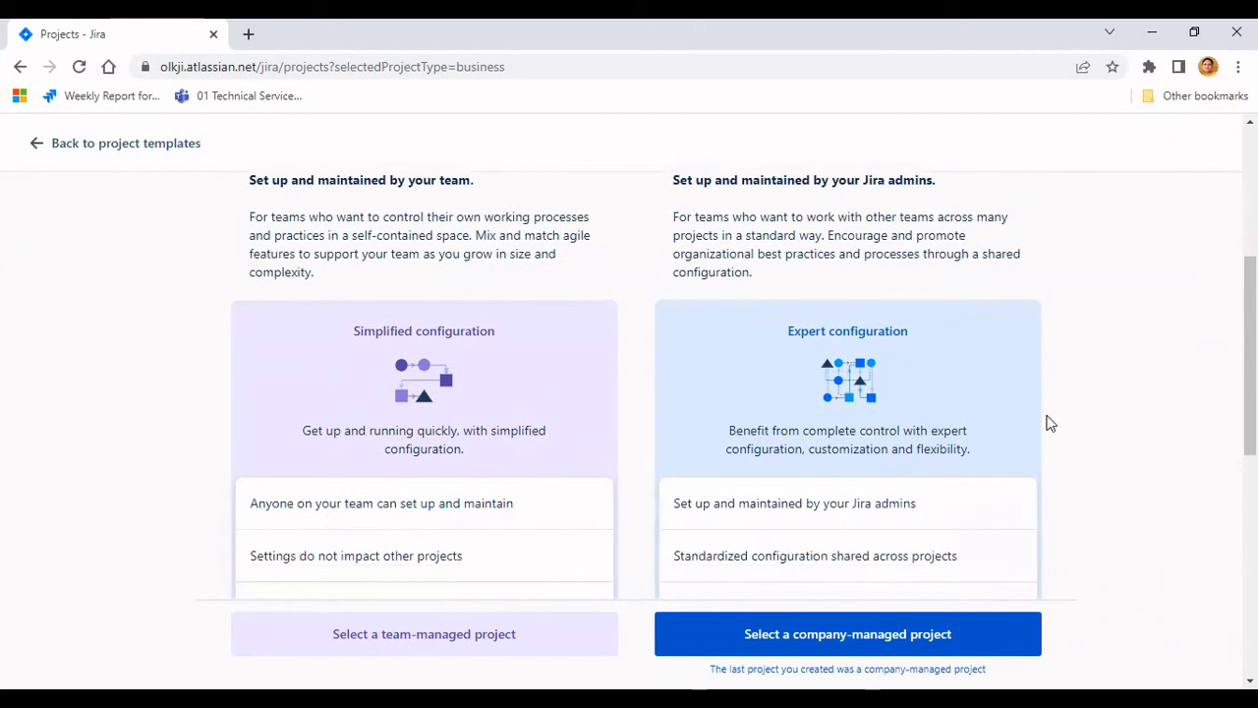
{"action": "left_click", "coordinate": [895, 639]}
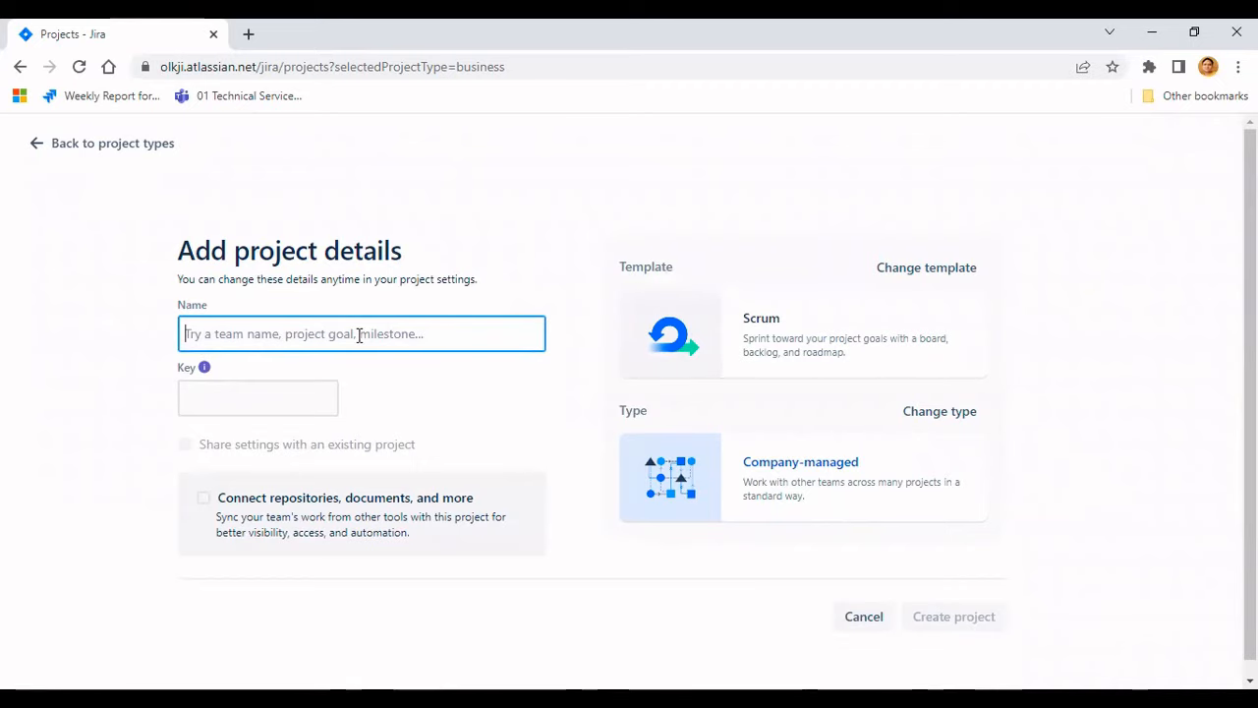
- Name the project "Website Building" and create it
{"action": "type", "text": "Websi"}
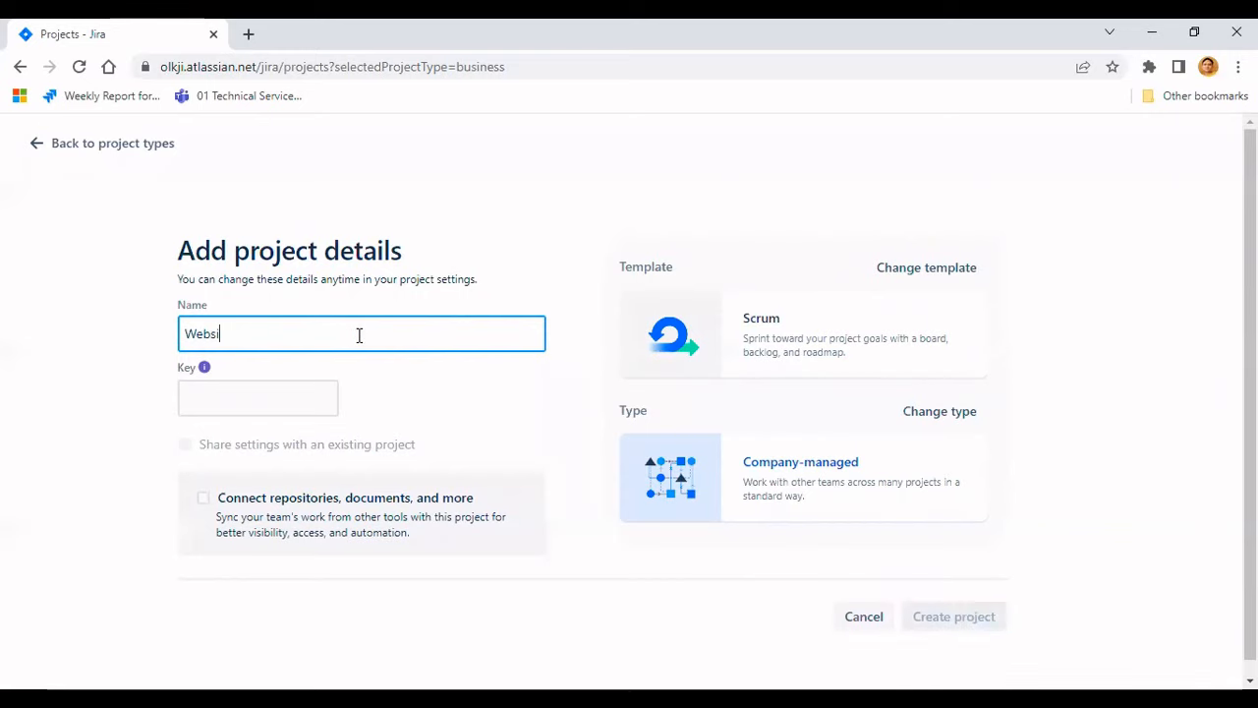
{"action": "type", "text": "te"}
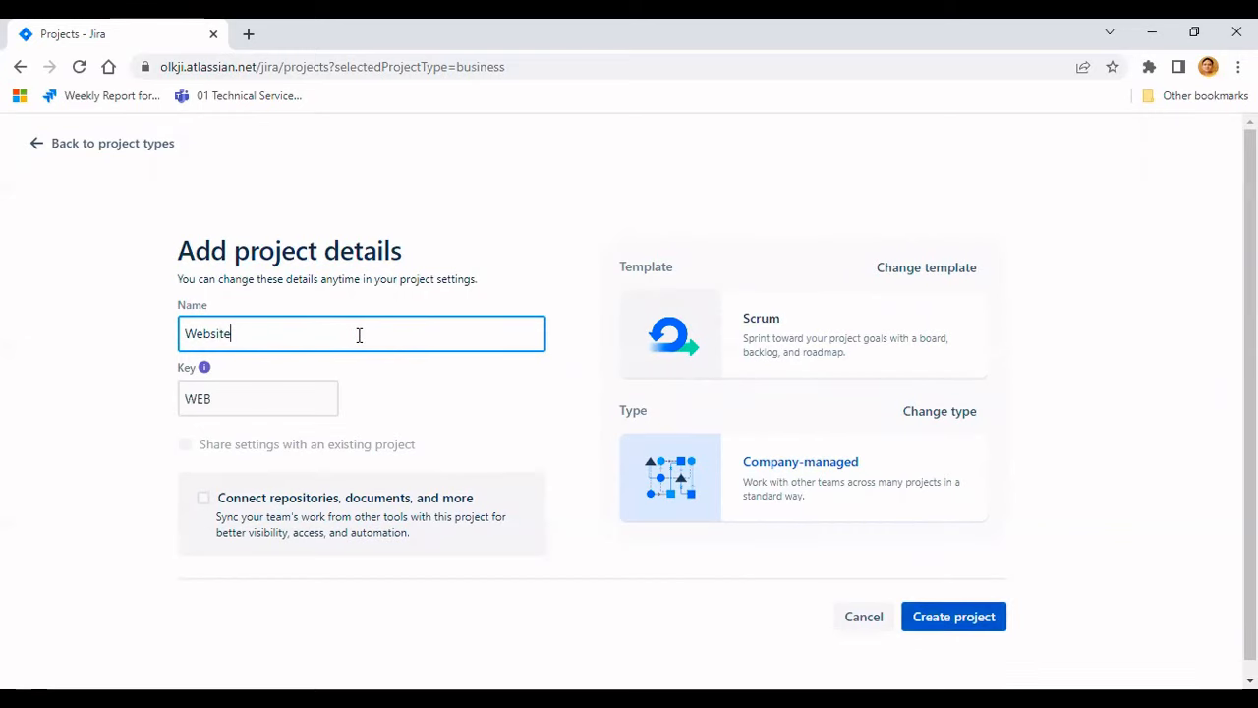
{"action": "type", "text": " Building"}
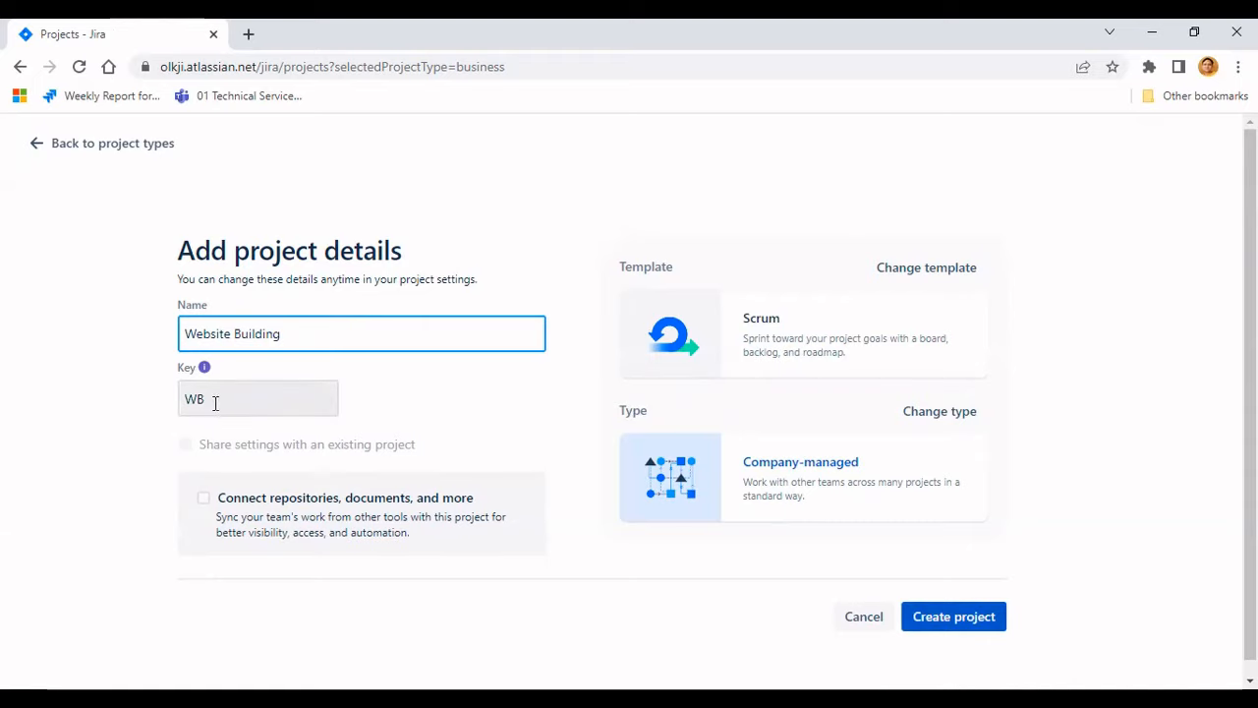
{"action": "left_click", "coordinate": [965, 620]}
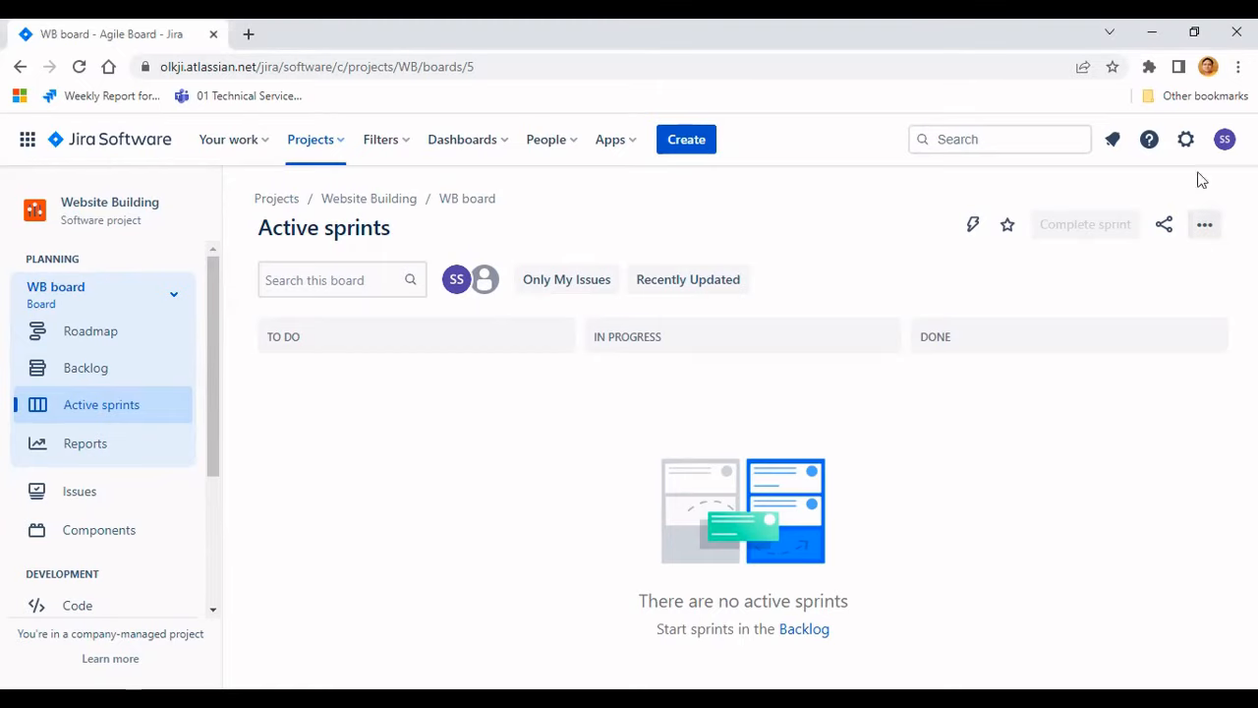
- Open the Jira issue settings and go to the Workflows page
{"action": "left_click", "coordinate": [1186, 140]}
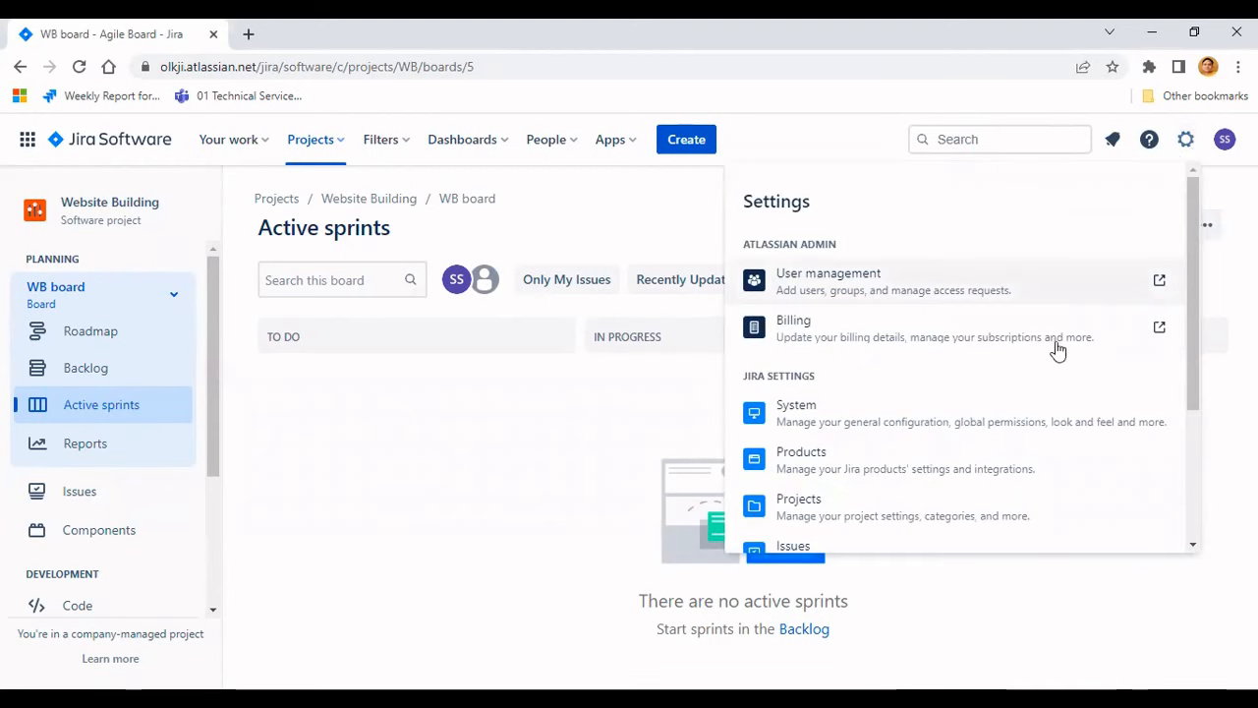
{"action": "scroll", "coordinate": [1059, 351], "scroll_direction": "down", "scroll_amount": 1}
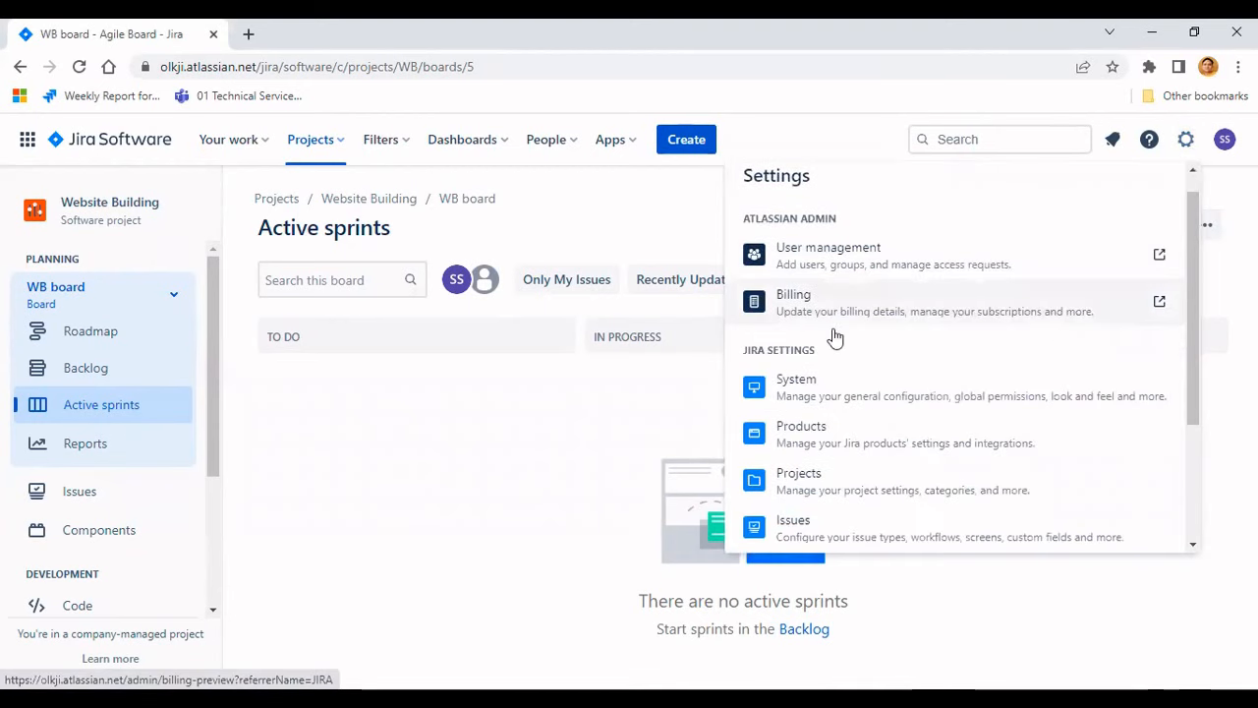
{"action": "scroll", "coordinate": [950, 351], "scroll_direction": "down", "scroll_amount": 2}
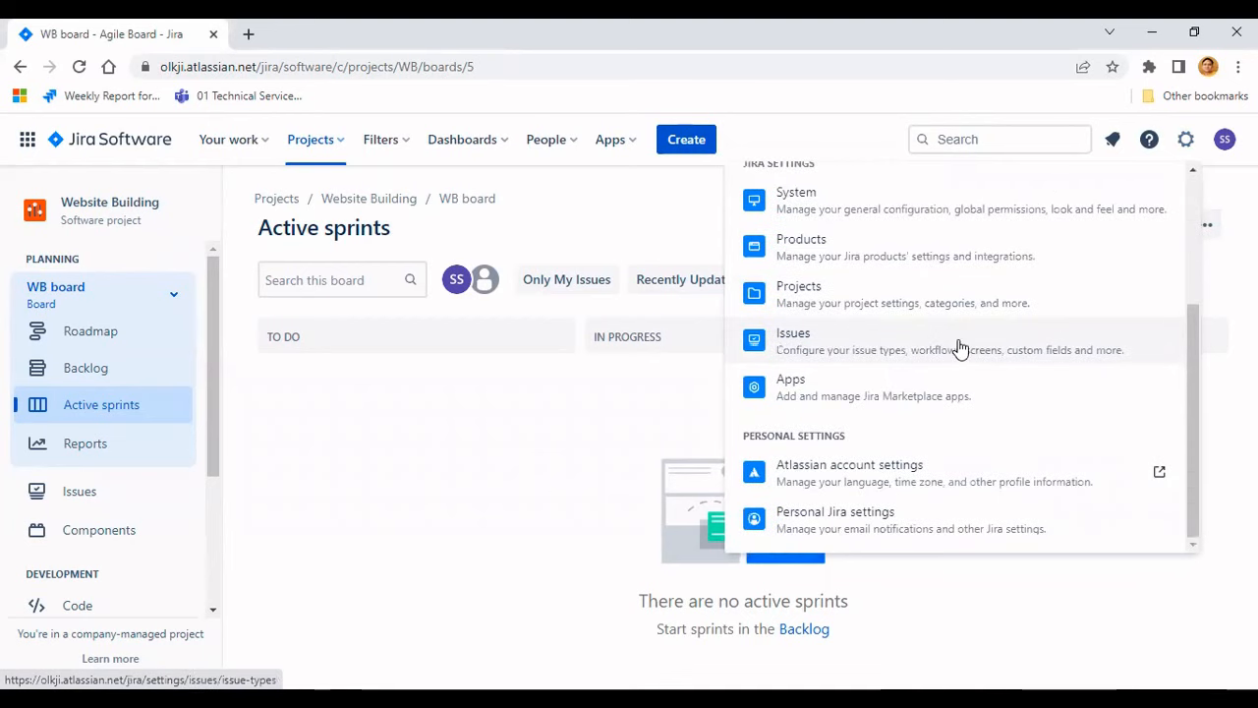
{"action": "left_click", "coordinate": [868, 355]}
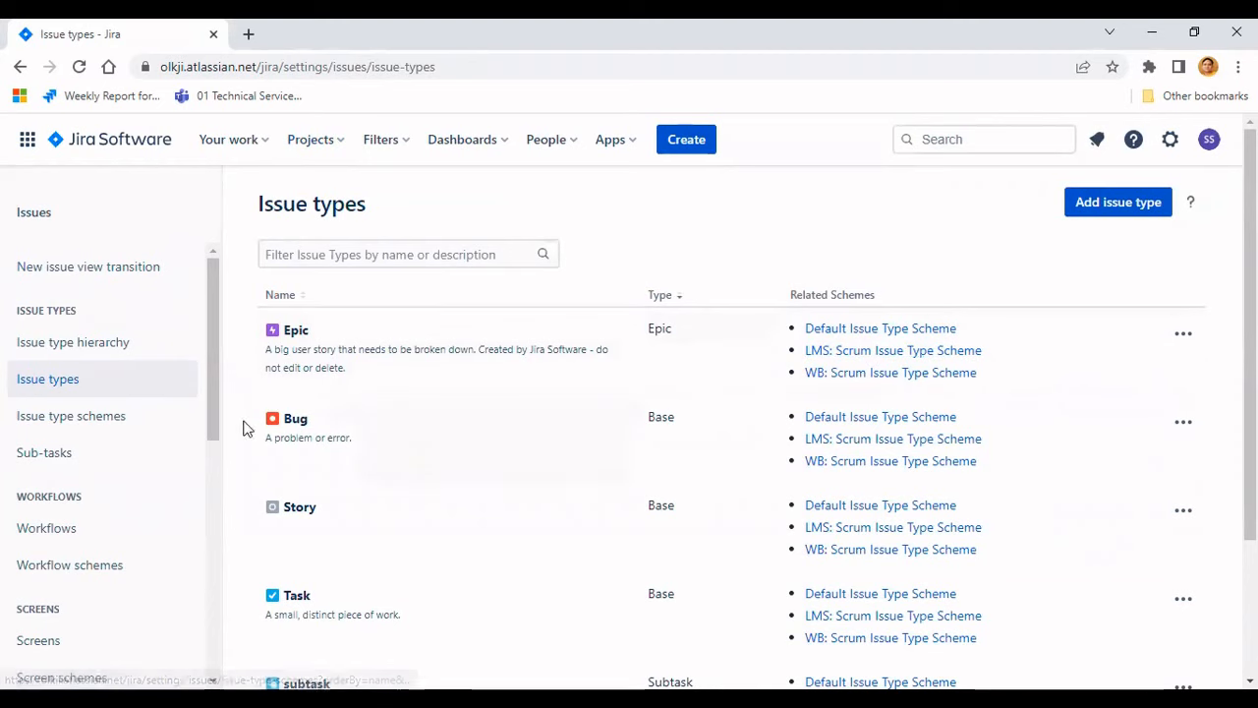
{"action": "scroll", "coordinate": [165, 436], "scroll_direction": "down", "scroll_amount": 1}
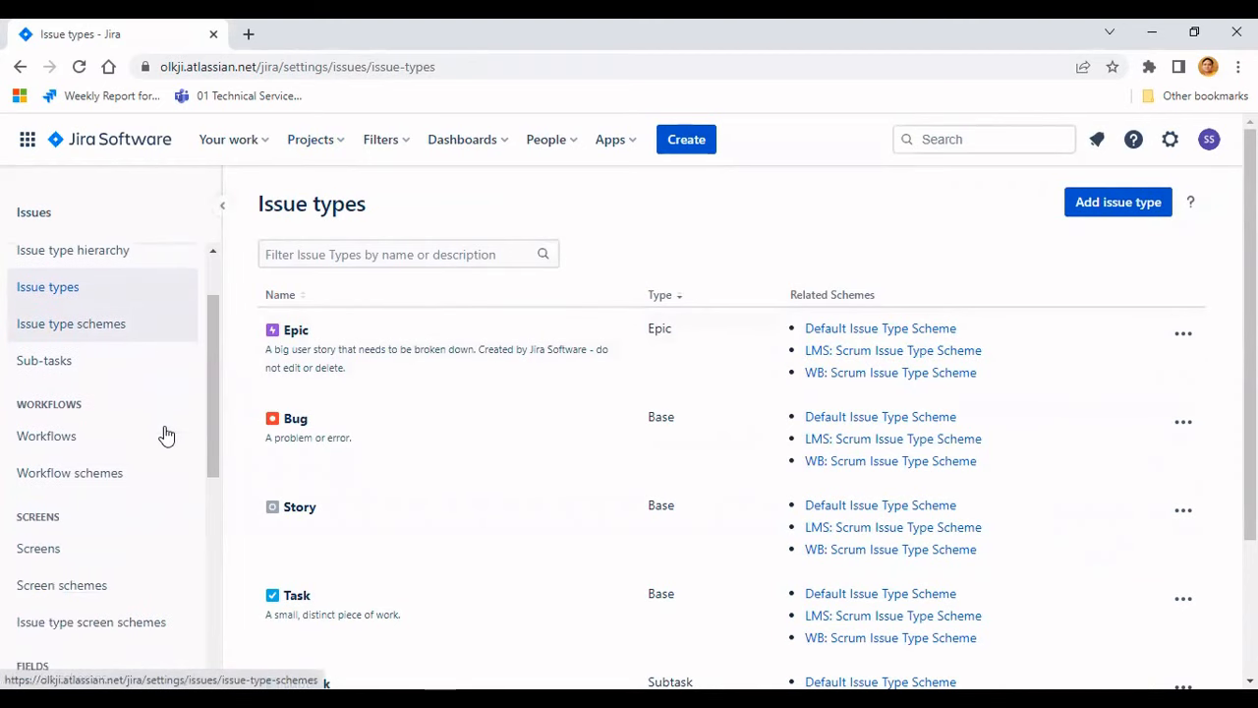
{"action": "left_click", "coordinate": [95, 441]}
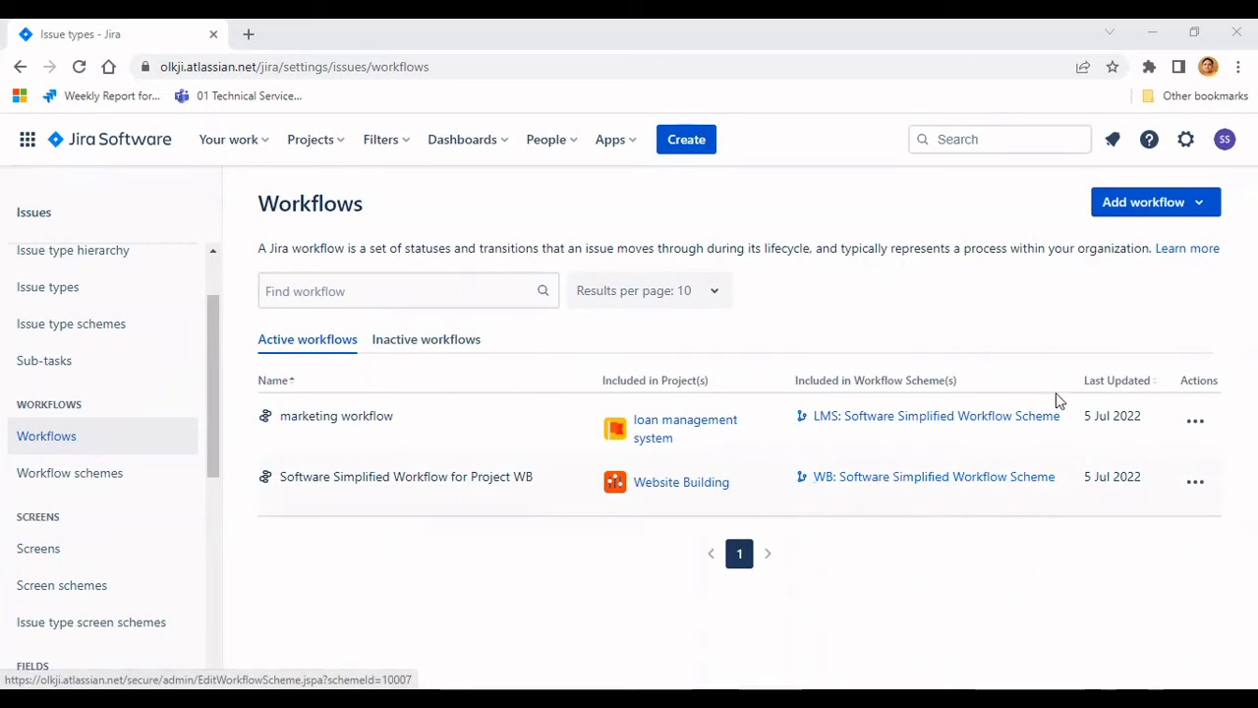
- Create a new workflow named "Website"
{"action": "left_click", "coordinate": [1198, 204]}
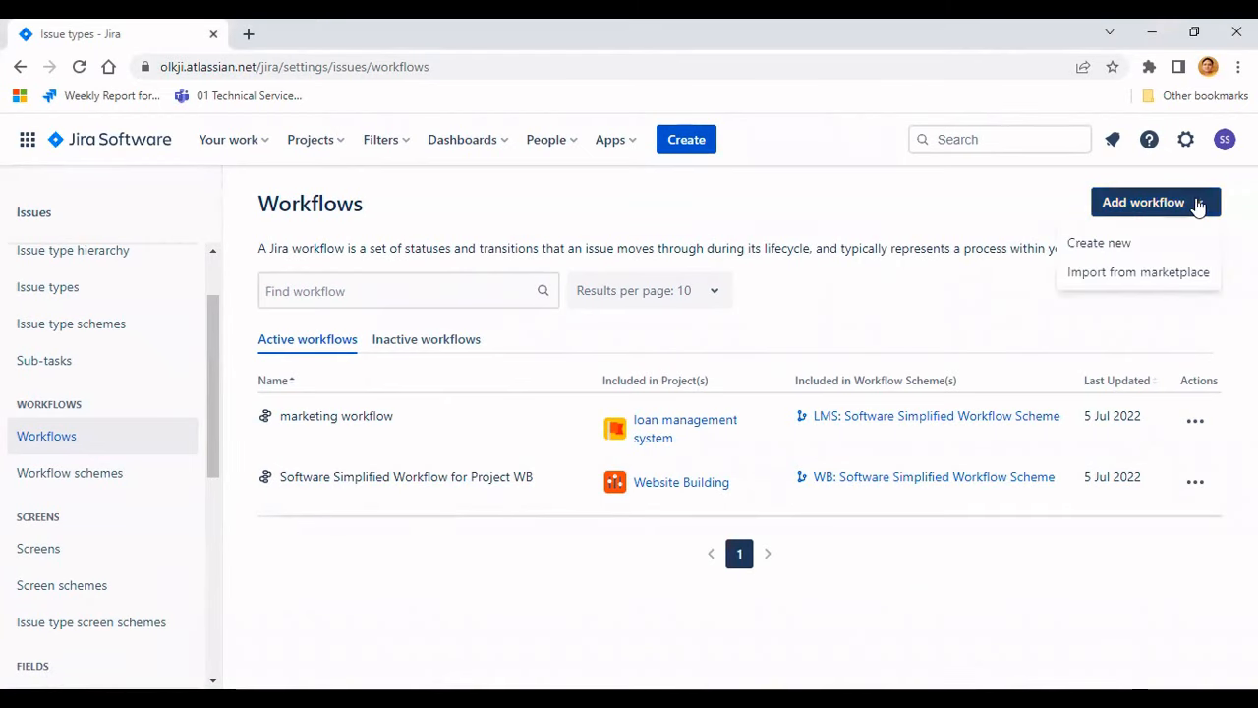
{"action": "left_click", "coordinate": [1135, 245]}
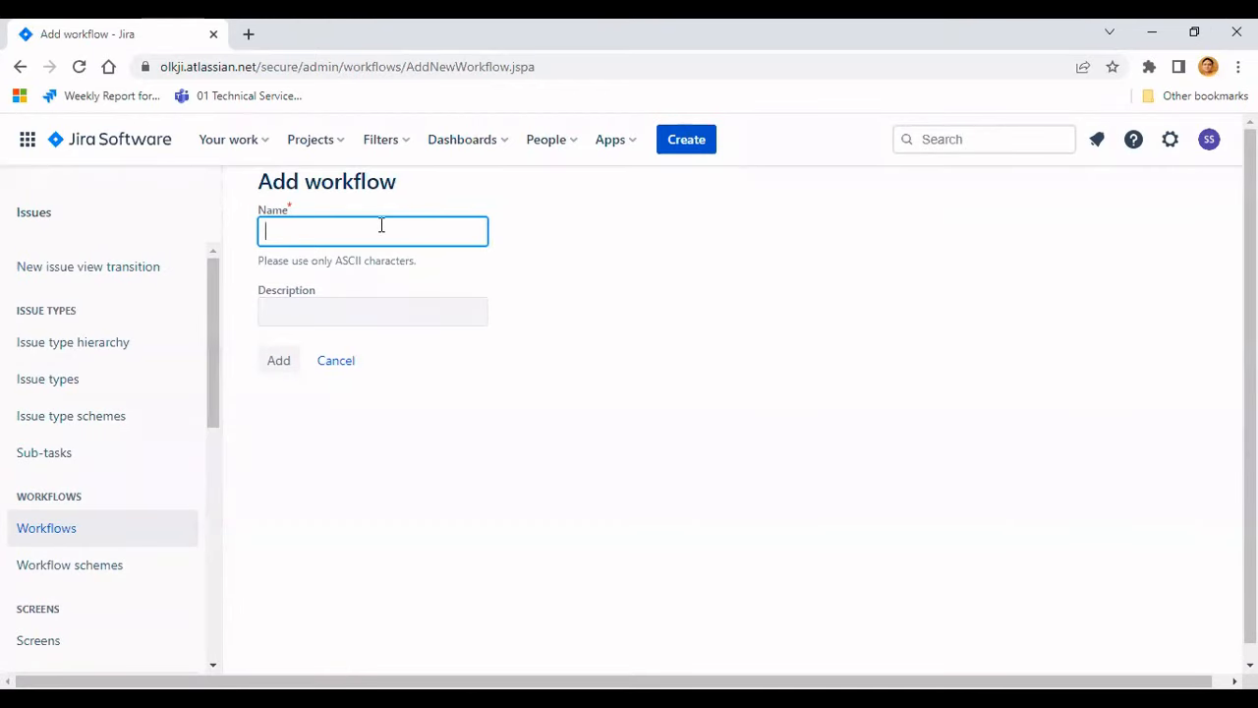
{"action": "type", "text": "Website"}
{"action": "left_click", "coordinate": [282, 364]}
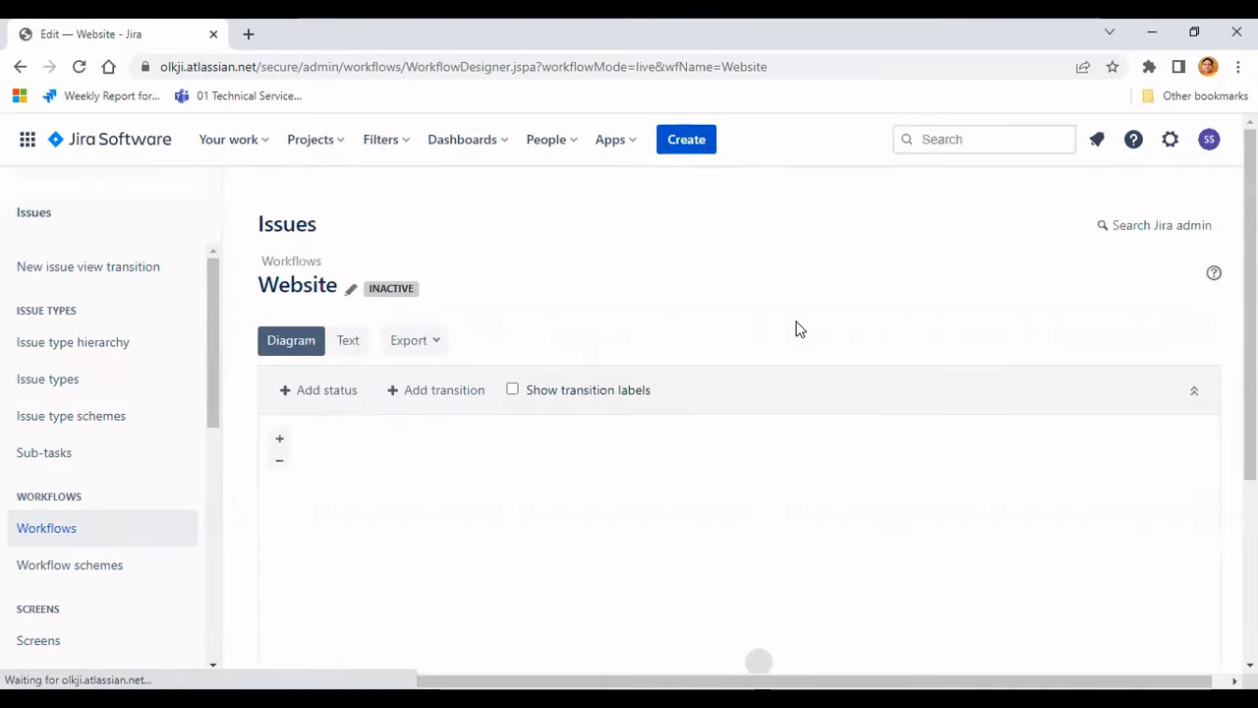
- Reposition the start node and the OPEN status in the workflow diagram
{"action": "scroll", "coordinate": [804, 486], "scroll_direction": "down", "scroll_amount": 1}
{"action": "scroll", "coordinate": [804, 486], "scroll_direction": "down", "scroll_amount": 1}
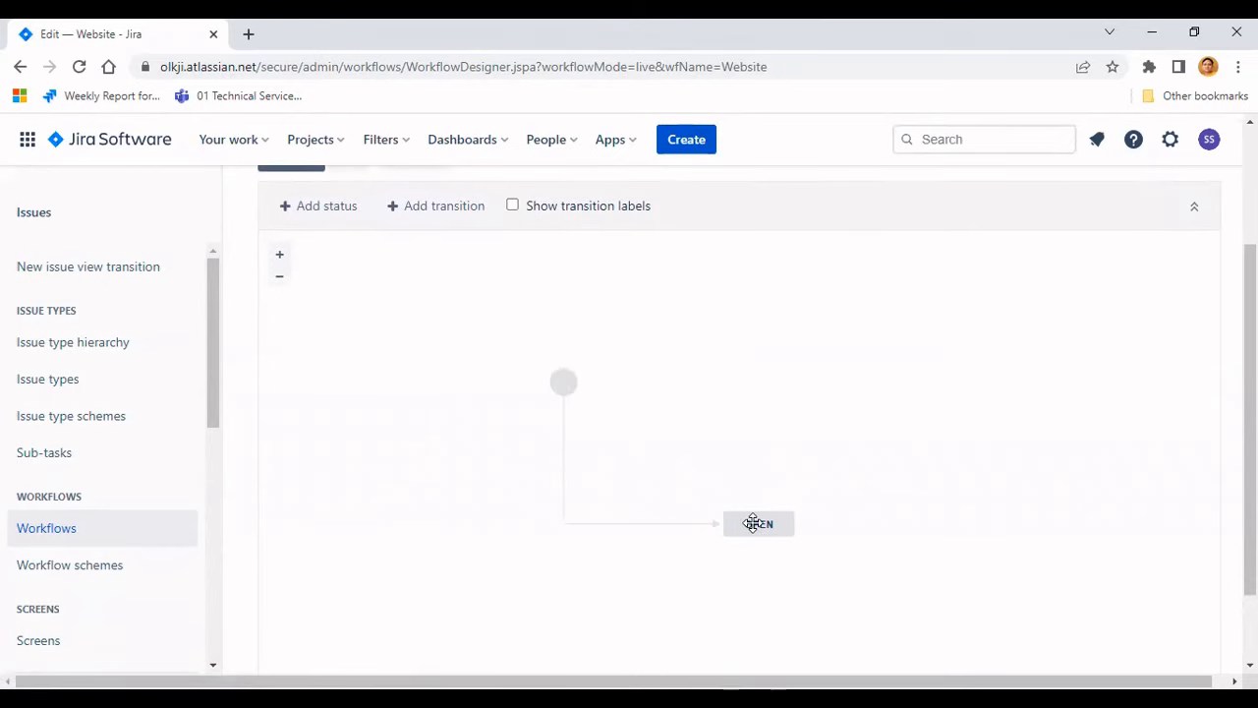
{"action": "left_click_drag", "start_coordinate": [752, 522], "coordinate": [684, 421]}
{"action": "scroll", "coordinate": [808, 440], "scroll_direction": "up", "scroll_amount": 1}
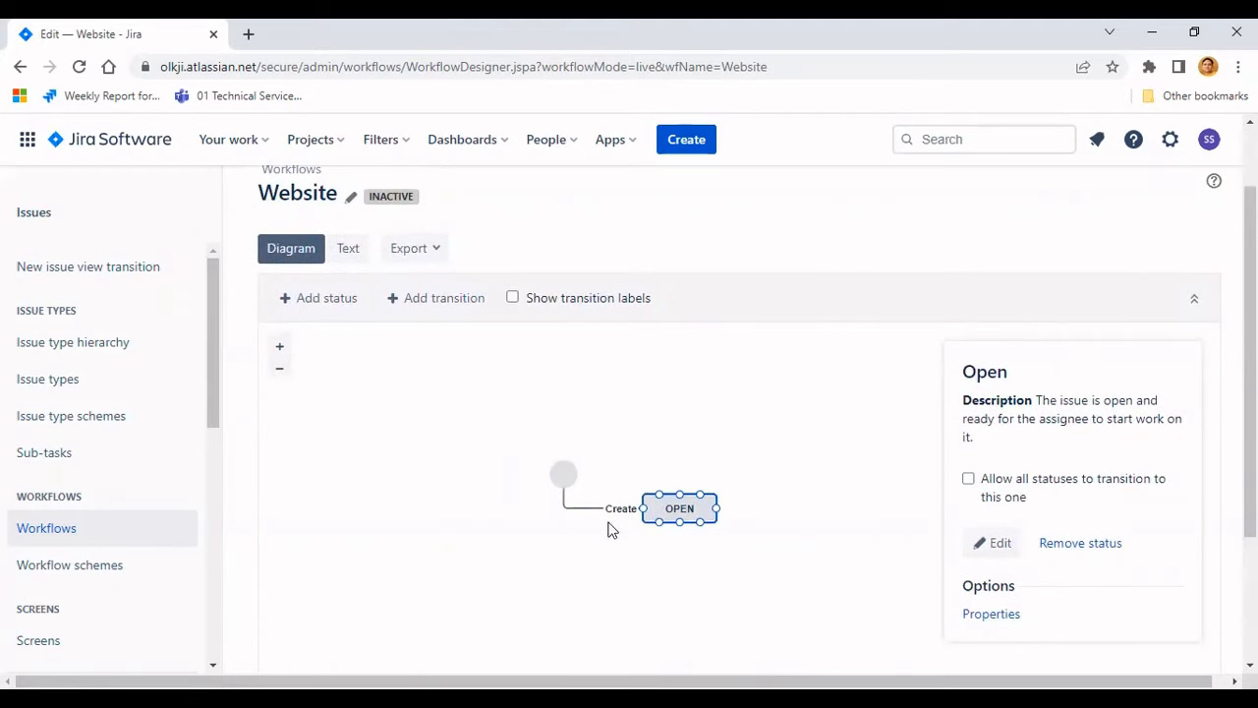
{"action": "left_click_drag", "start_coordinate": [563, 475], "coordinate": [489, 442]}
{"action": "left_click_drag", "start_coordinate": [649, 504], "coordinate": [576, 511]}
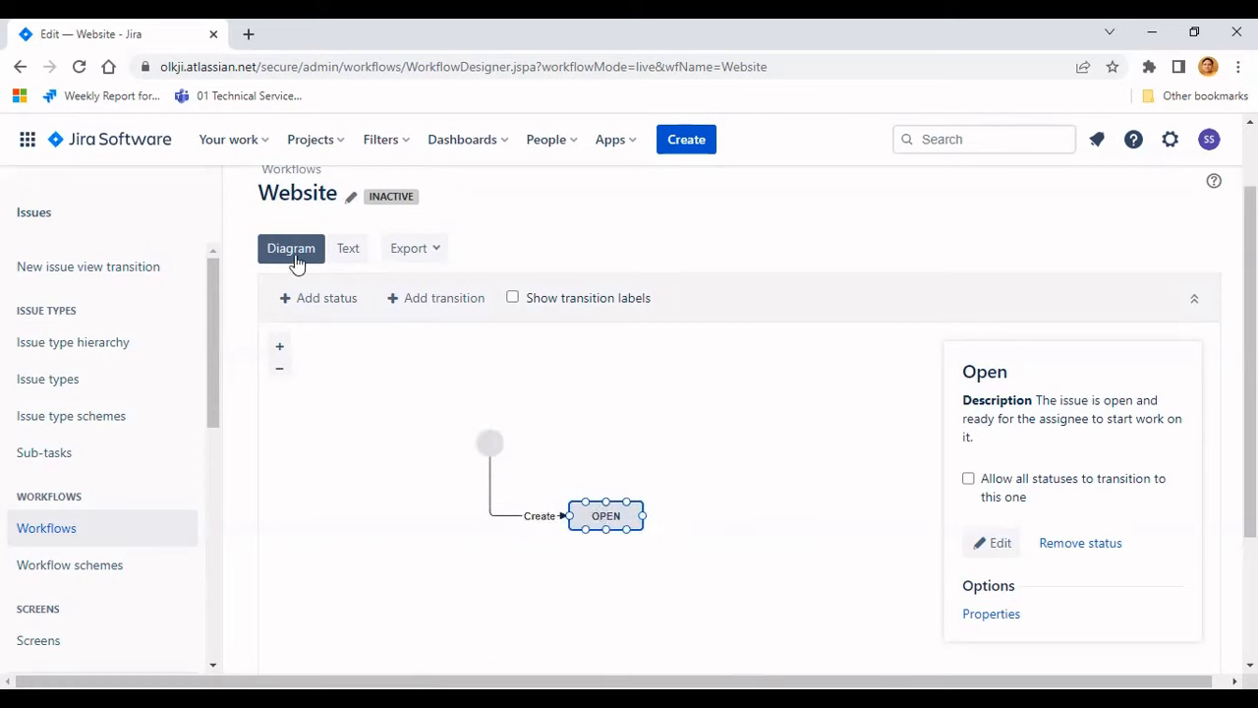
- Check the workflow's text view, return to the diagram and move the start node and OPEN status into place
{"action": "left_click", "coordinate": [344, 251]}
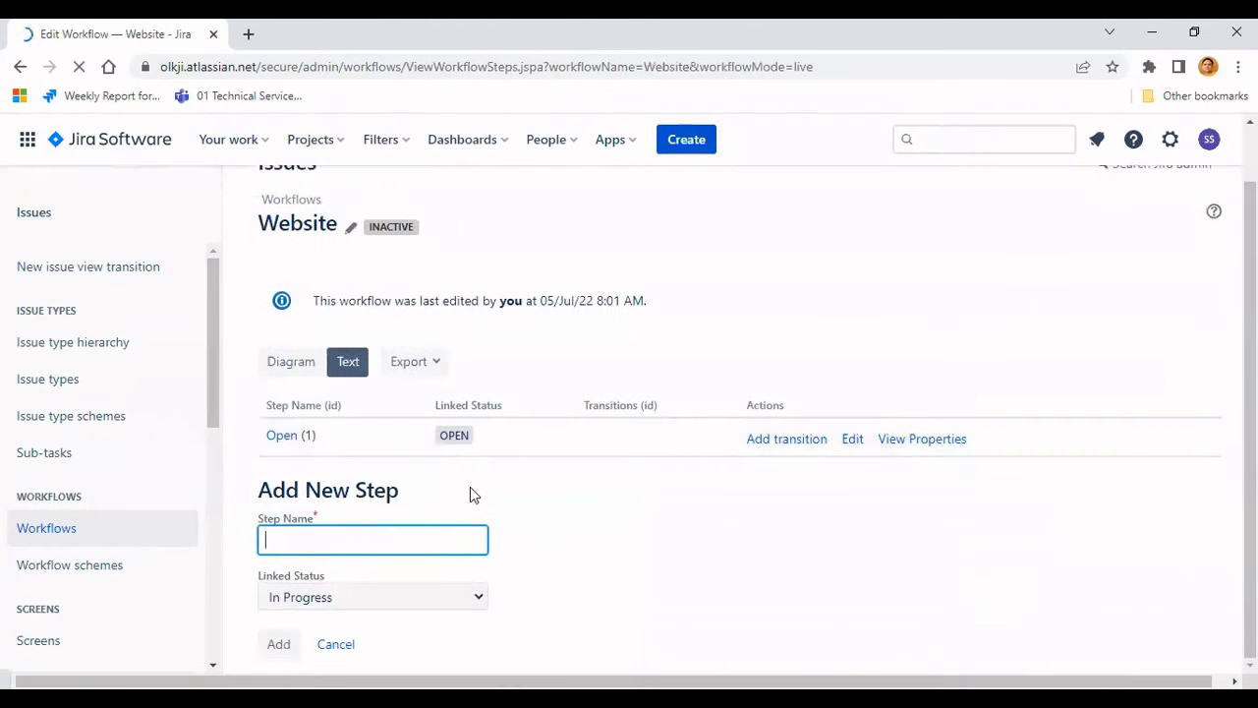
{"action": "left_click", "coordinate": [295, 364]}
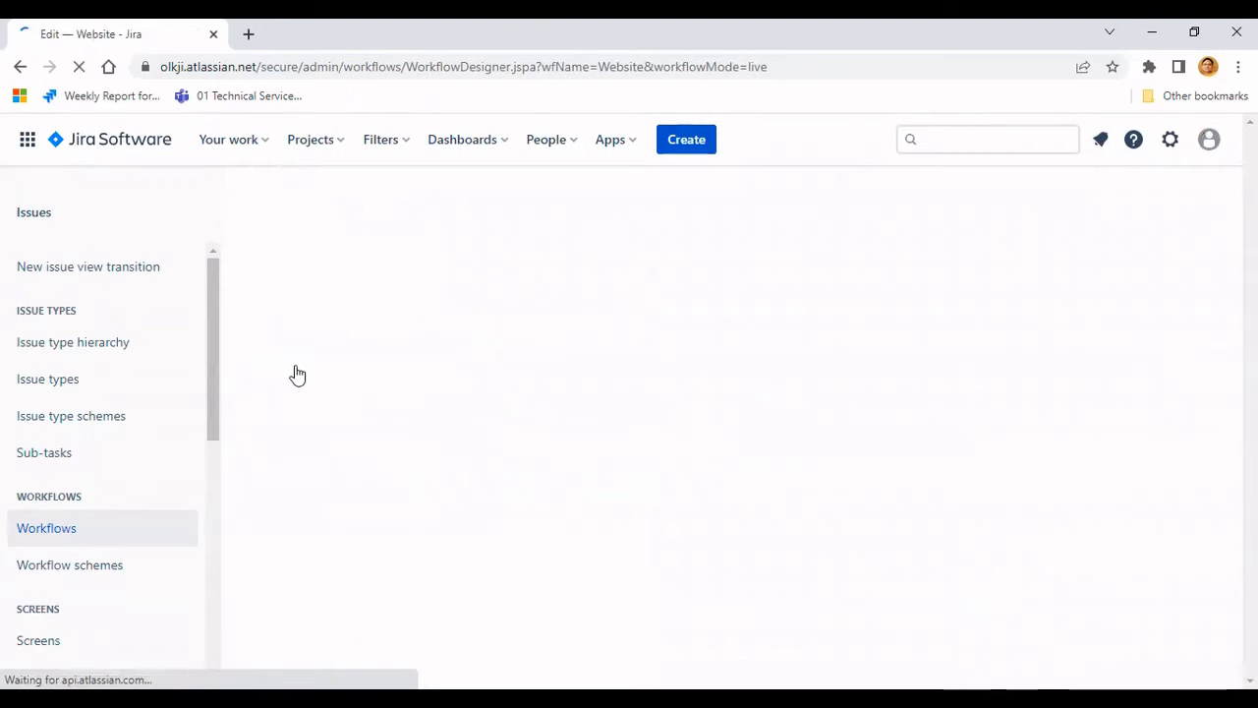
{"action": "scroll", "coordinate": [830, 430], "scroll_direction": "down", "scroll_amount": 2}
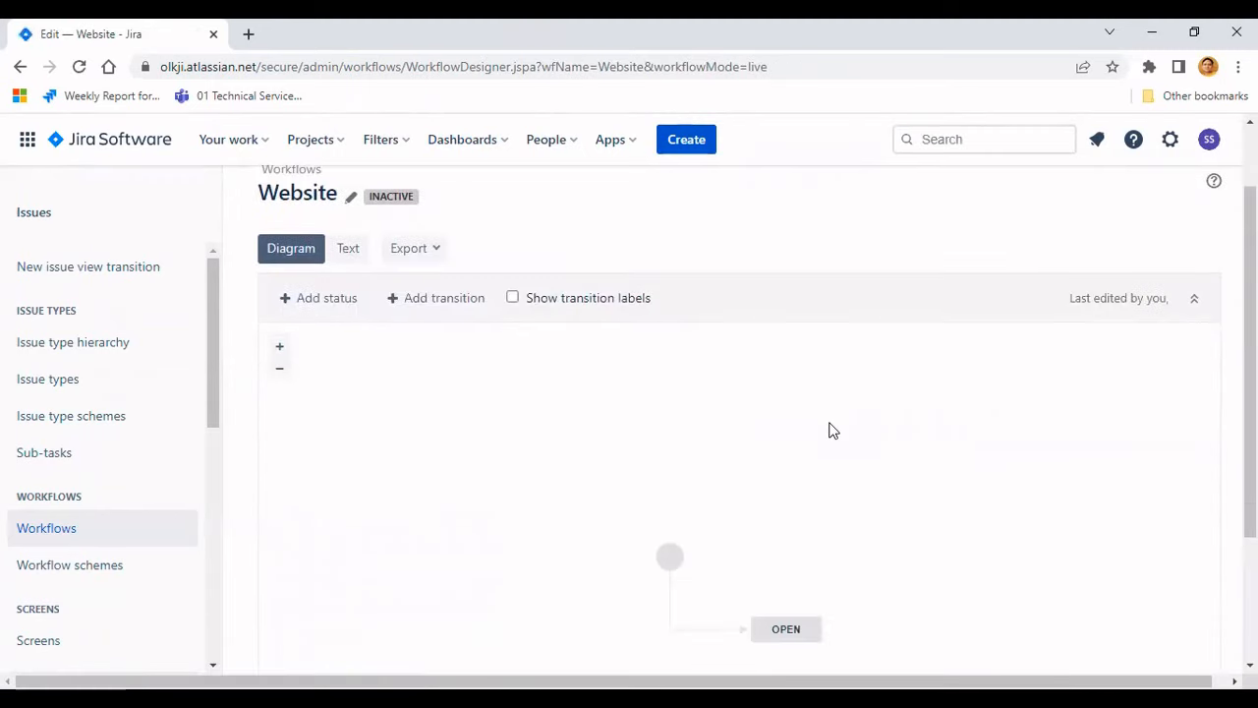
{"action": "left_click_drag", "start_coordinate": [668, 463], "coordinate": [470, 374]}
{"action": "left_click_drag", "start_coordinate": [779, 546], "coordinate": [599, 491]}
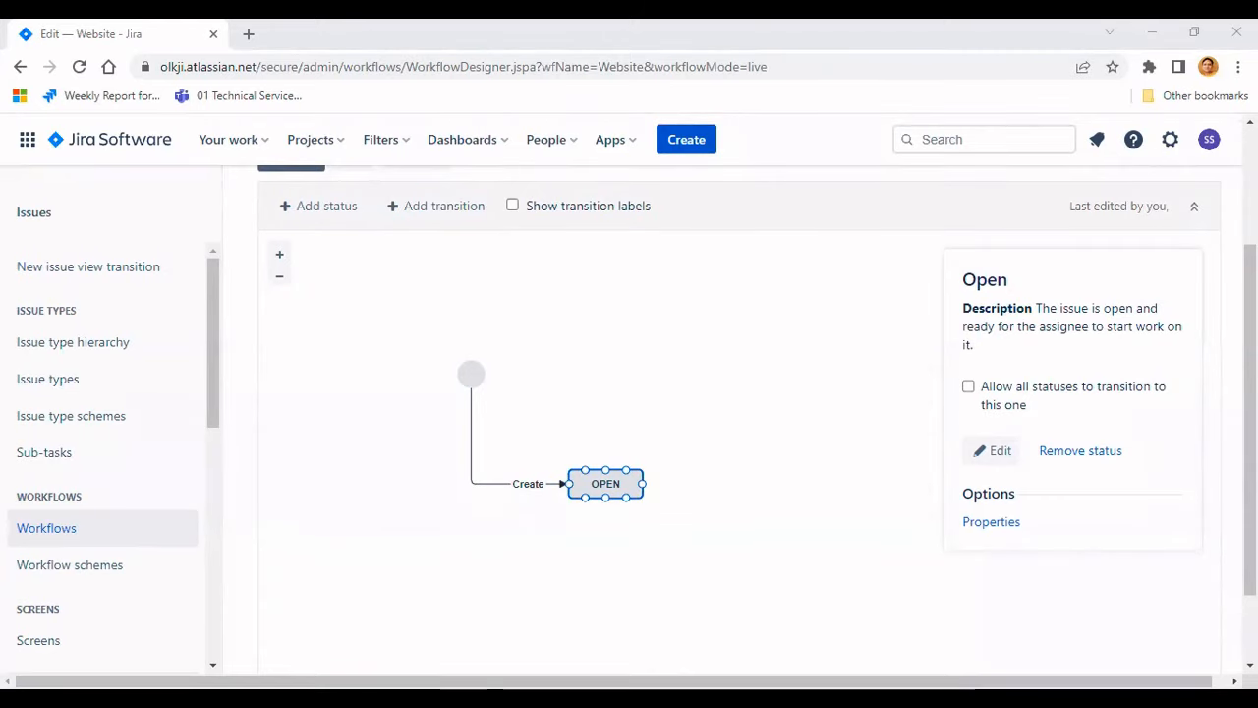
- Open the add-status dialog and browse the list of existing statuses
{"action": "left_click", "coordinate": [332, 209]}
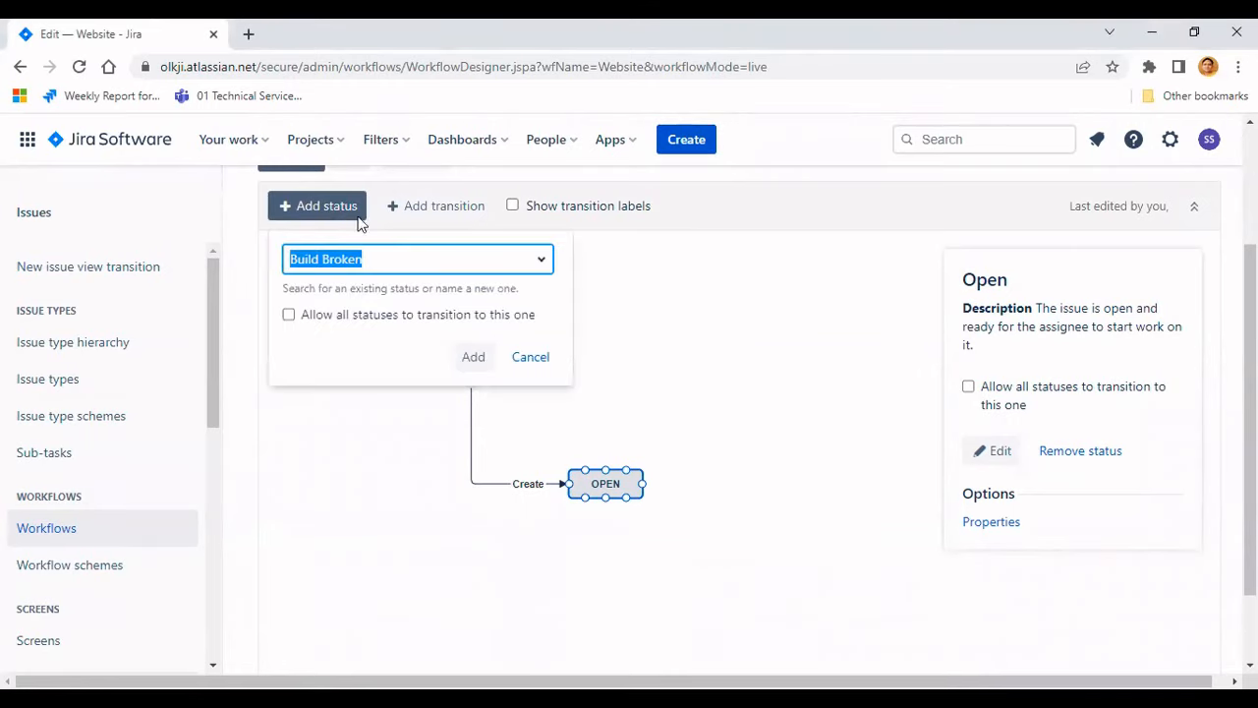
{"action": "left_click", "coordinate": [542, 262]}
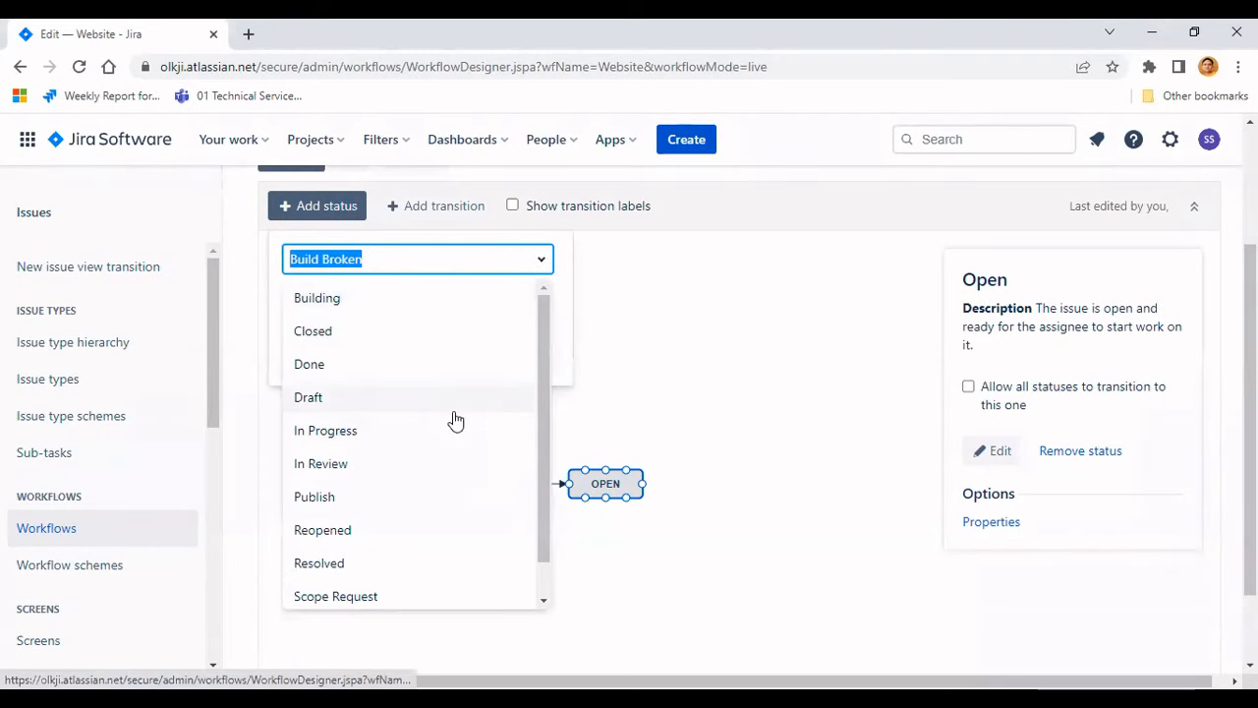
{"action": "scroll", "coordinate": [447, 418], "scroll_direction": "down", "scroll_amount": 1}
{"action": "scroll", "coordinate": [402, 384], "scroll_direction": "up", "scroll_amount": 2}
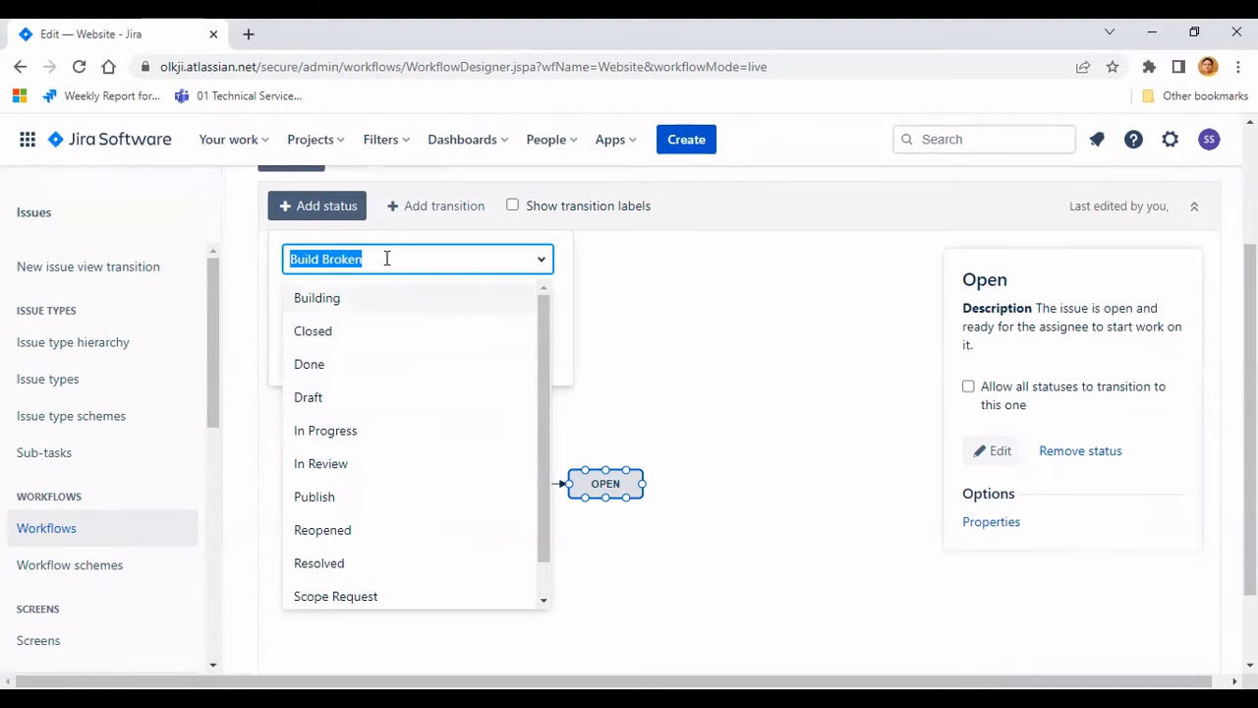
{"action": "scroll", "coordinate": [402, 388], "scroll_direction": "down", "scroll_amount": 1}
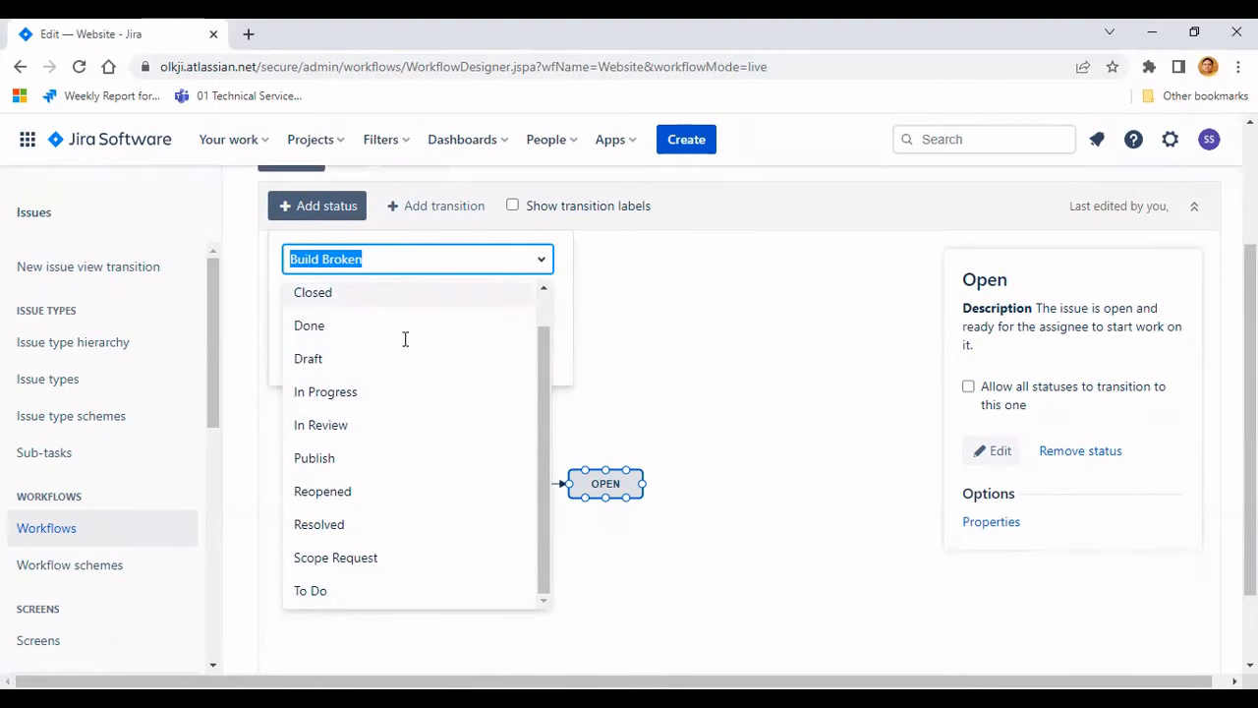
{"action": "double_click", "coordinate": [416, 258]}
{"action": "left_click", "coordinate": [427, 251]}
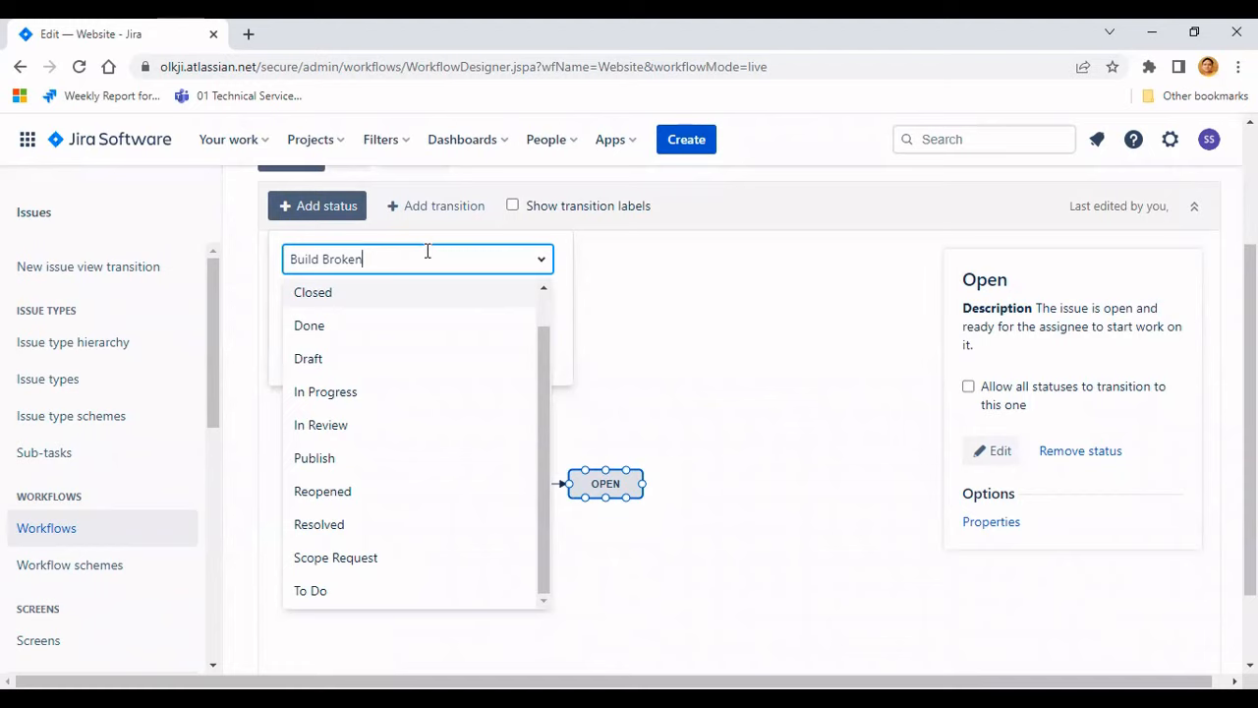
{"action": "key", "text": "BackSpace"}
{"action": "key", "text": "BackSpace"}
{"action": "key", "text": "BackSpace"}
{"action": "key", "text": "BackSpace"}
{"action": "key", "text": "BackSpace"}
{"action": "key", "text": "BackSpace"}
{"action": "key", "text": "BackSpace"}
{"action": "key", "text": "BackSpace"}
{"action": "key", "text": "BackSpace"}
{"action": "key", "text": "BackSpace"}
{"action": "key", "text": "BackSpace"}
{"action": "key", "text": "BackSpace"}
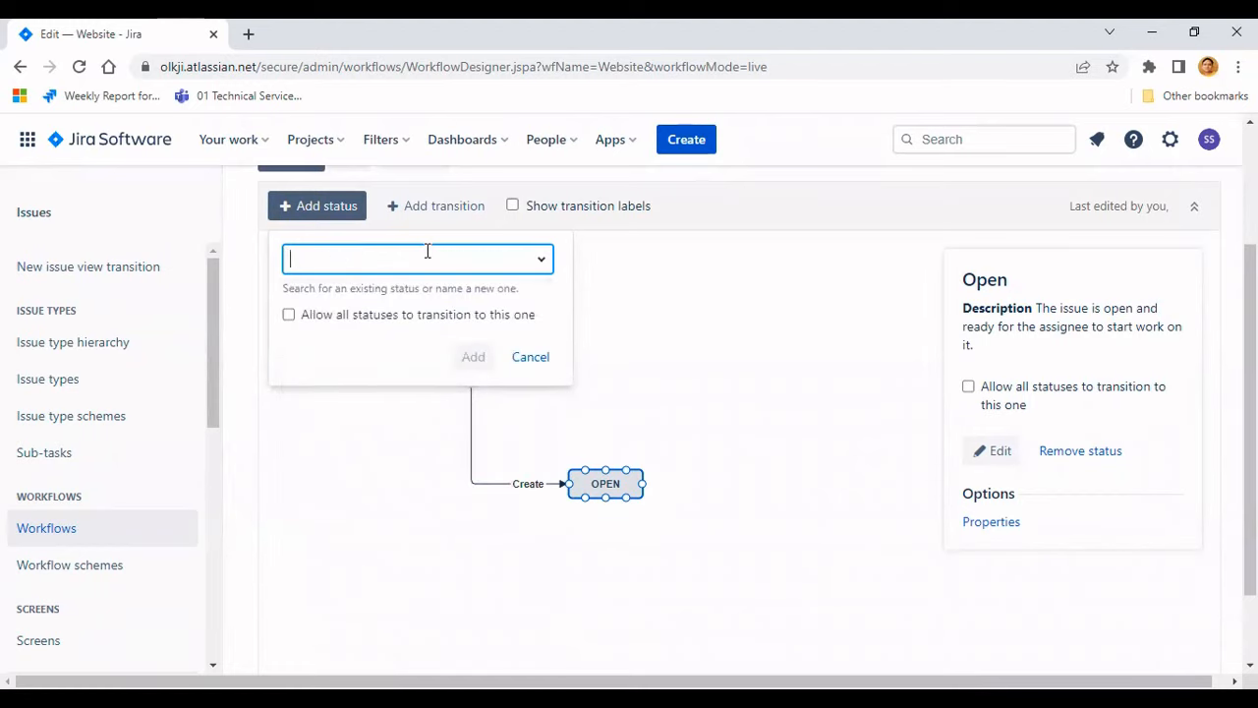
{"action": "type", "text": "Scope Reque"}
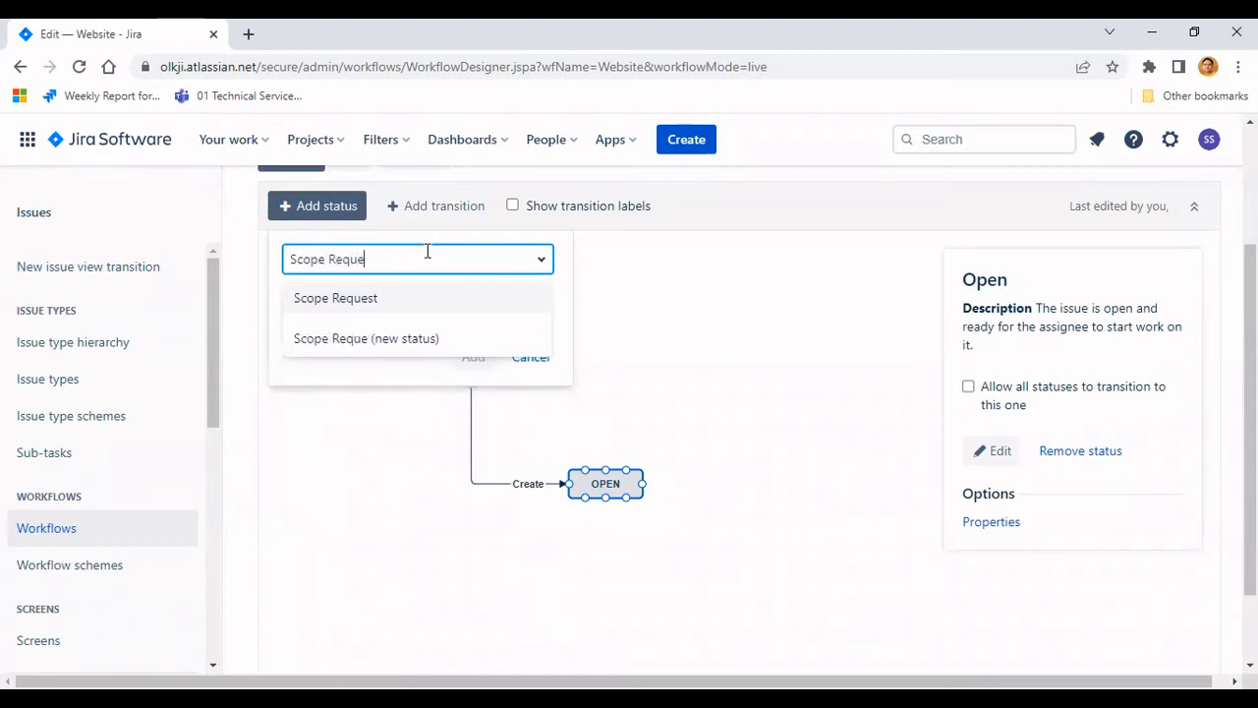
{"action": "type", "text": "st 1"}
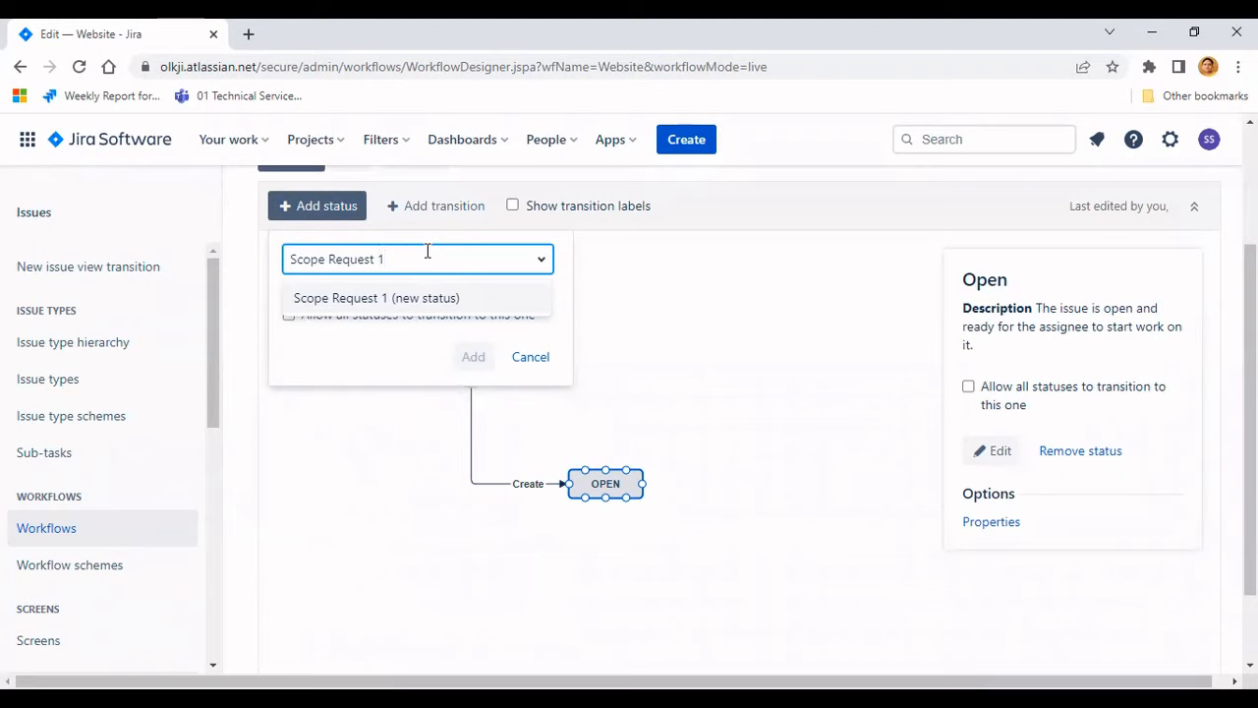
{"action": "key", "text": "Return"}
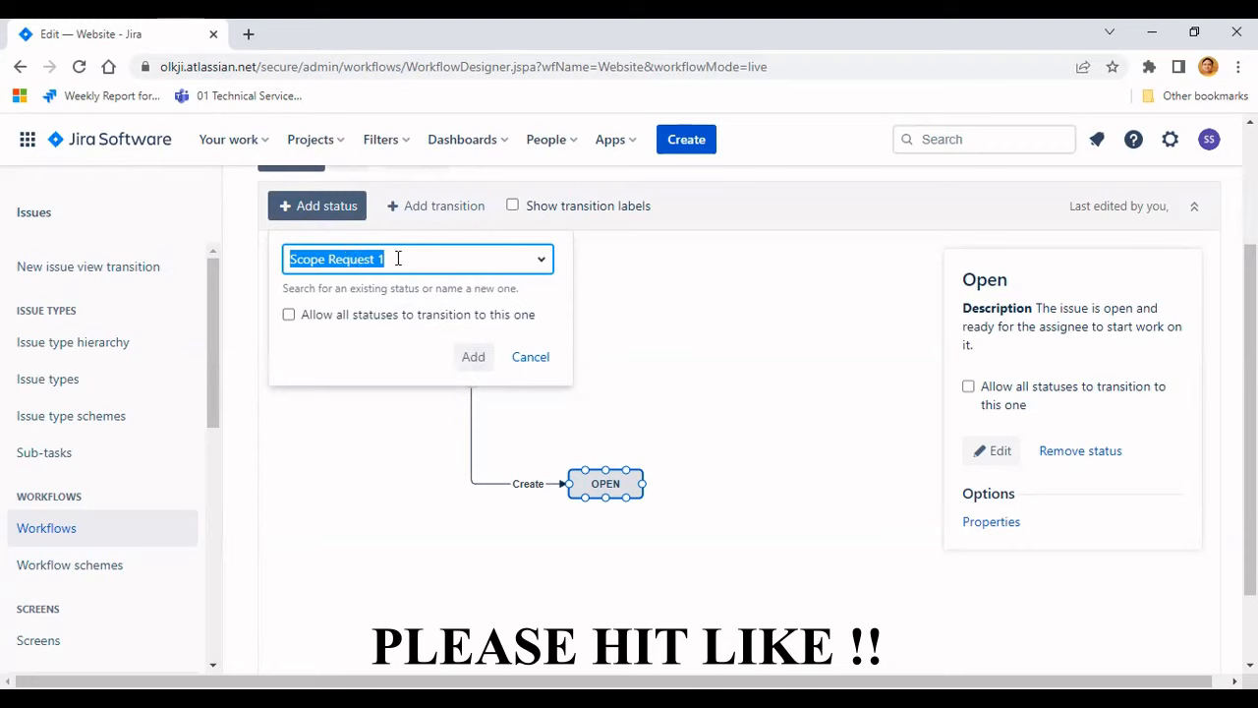
{"action": "left_click", "coordinate": [530, 359]}
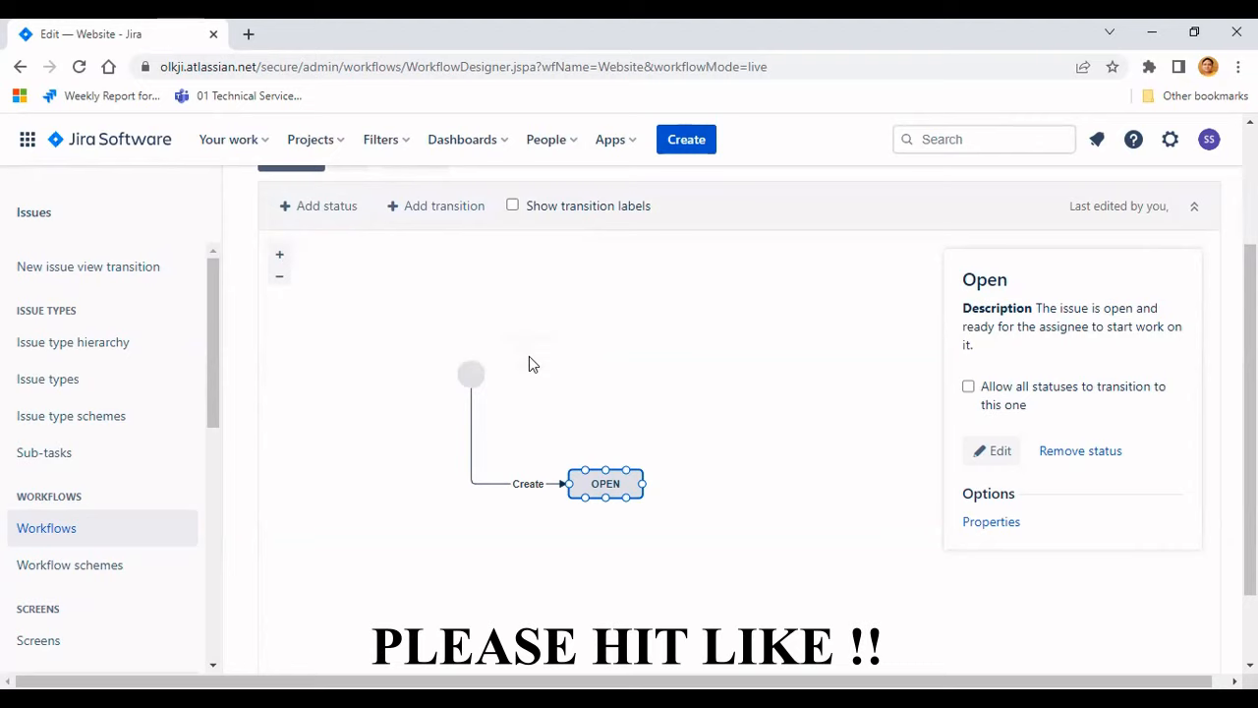
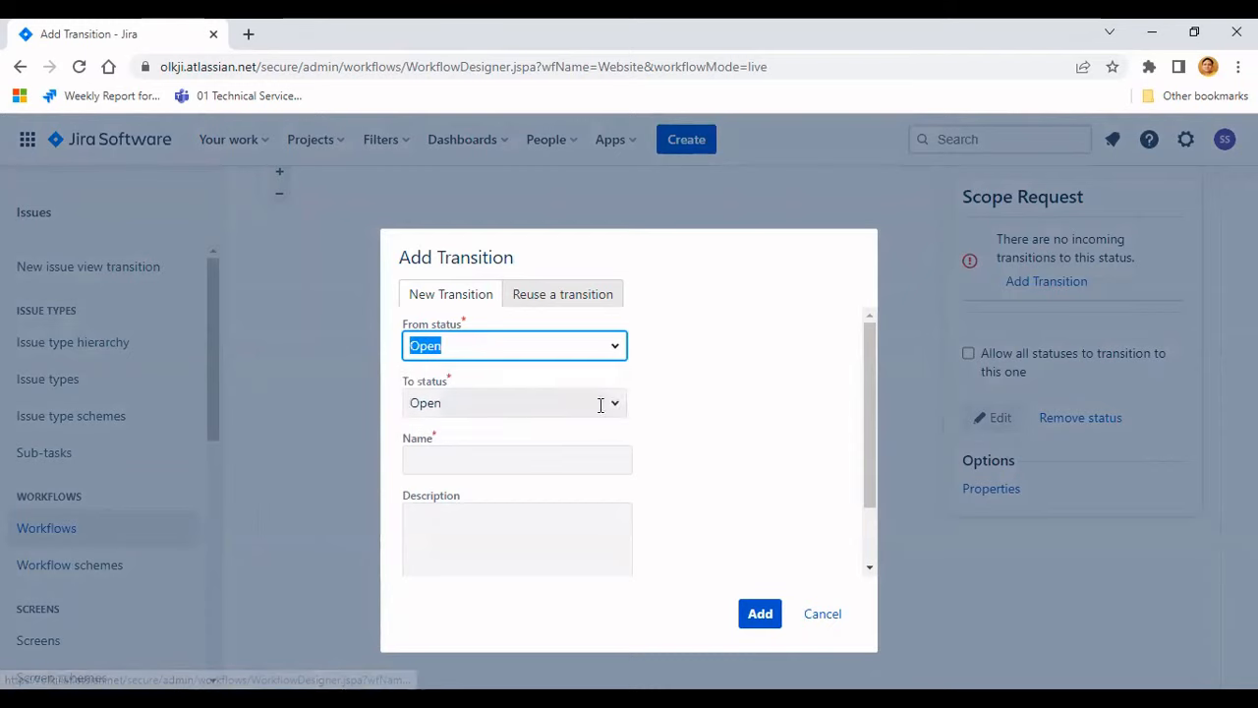
- Add a transition named Start Work from Open to Scope Request
{"action": "left_click", "coordinate": [610, 403]}
{"action": "left_click", "coordinate": [479, 445]}
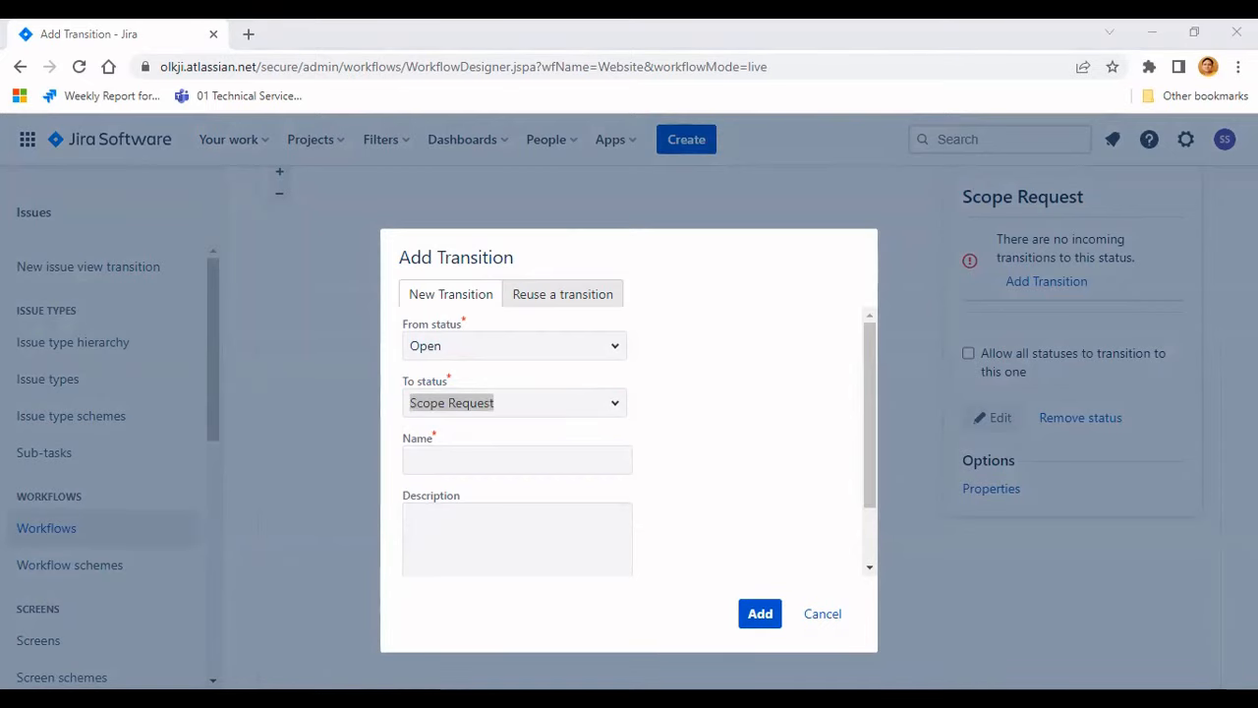
{"action": "left_click", "coordinate": [451, 466]}
{"action": "type", "text": "start work"}
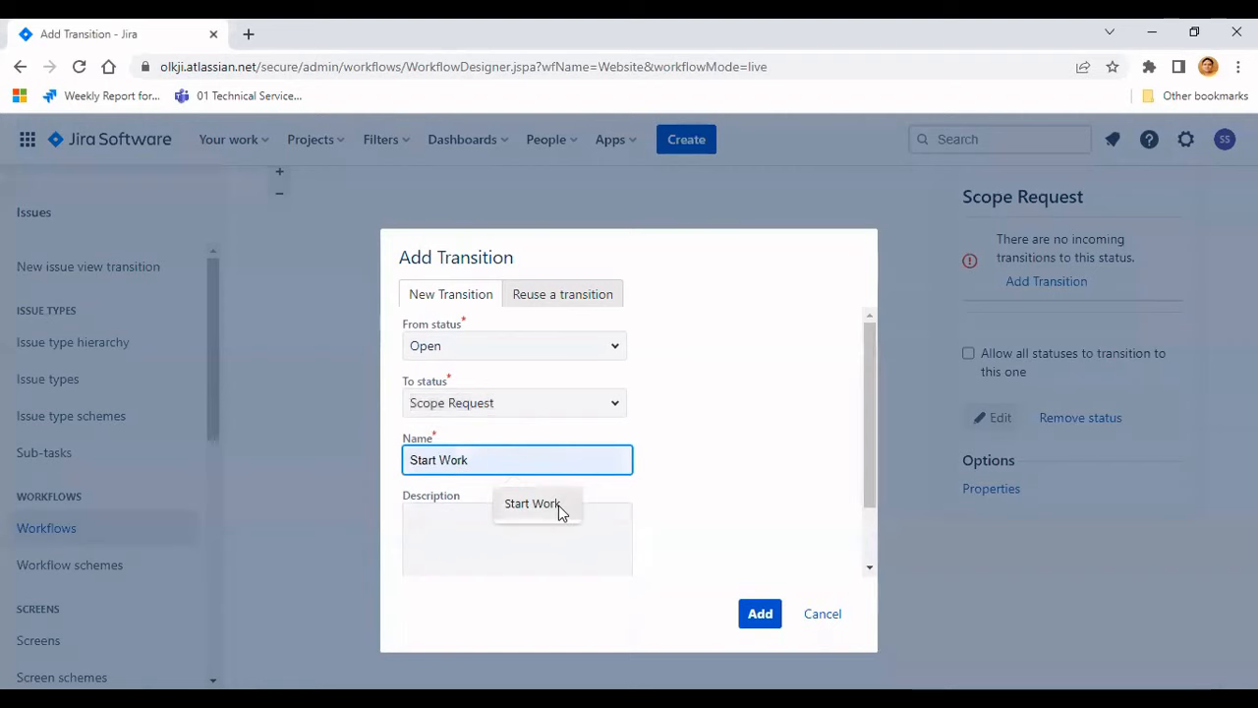
{"action": "left_click", "coordinate": [559, 505]}
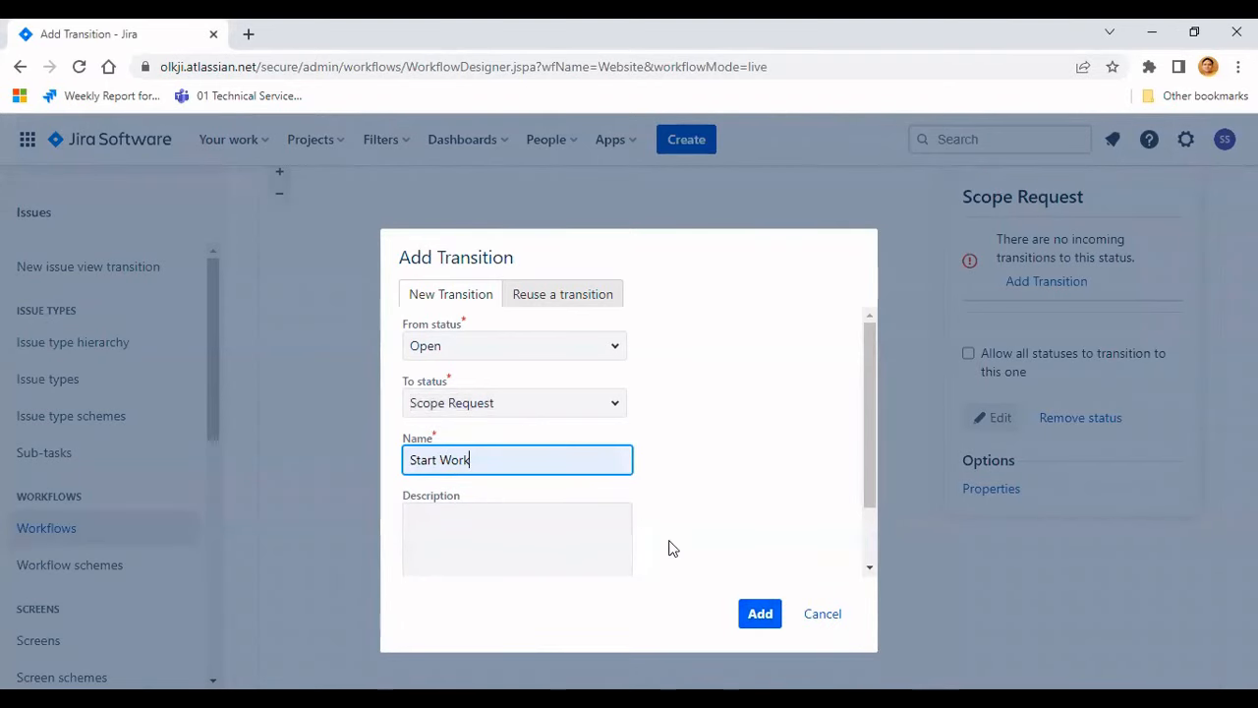
{"action": "key", "text": "Return"}
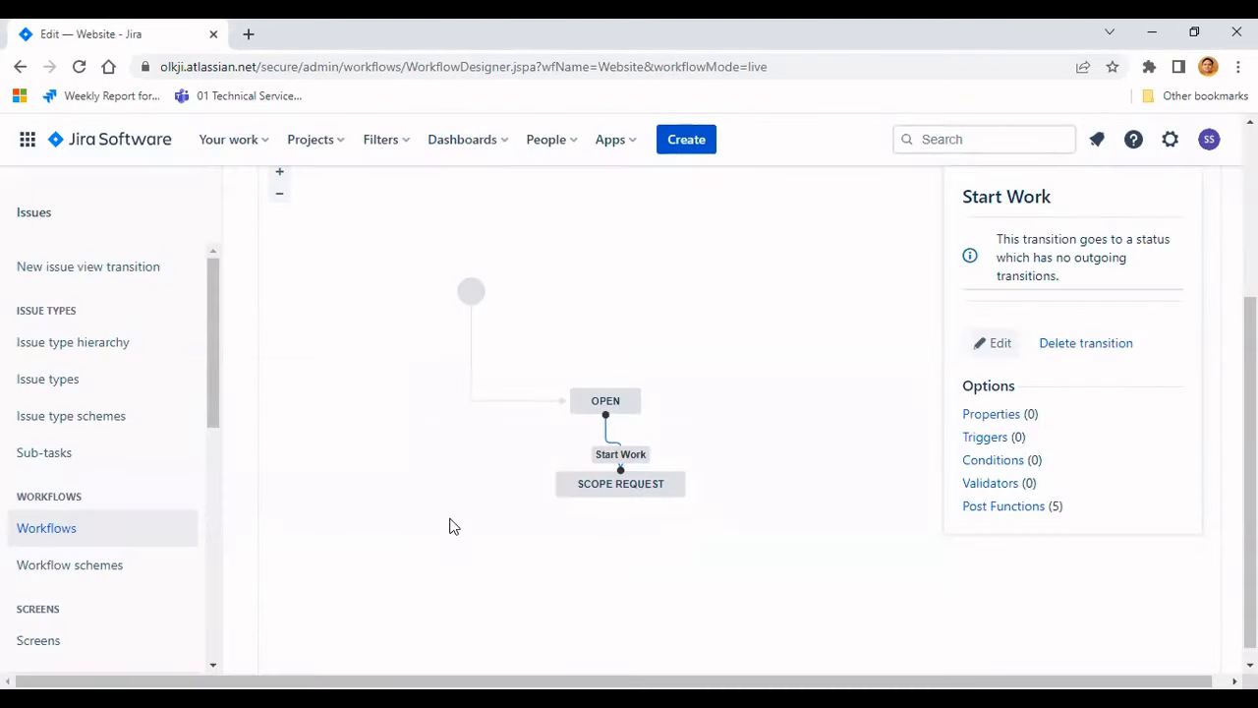
- Move Scope Request below the start node and reconnect the Create transition so it points to Scope Request
{"action": "left_click_drag", "start_coordinate": [590, 483], "coordinate": [474, 553]}
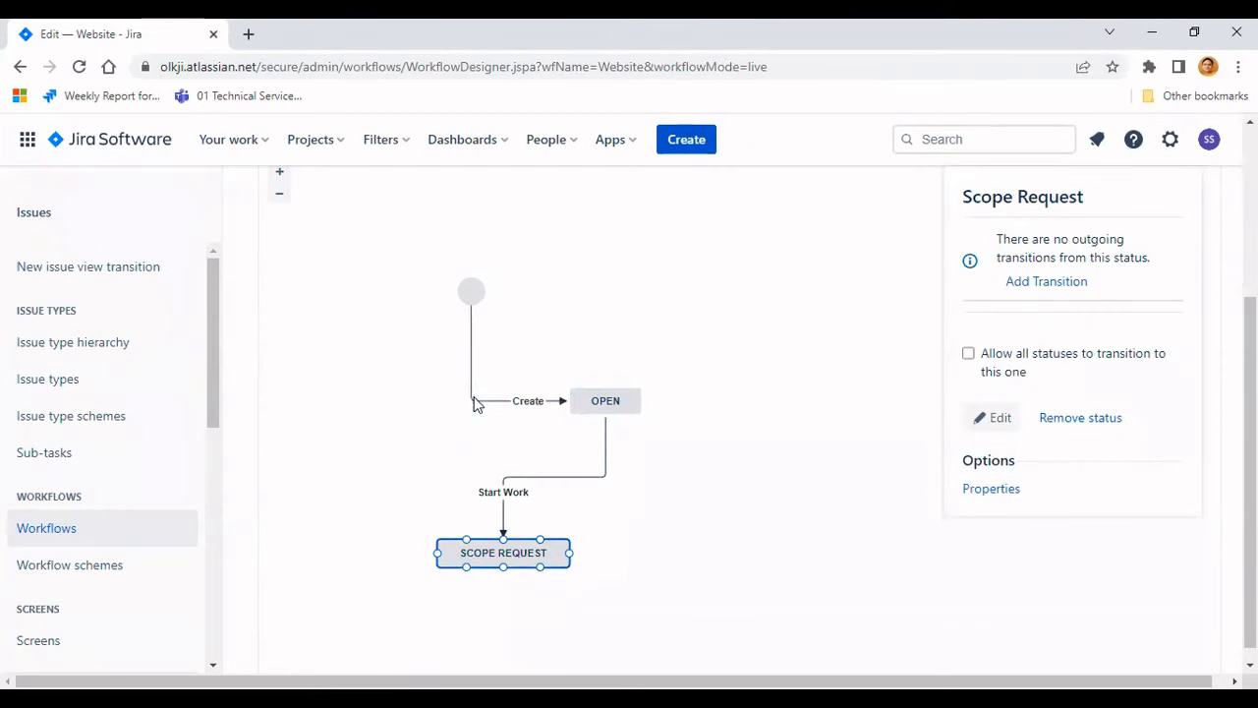
{"action": "left_click", "coordinate": [544, 401]}
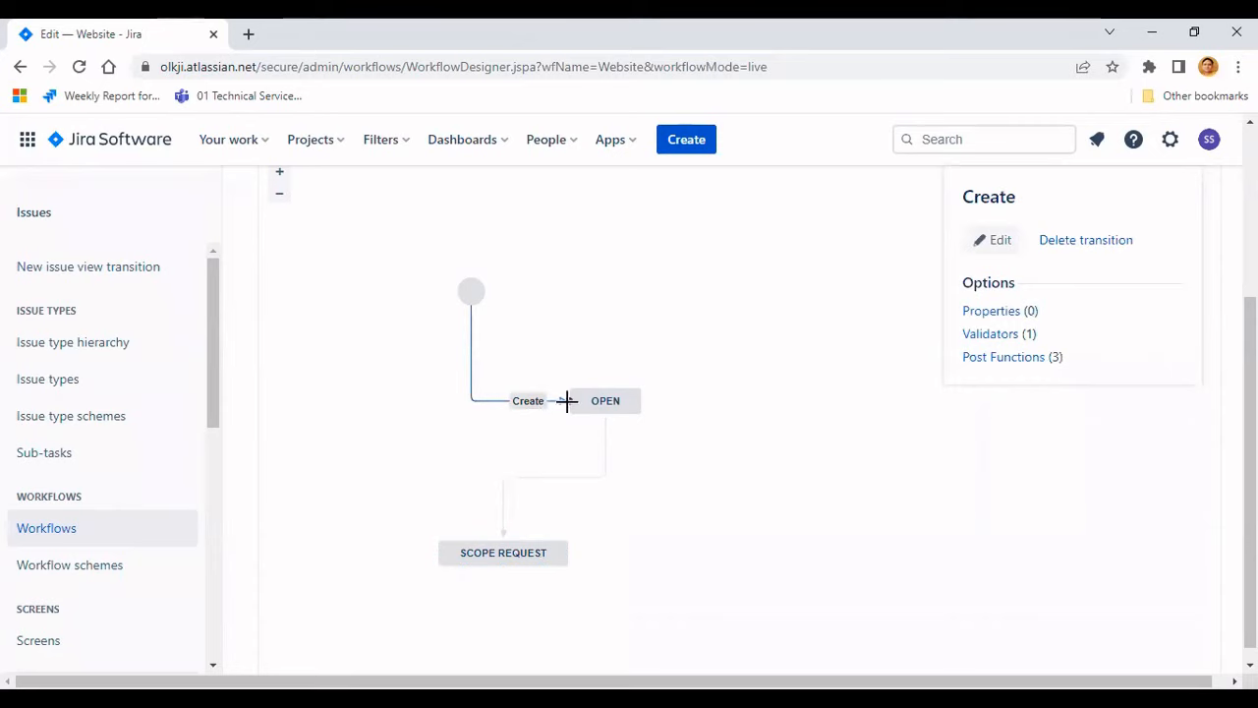
{"action": "left_click_drag", "start_coordinate": [568, 401], "coordinate": [466, 539]}
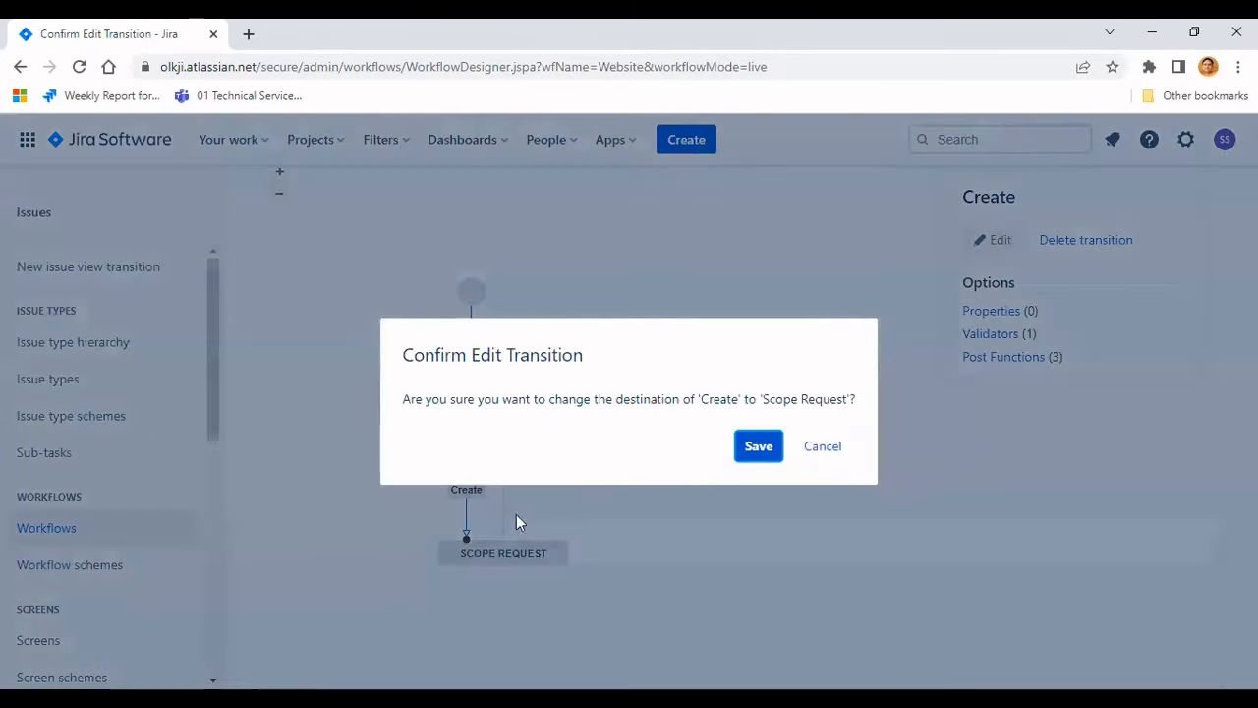
- Remove the Open status along with its related transitions
{"action": "left_click", "coordinate": [761, 448]}
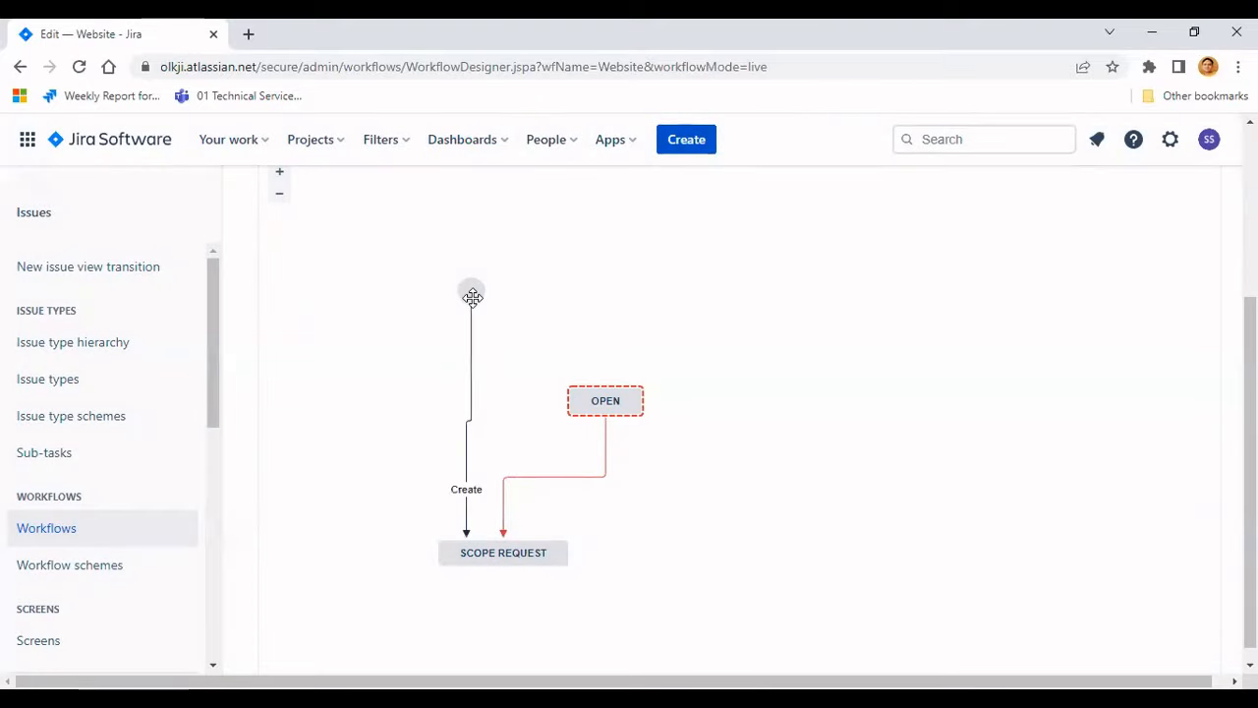
{"action": "left_click", "coordinate": [482, 548]}
{"action": "left_click", "coordinate": [605, 405]}
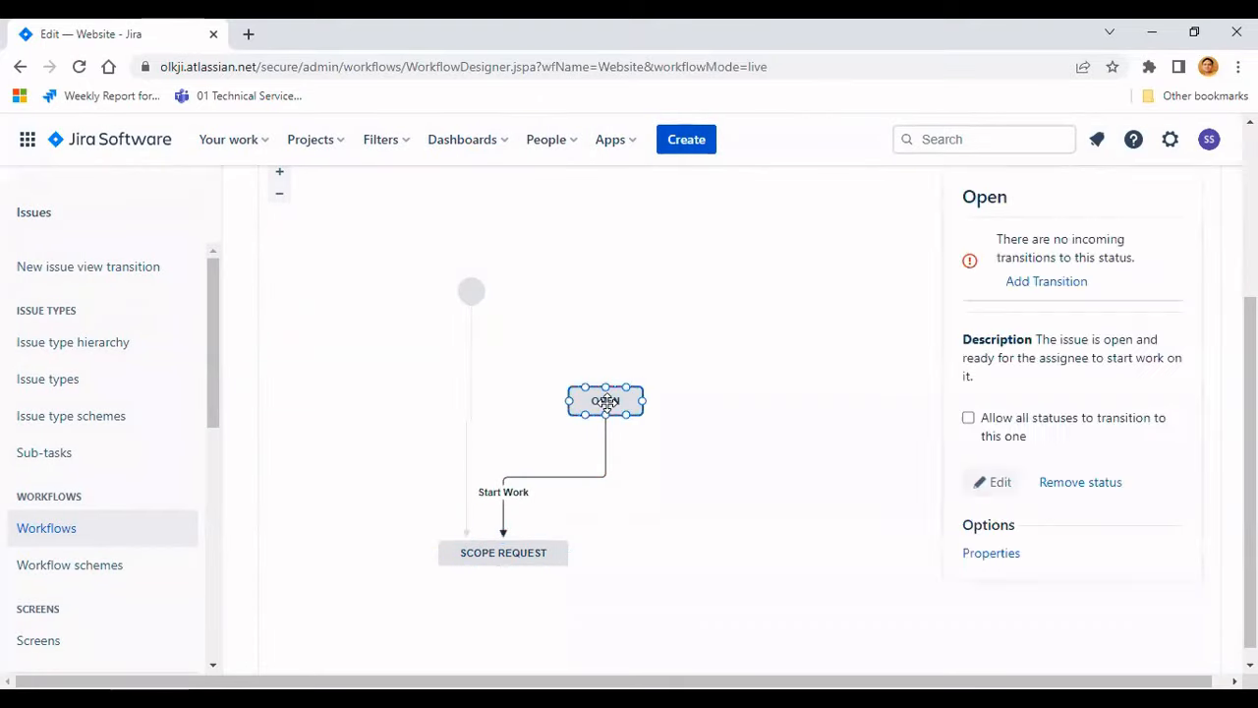
{"action": "left_click", "coordinate": [1078, 483]}
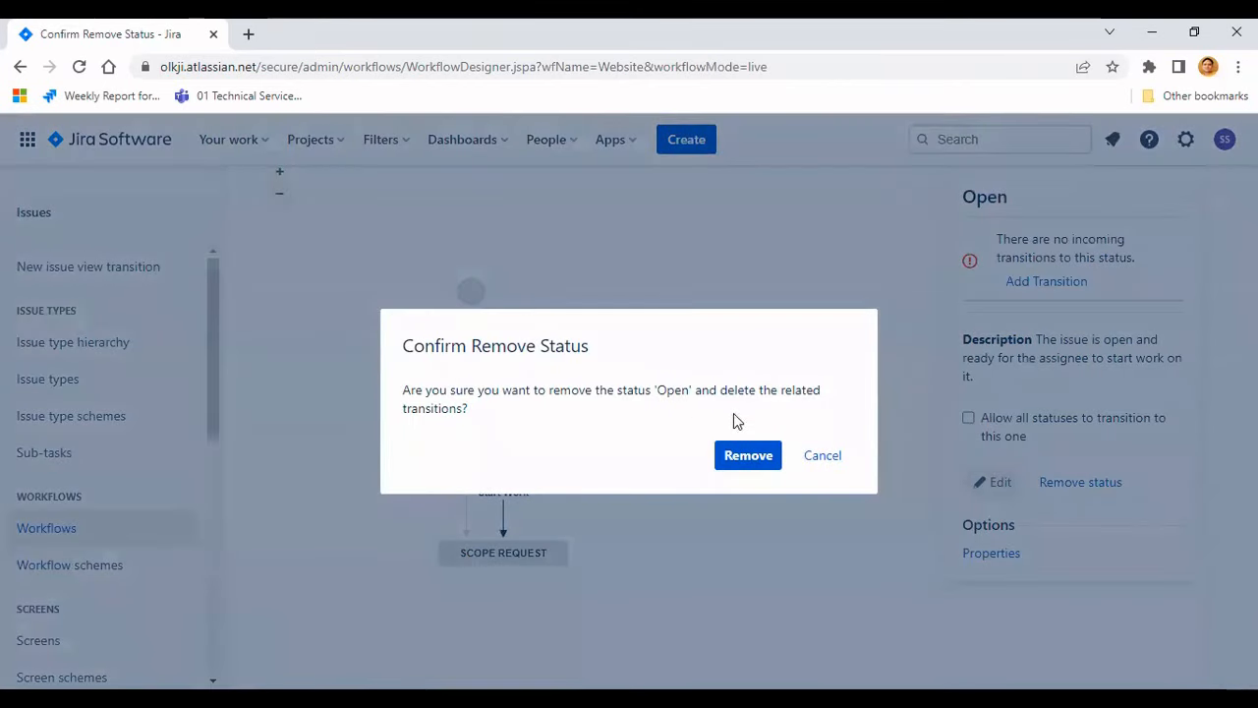
{"action": "left_click", "coordinate": [745, 460]}
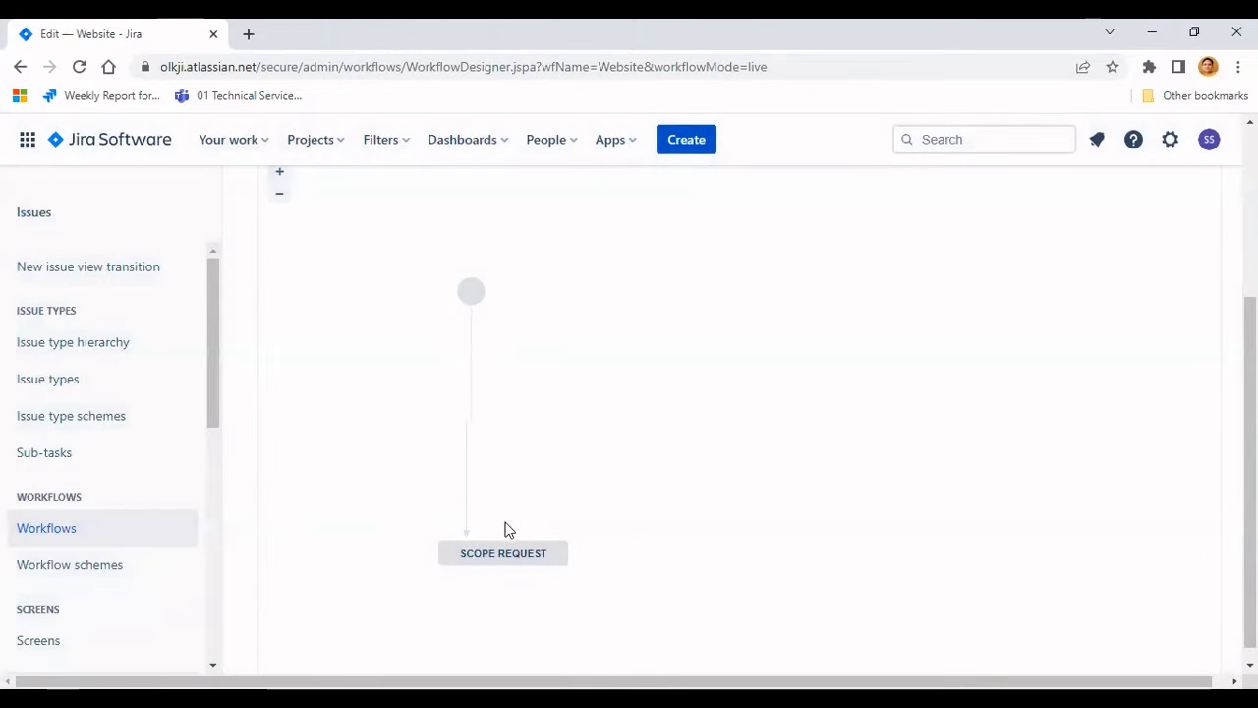
- Rearrange the start node and the Scope Request status in the workflow diagram
{"action": "left_click_drag", "start_coordinate": [505, 546], "coordinate": [599, 364]}
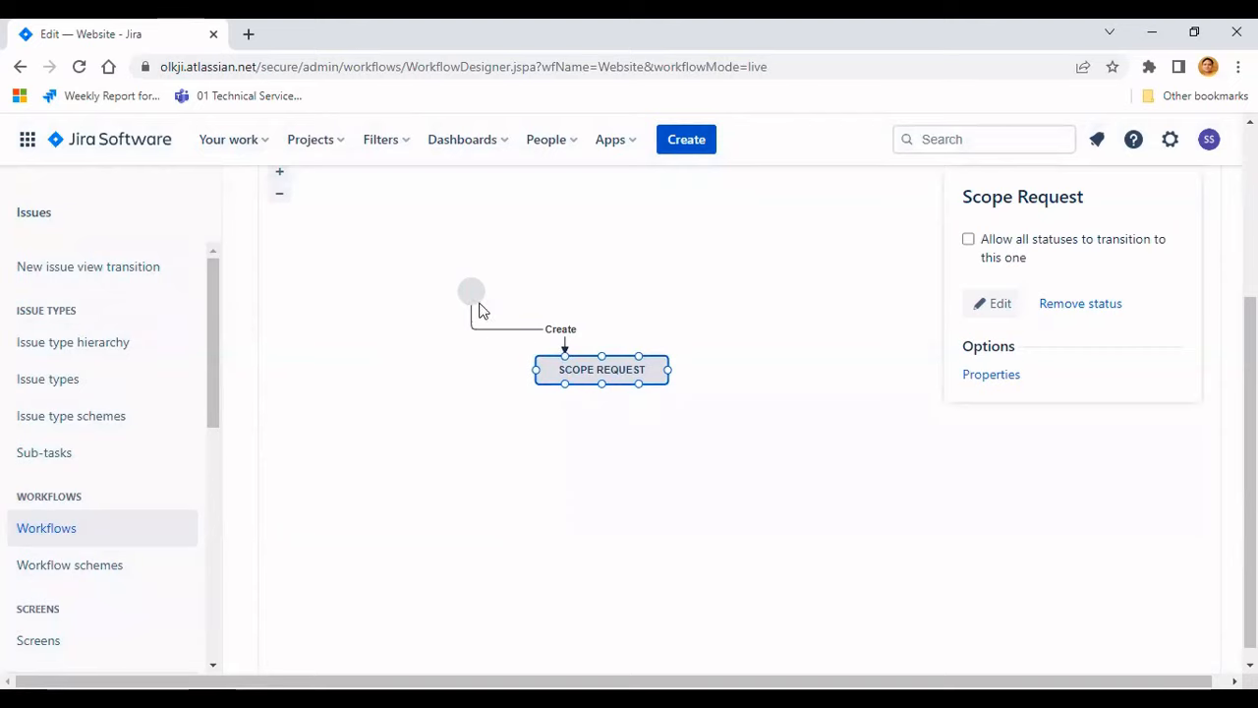
{"action": "left_click_drag", "start_coordinate": [471, 291], "coordinate": [365, 297]}
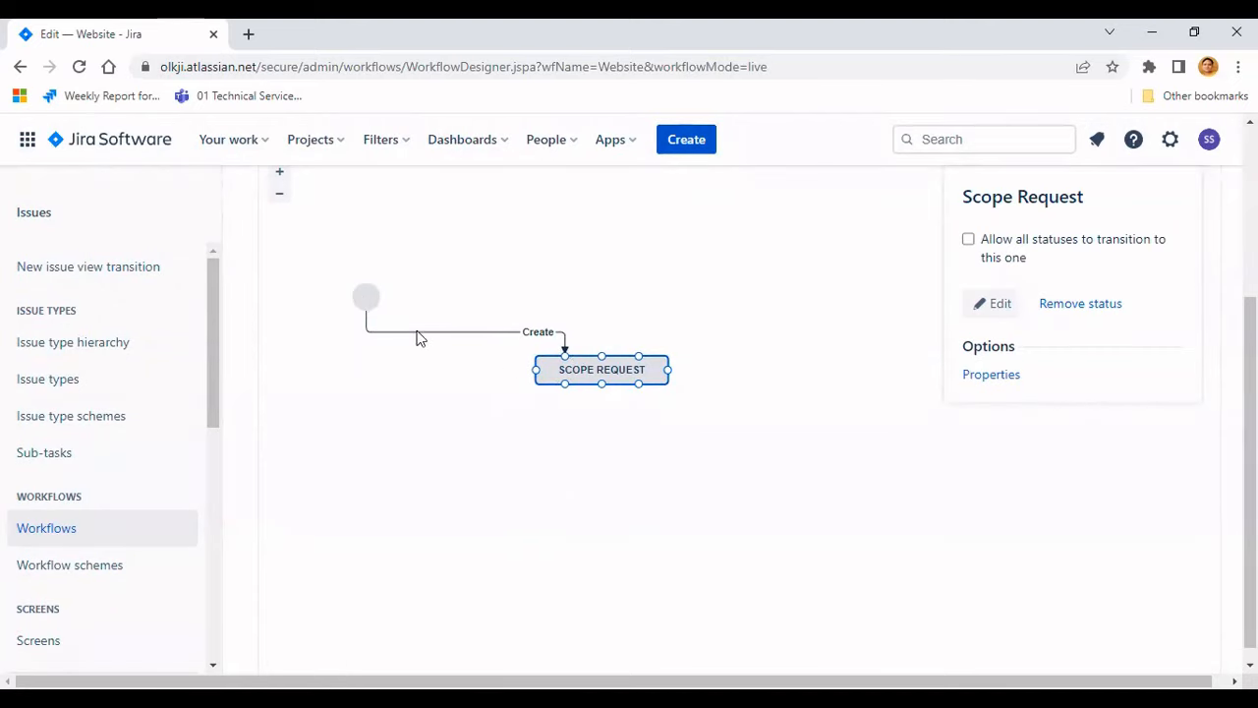
{"action": "left_click_drag", "start_coordinate": [543, 379], "coordinate": [506, 417]}
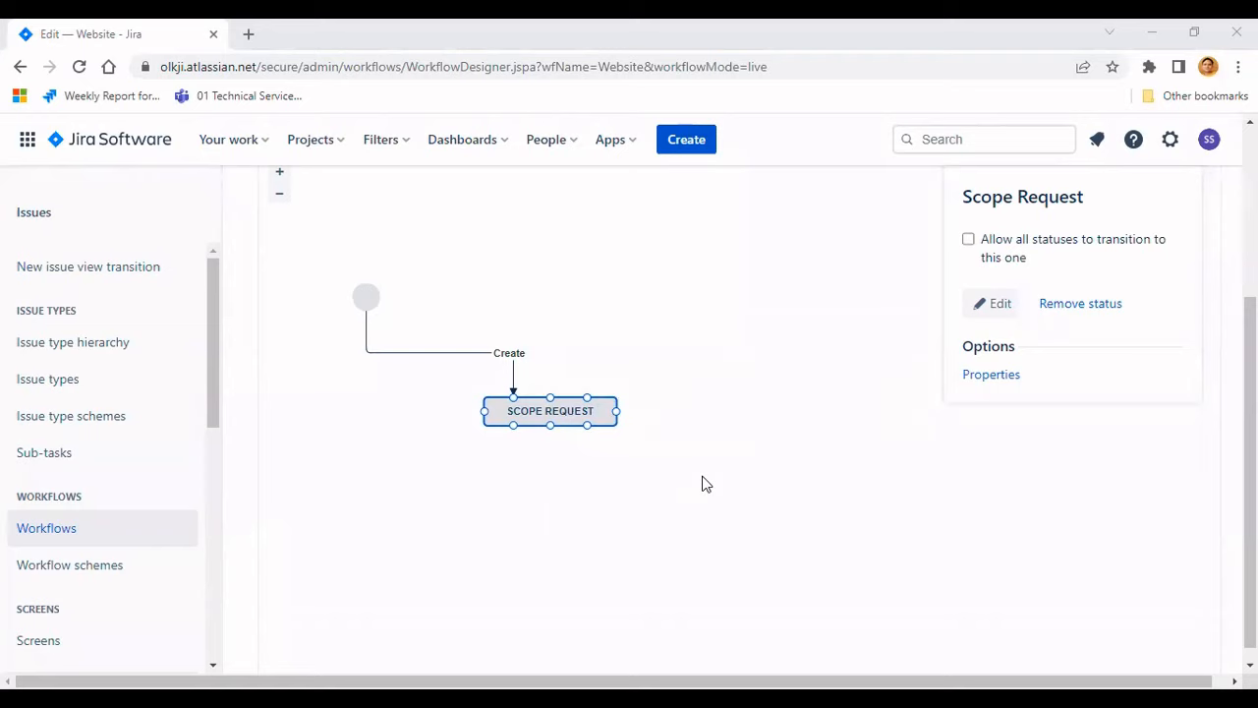
- Add the existing Draft status to the workflow and place it below Scope Request
{"action": "scroll", "coordinate": [278, 242], "scroll_direction": "up", "scroll_amount": 1}
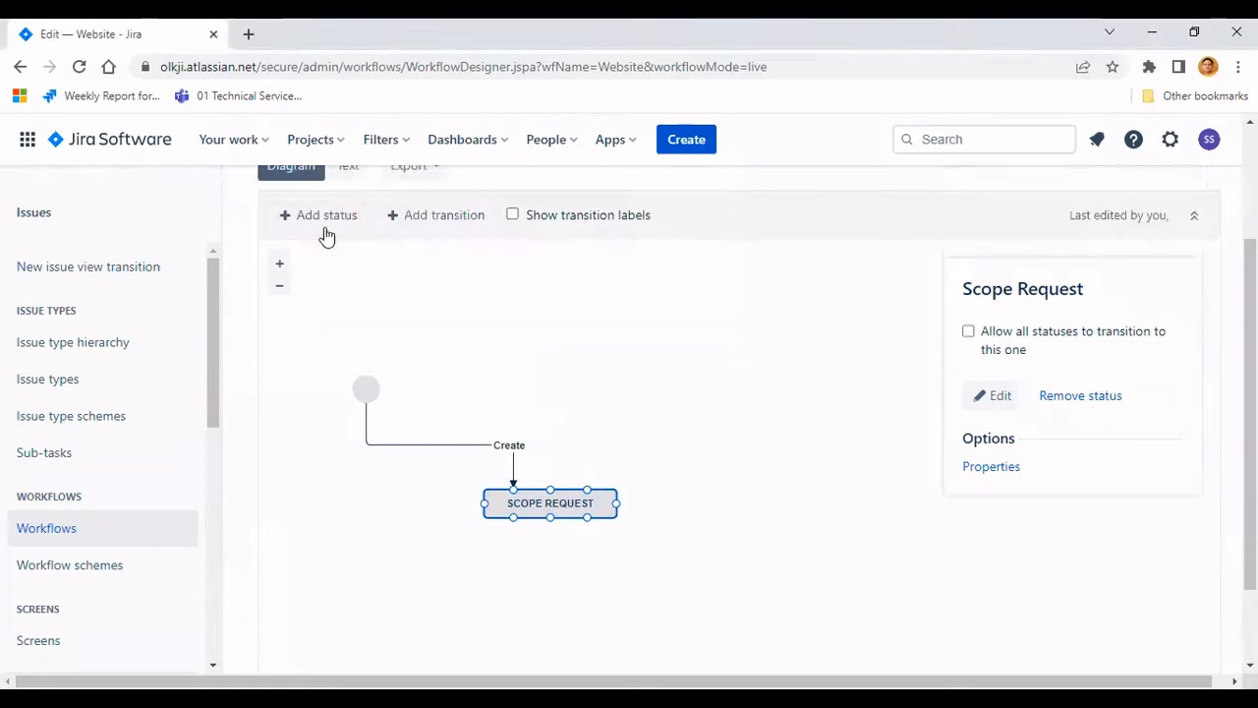
{"action": "left_click", "coordinate": [328, 225]}
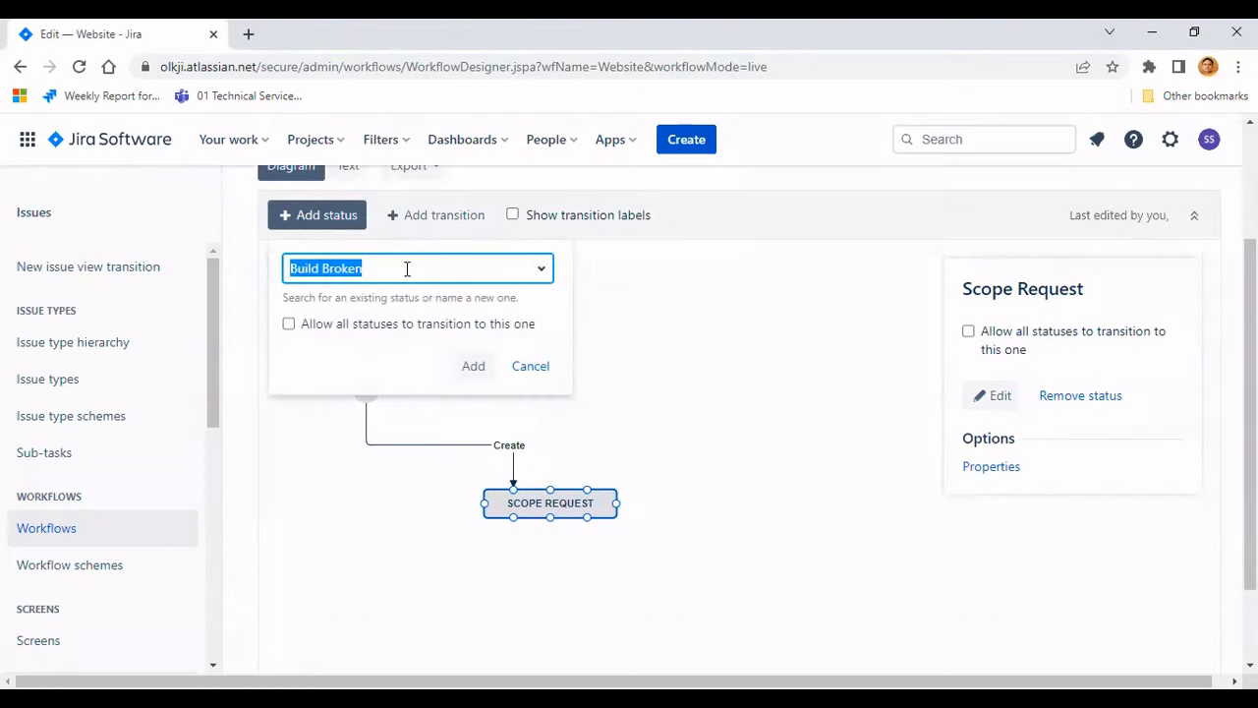
{"action": "type", "text": "Draft"}
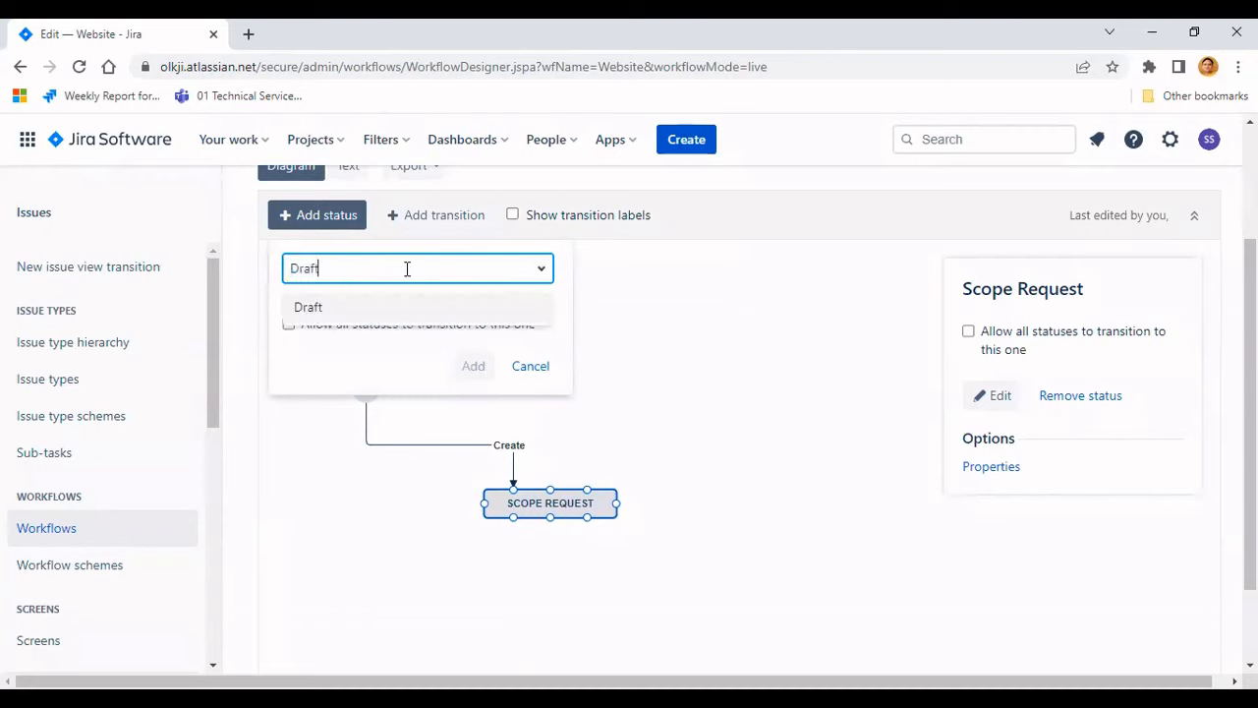
{"action": "left_click", "coordinate": [355, 309]}
{"action": "left_click", "coordinate": [473, 366]}
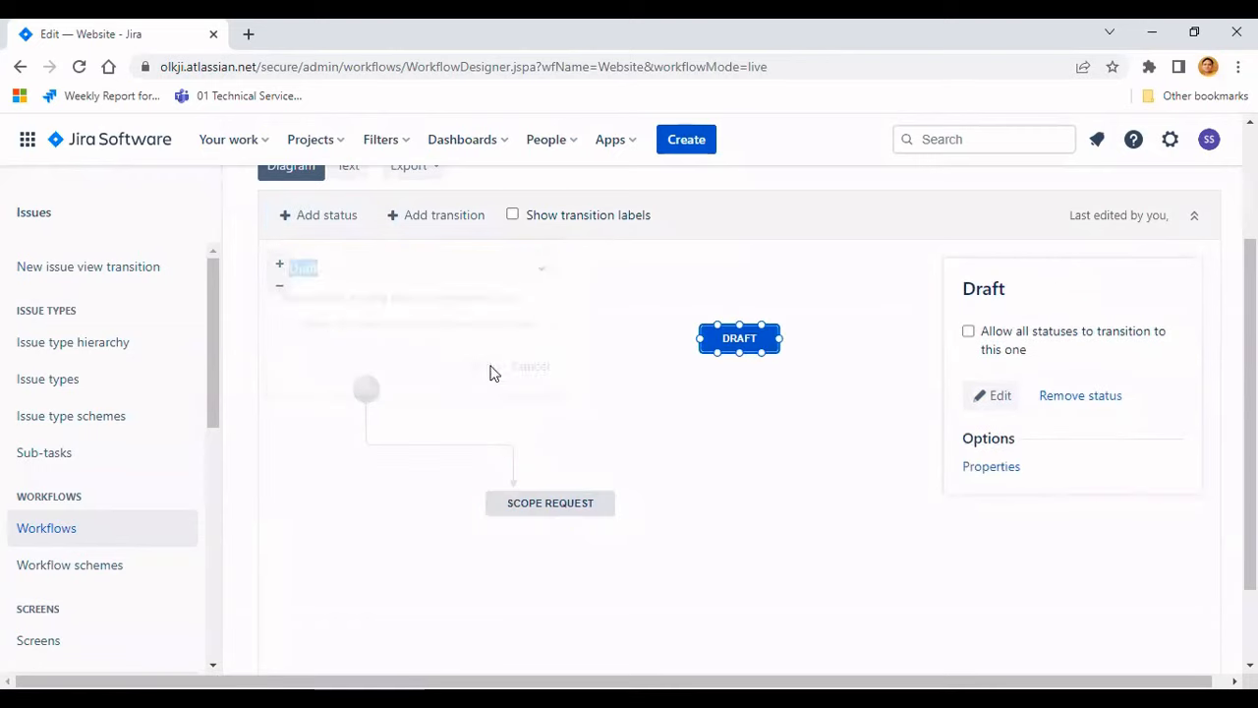
{"action": "left_click_drag", "start_coordinate": [738, 337], "coordinate": [551, 581]}
{"action": "scroll", "coordinate": [744, 496], "scroll_direction": "down", "scroll_amount": 1}
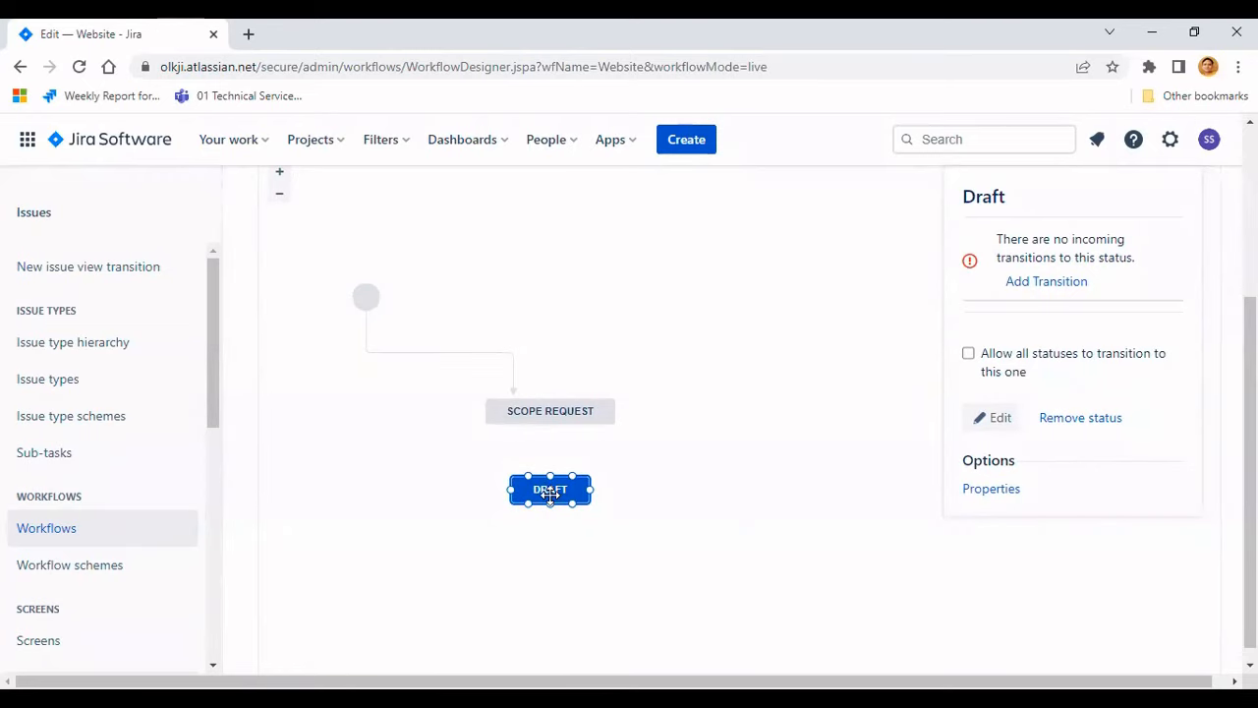
- Add a Start Work transition from Scope Request to Draft and adjust Draft's position
{"action": "mouse_move", "coordinate": [541, 421]}
{"action": "left_click", "coordinate": [515, 407]}
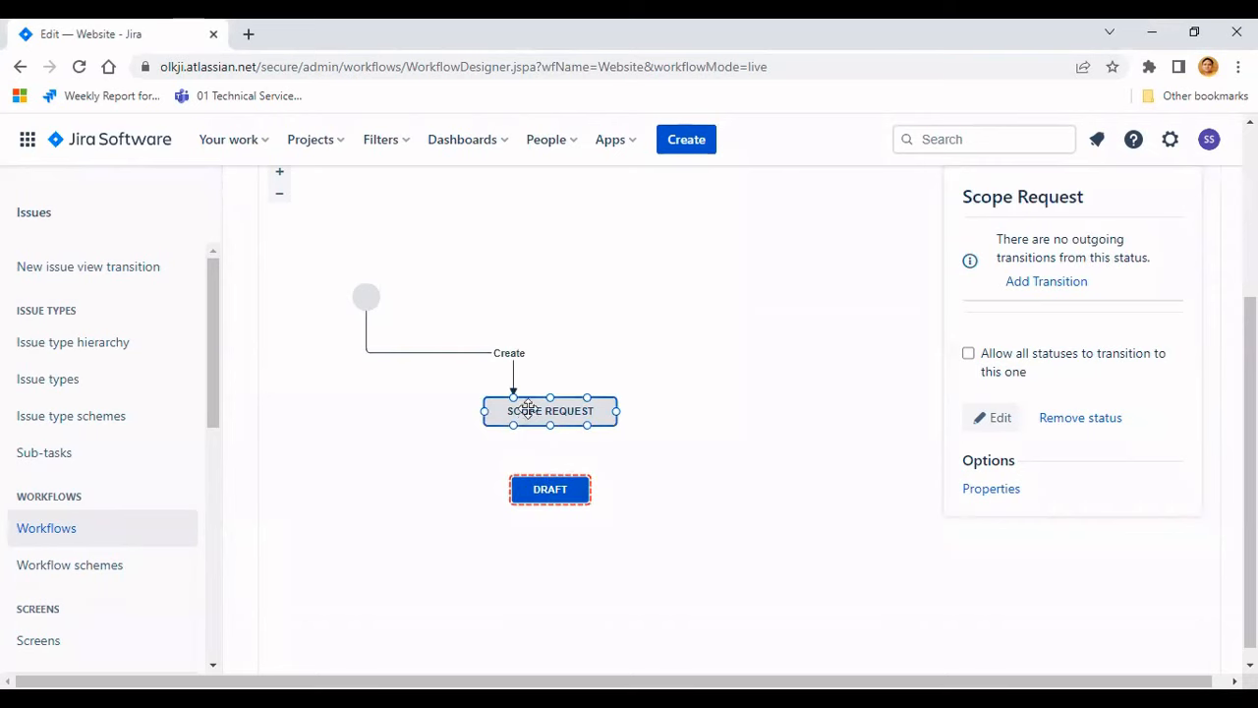
{"action": "scroll", "coordinate": [465, 298], "scroll_direction": "up", "scroll_amount": 1}
{"action": "scroll", "coordinate": [466, 299], "scroll_direction": "up", "scroll_amount": 2}
{"action": "left_click", "coordinate": [430, 307]}
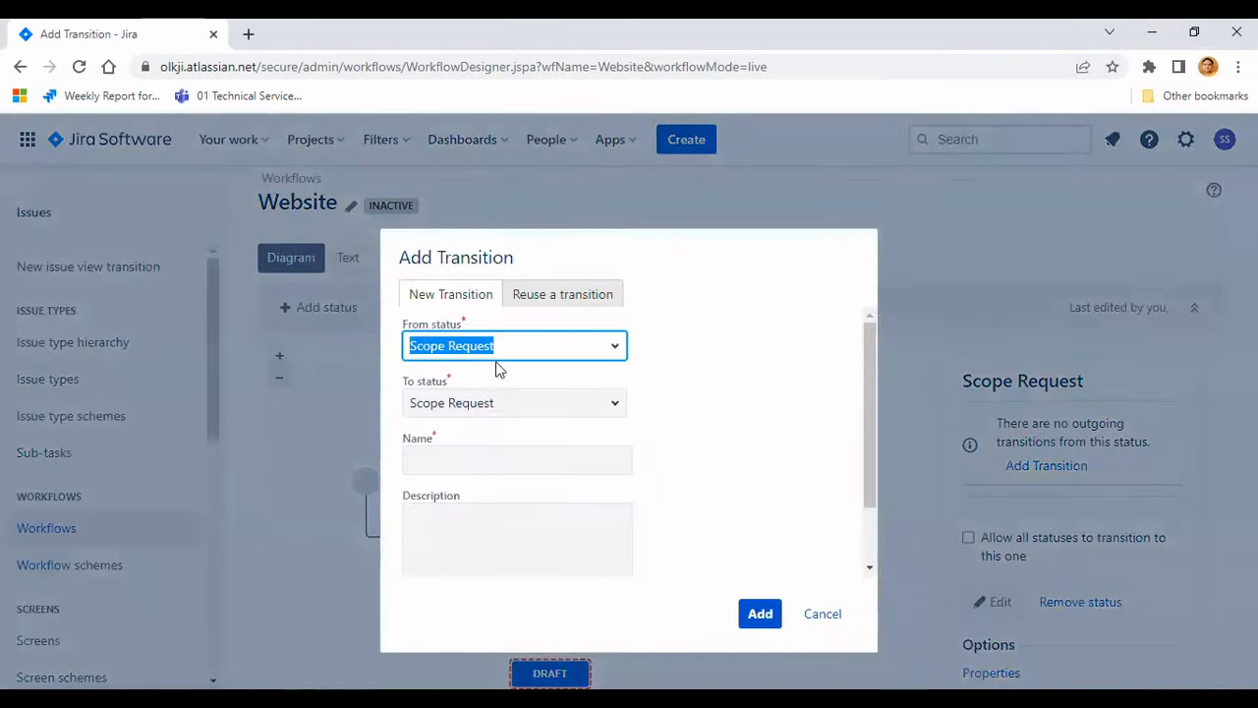
{"action": "left_click", "coordinate": [613, 405]}
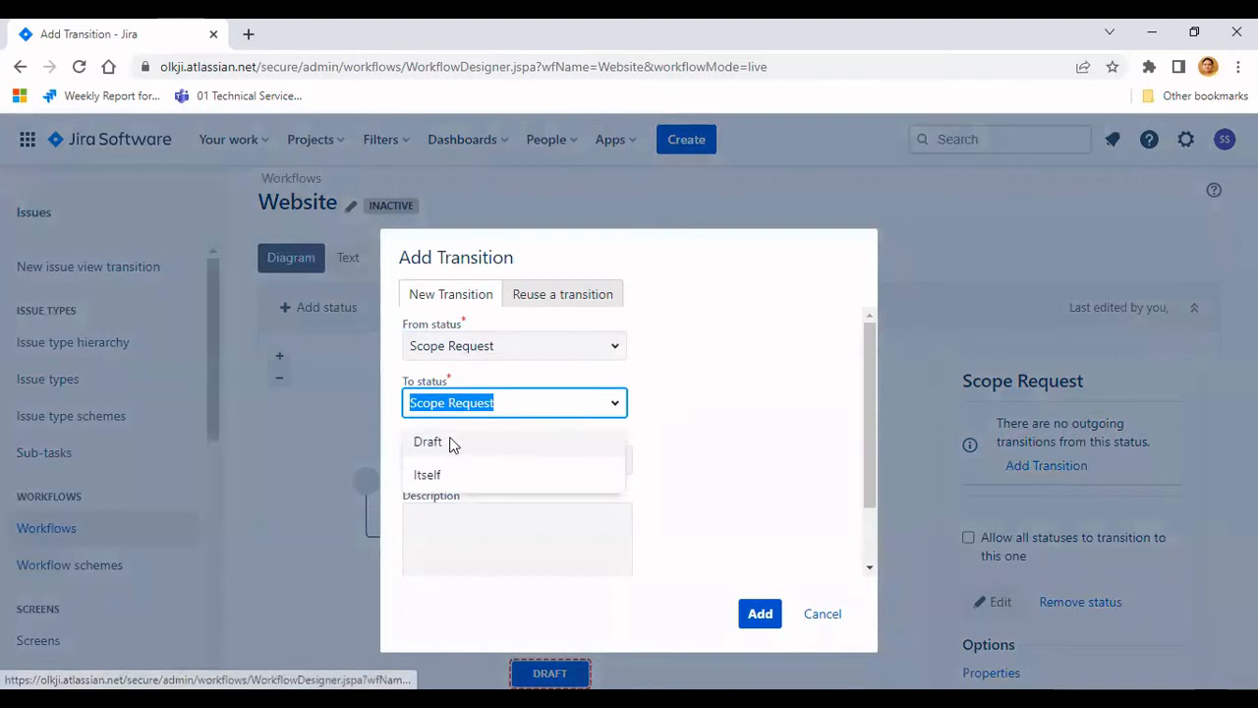
{"action": "left_click", "coordinate": [455, 444]}
{"action": "left_click", "coordinate": [447, 456]}
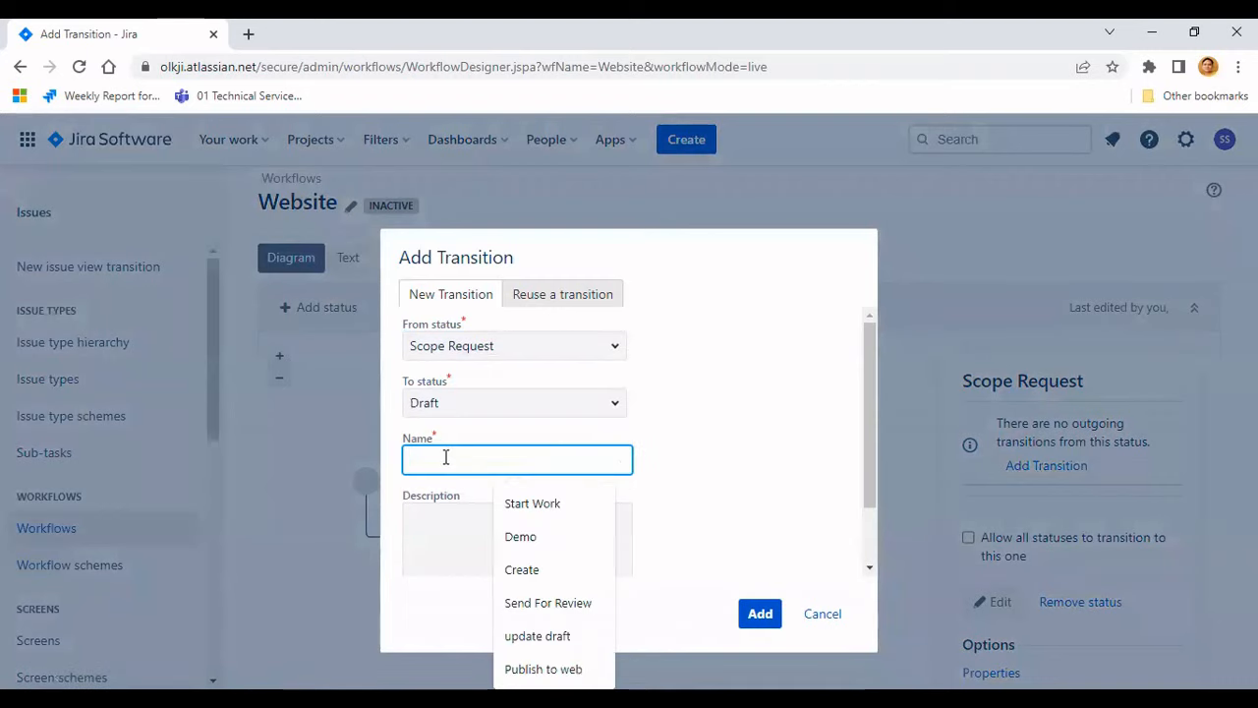
{"action": "type", "text": "start work"}
{"action": "left_click", "coordinate": [525, 511]}
{"action": "key", "text": "Return"}
{"action": "scroll", "coordinate": [752, 501], "scroll_direction": "down", "scroll_amount": 2}
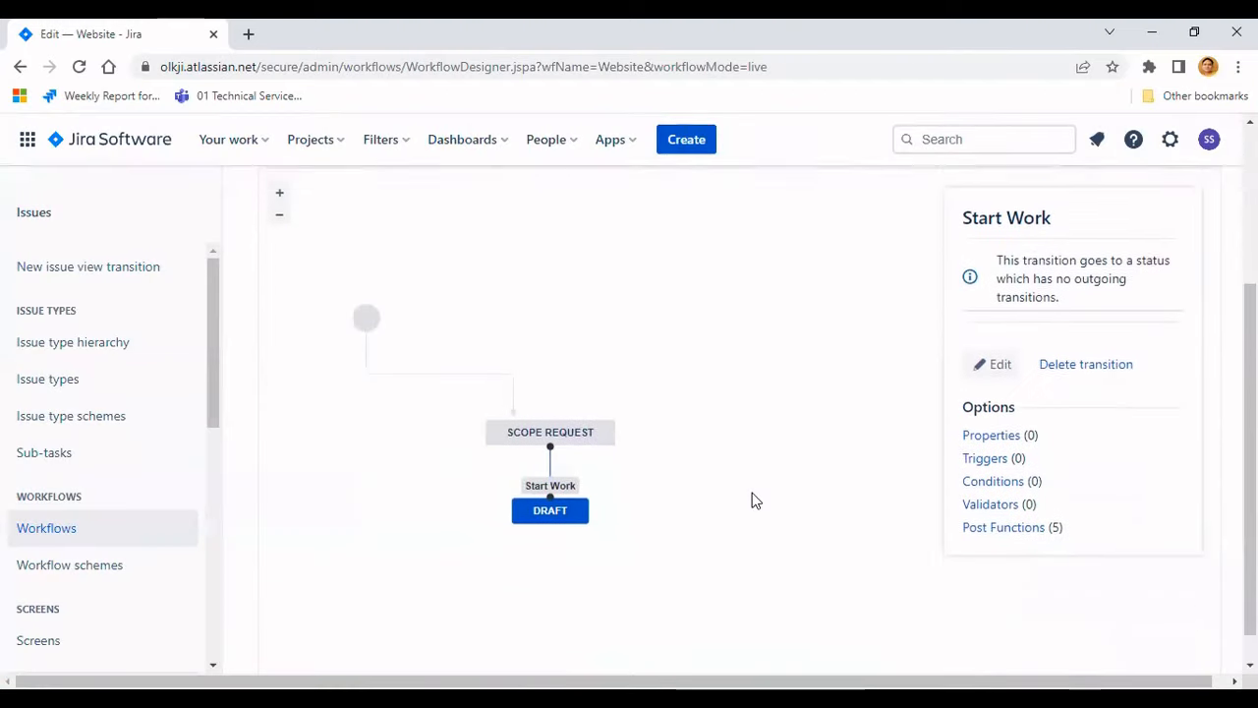
{"action": "left_click_drag", "start_coordinate": [528, 497], "coordinate": [494, 524]}
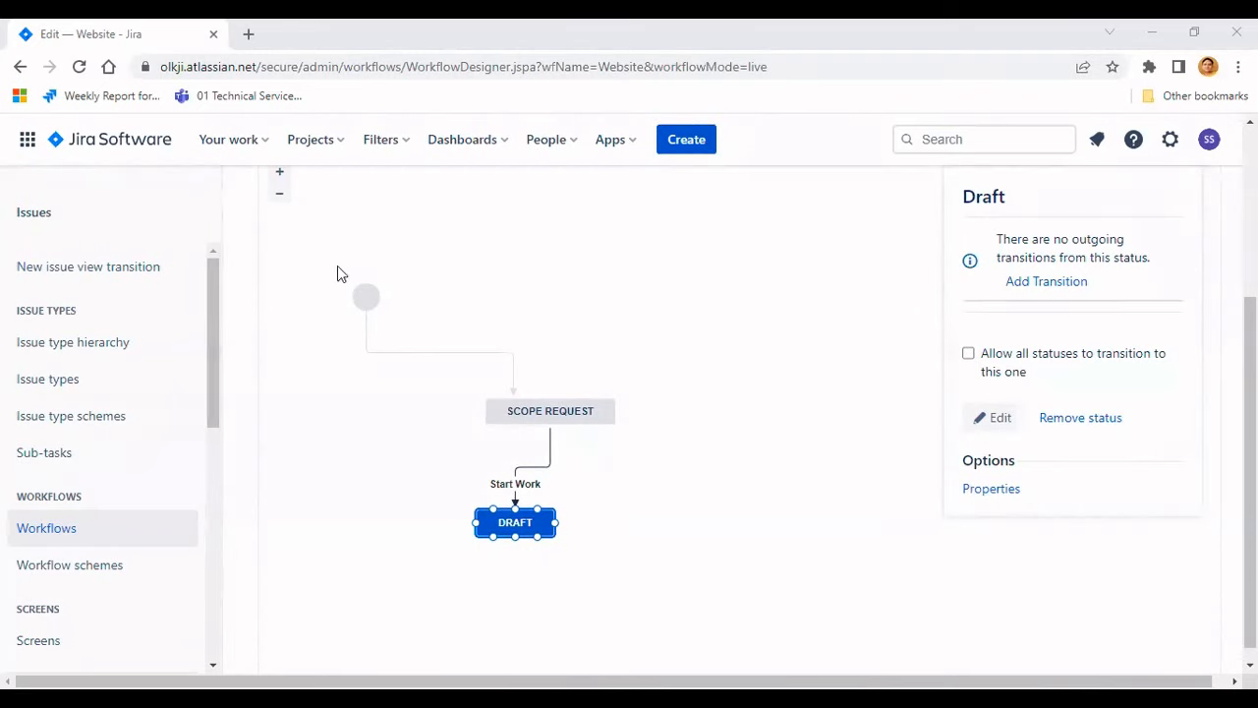
- Create a new status named Review with the In Progress category
{"action": "scroll", "coordinate": [337, 270], "scroll_direction": "up", "scroll_amount": 1}
{"action": "left_click", "coordinate": [328, 225]}
{"action": "left_click", "coordinate": [365, 276]}
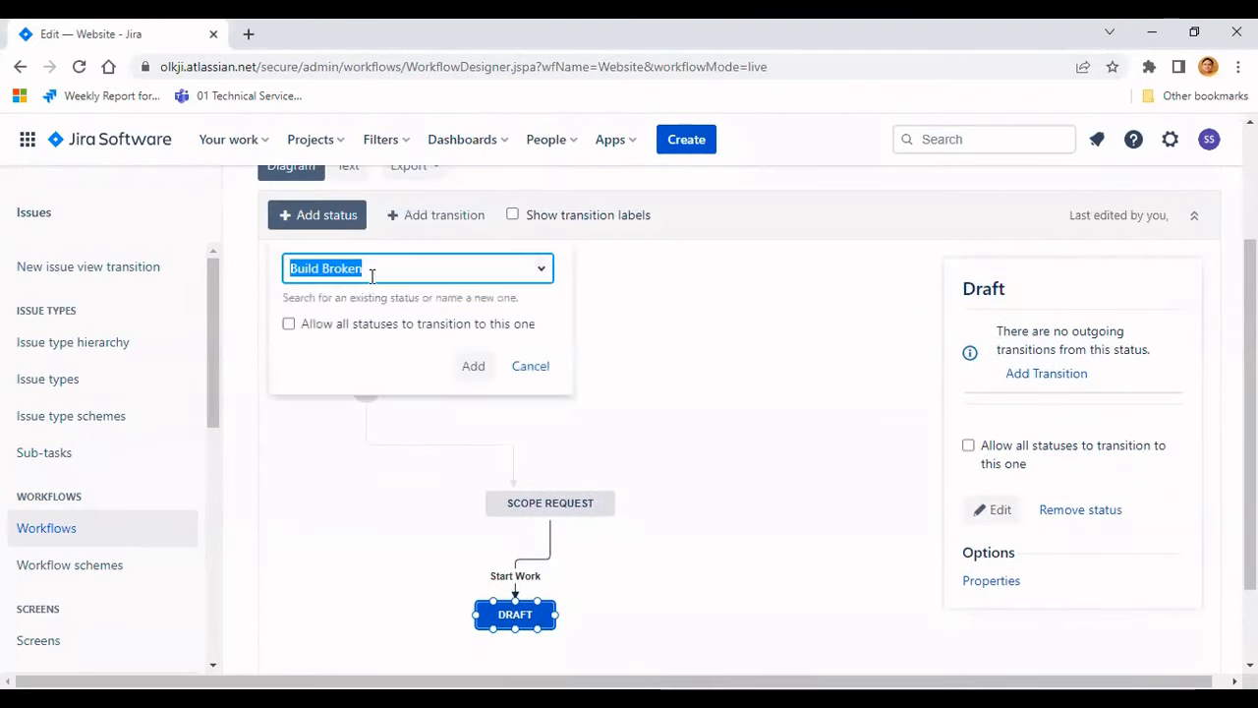
{"action": "type", "text": "Review"}
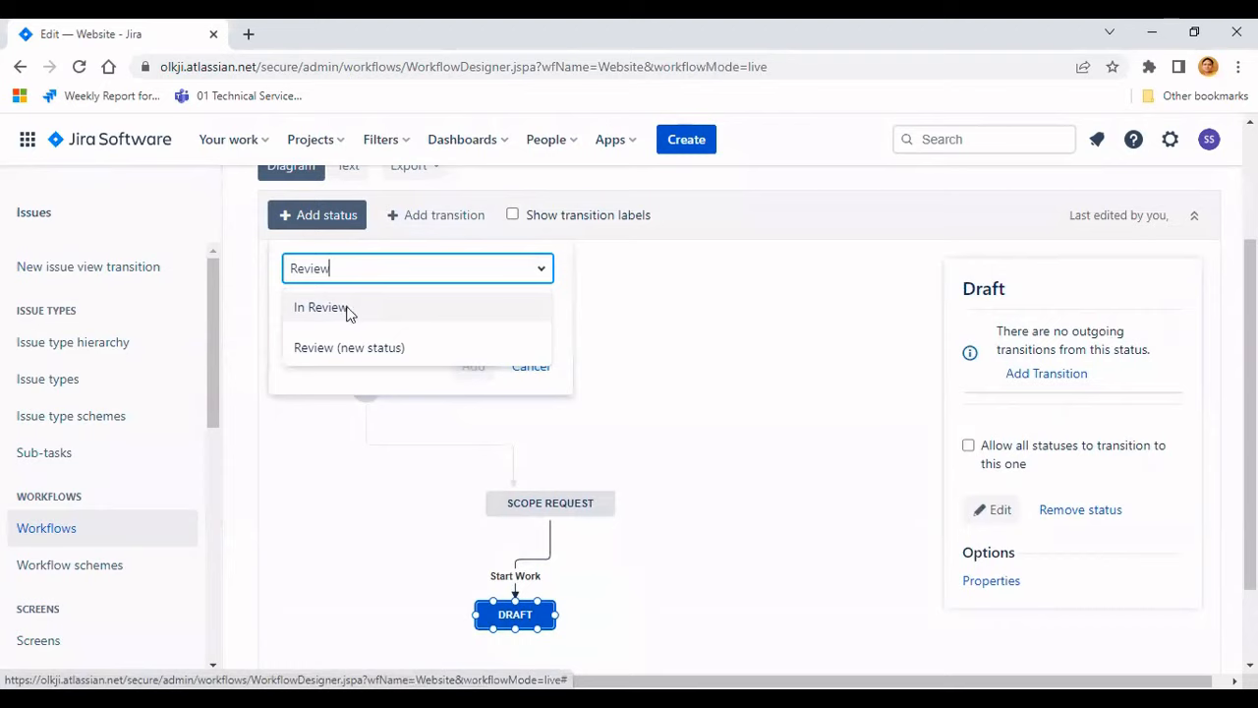
{"action": "left_click", "coordinate": [378, 346]}
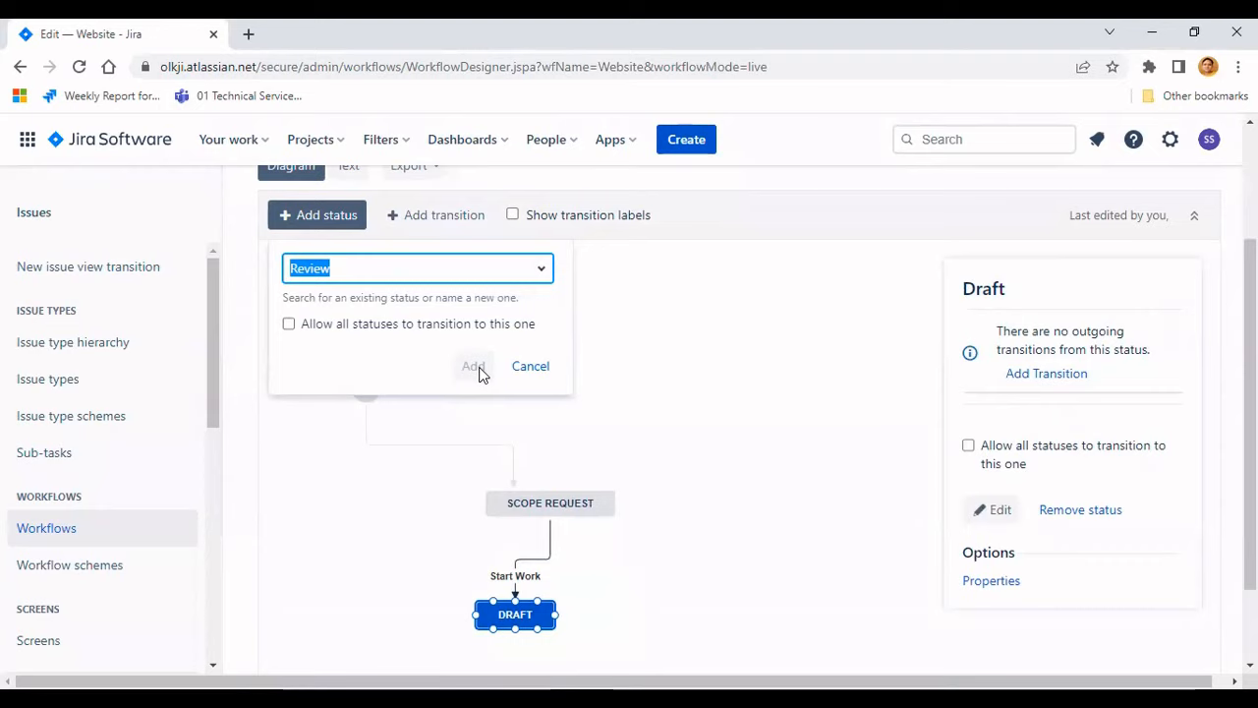
{"action": "left_click", "coordinate": [414, 272]}
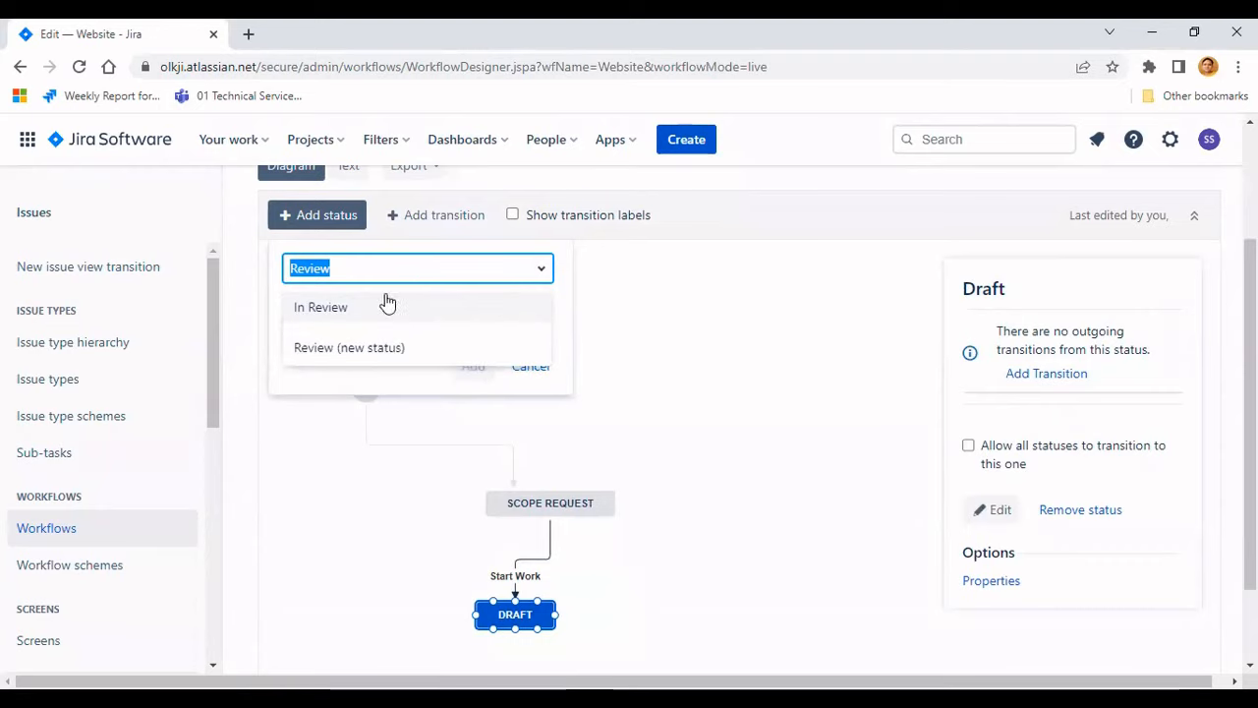
{"action": "left_click", "coordinate": [373, 349]}
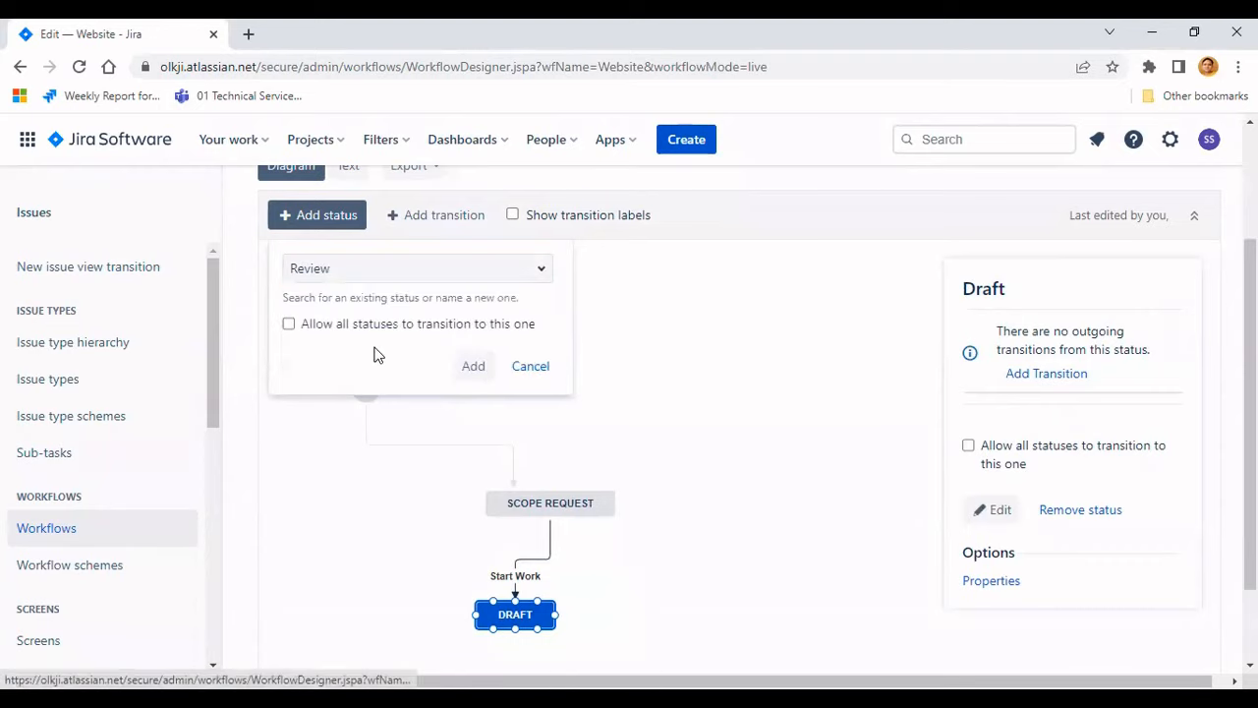
{"action": "left_click", "coordinate": [474, 367]}
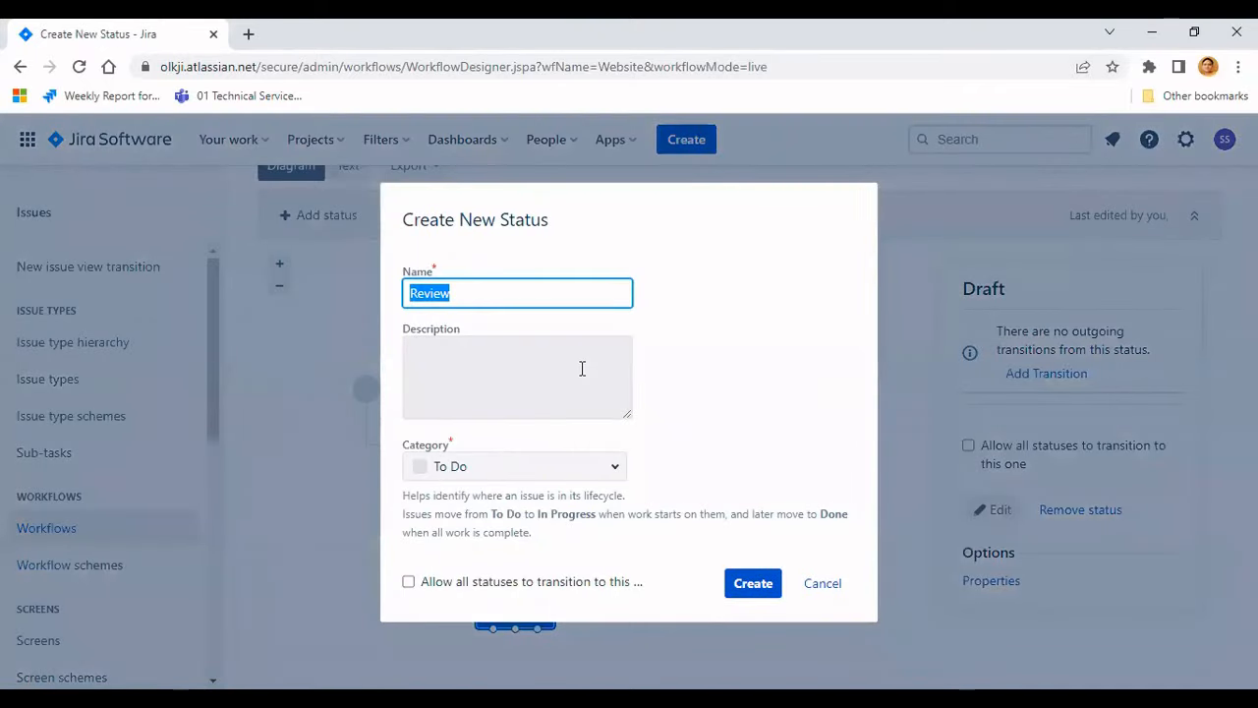
{"action": "left_click", "coordinate": [613, 470]}
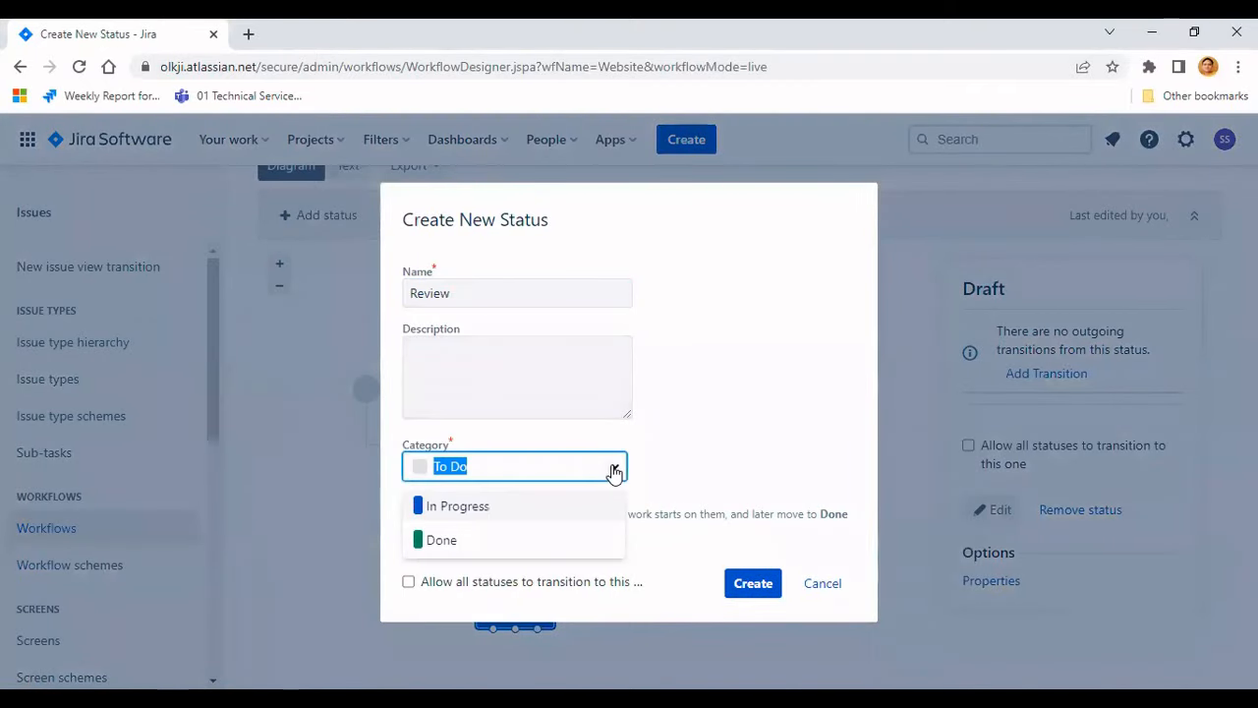
{"action": "left_click", "coordinate": [448, 513]}
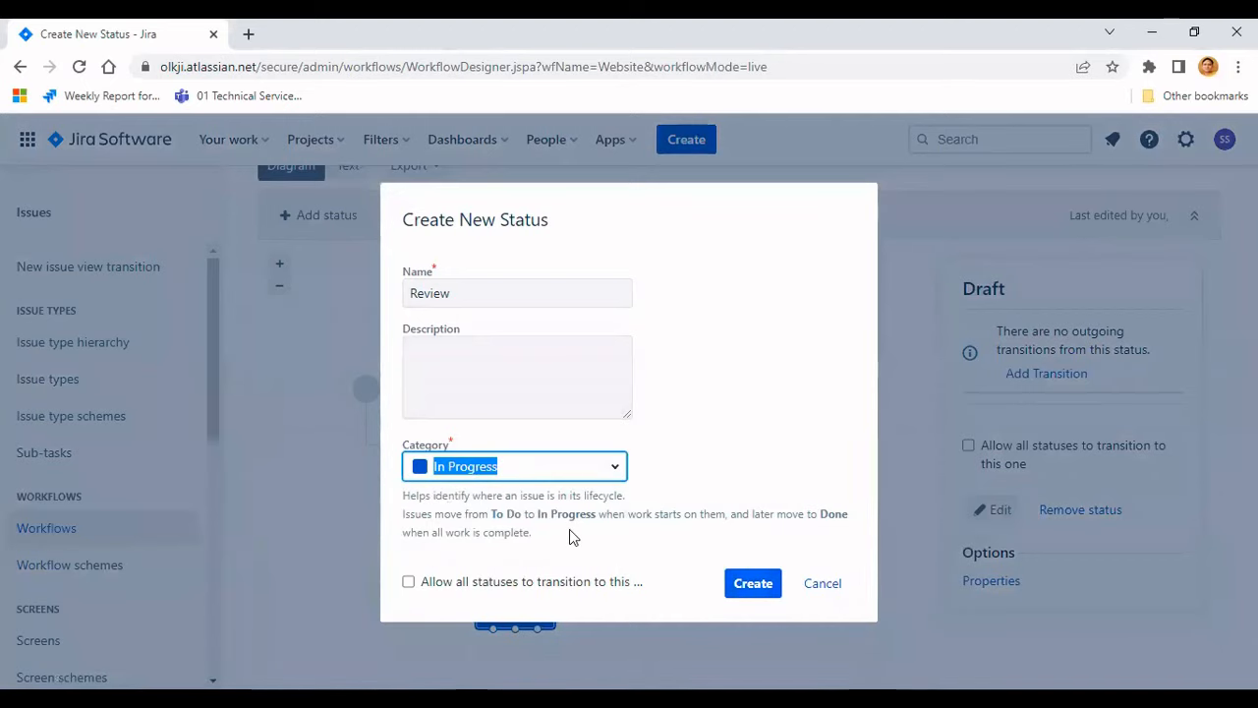
{"action": "key", "text": "Return"}
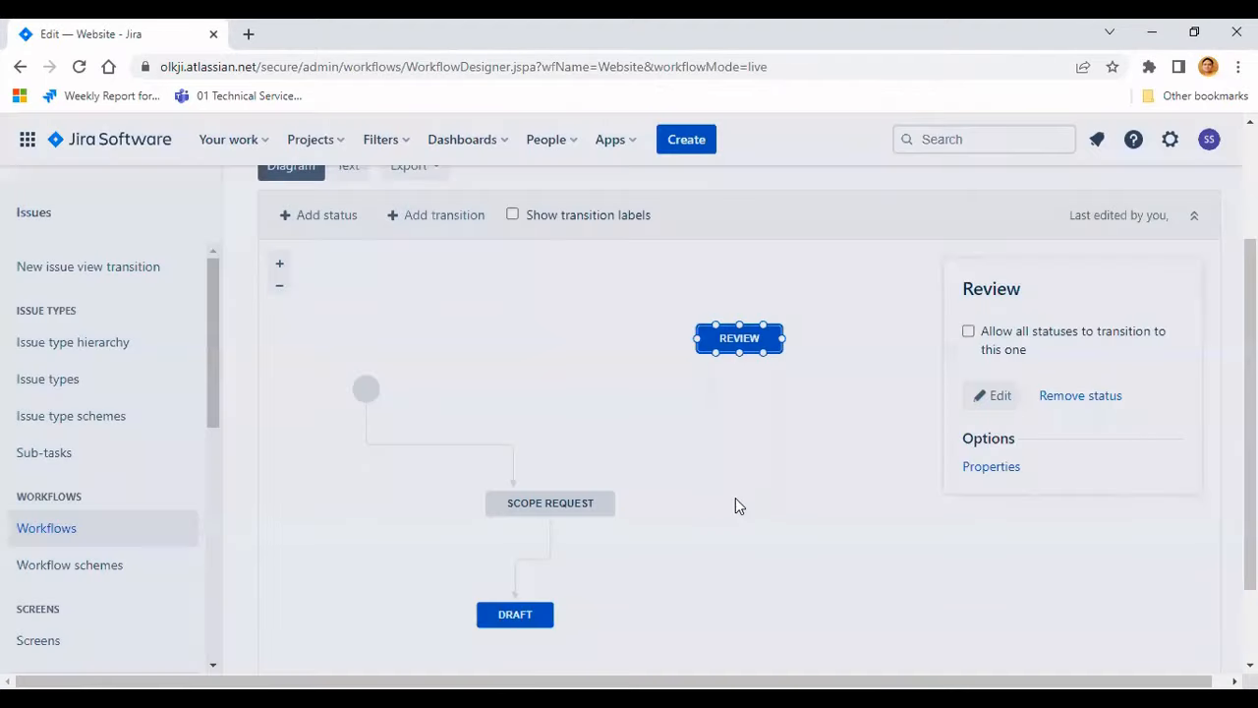
- Place the Review status beside Draft in the diagram
{"action": "scroll", "coordinate": [732, 492], "scroll_direction": "down", "scroll_amount": 1}
{"action": "left_click_drag", "start_coordinate": [737, 240], "coordinate": [720, 517]}
{"action": "left_click", "coordinate": [533, 532]}
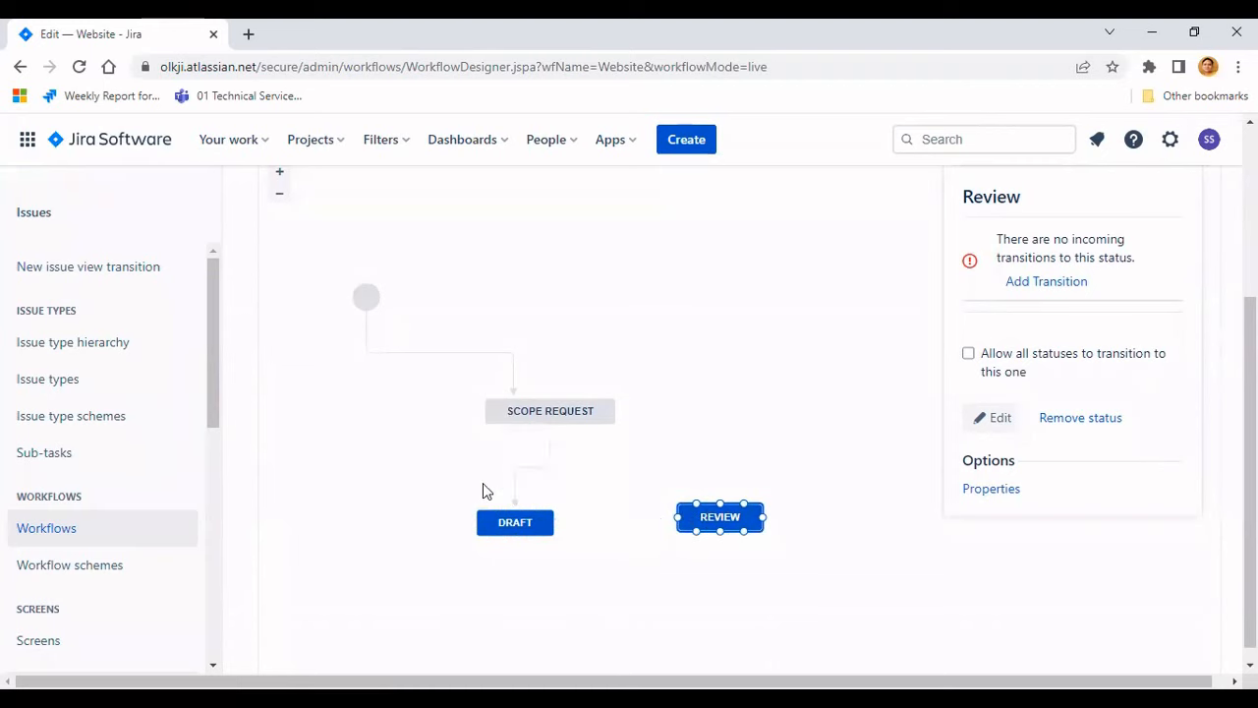
- Add a Send For Review transition from Draft to Review, then nudge the Review status slightly right
{"action": "left_click", "coordinate": [495, 524]}
{"action": "scroll", "coordinate": [411, 495], "scroll_direction": "up", "scroll_amount": 1}
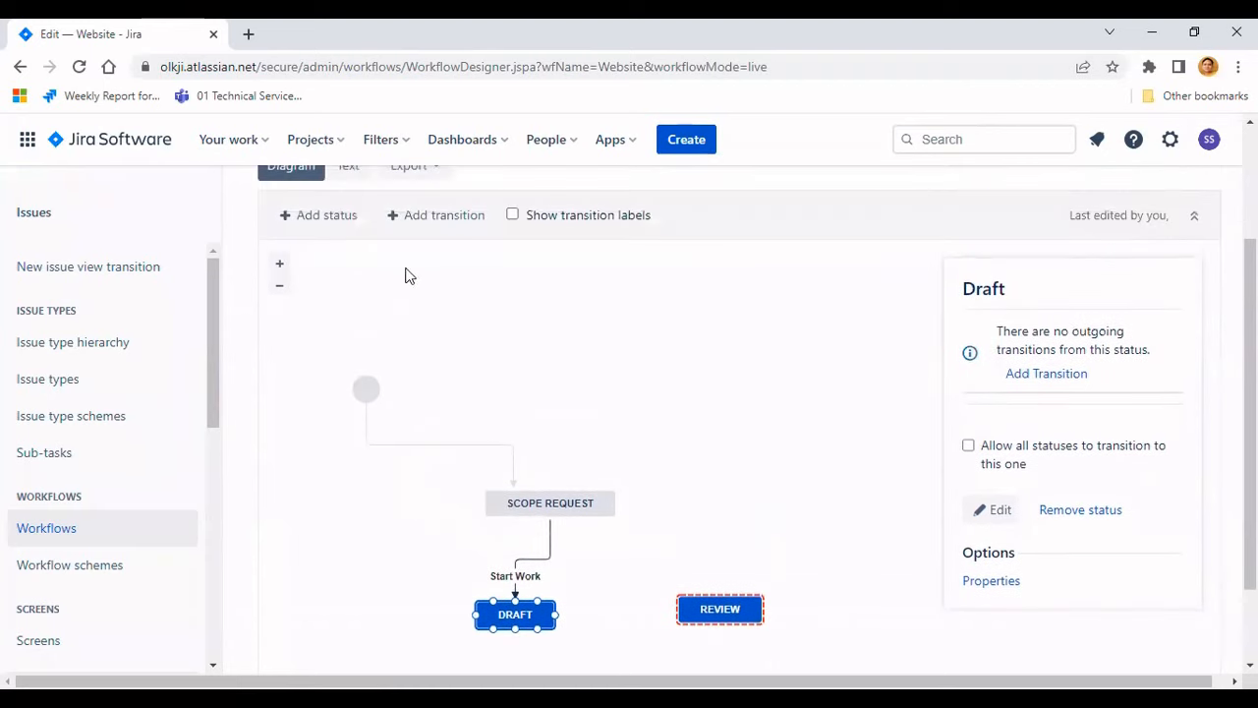
{"action": "left_click", "coordinate": [421, 223]}
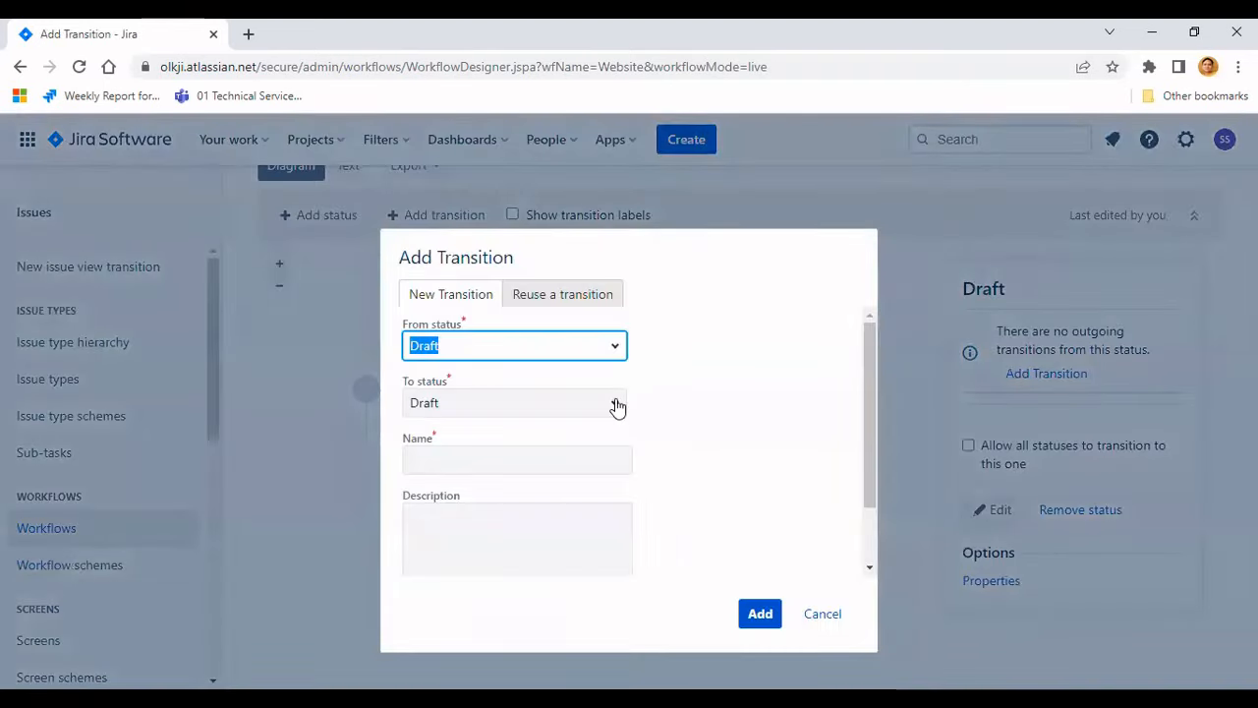
{"action": "left_click", "coordinate": [616, 405]}
{"action": "left_click", "coordinate": [457, 443]}
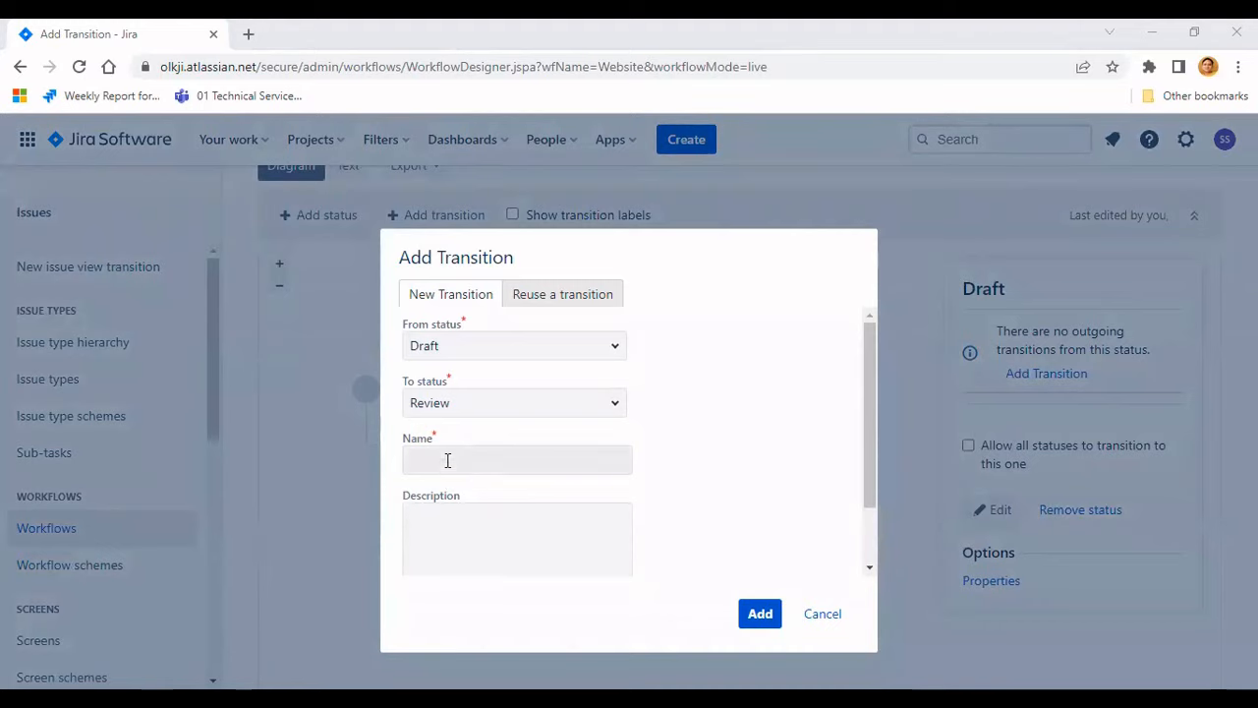
{"action": "left_click", "coordinate": [447, 460]}
{"action": "type", "text": "send for review"}
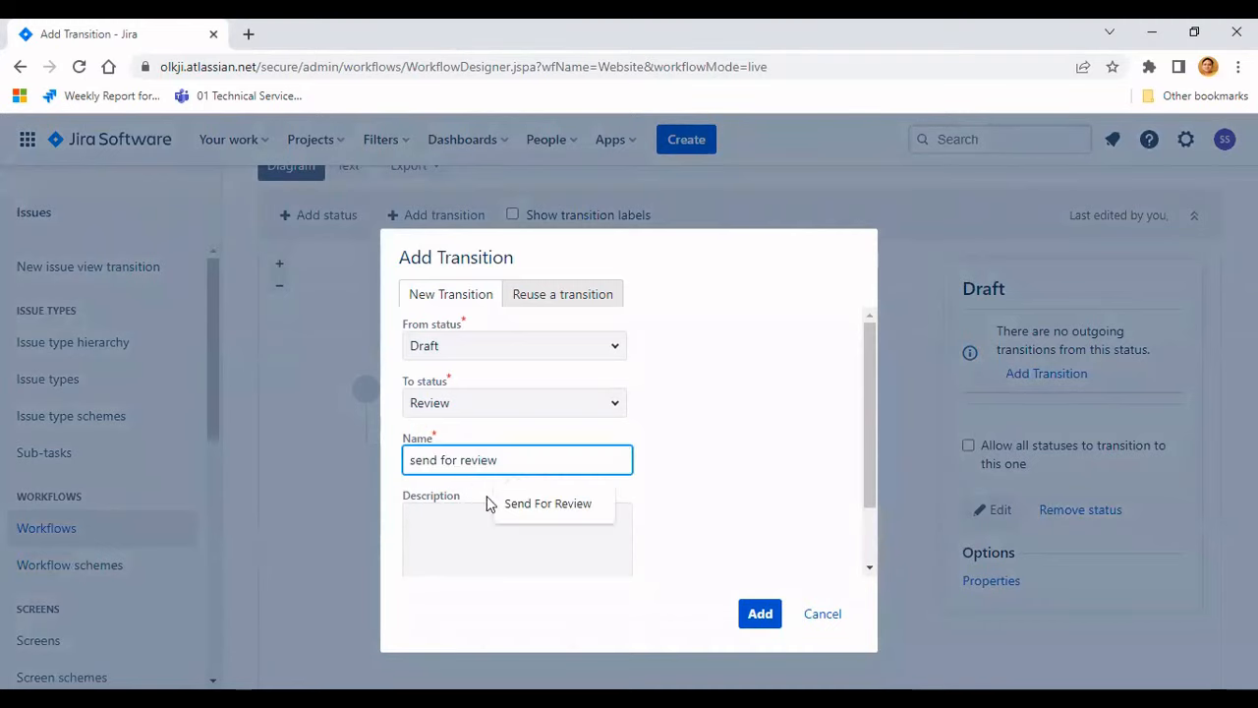
{"action": "left_click", "coordinate": [502, 504]}
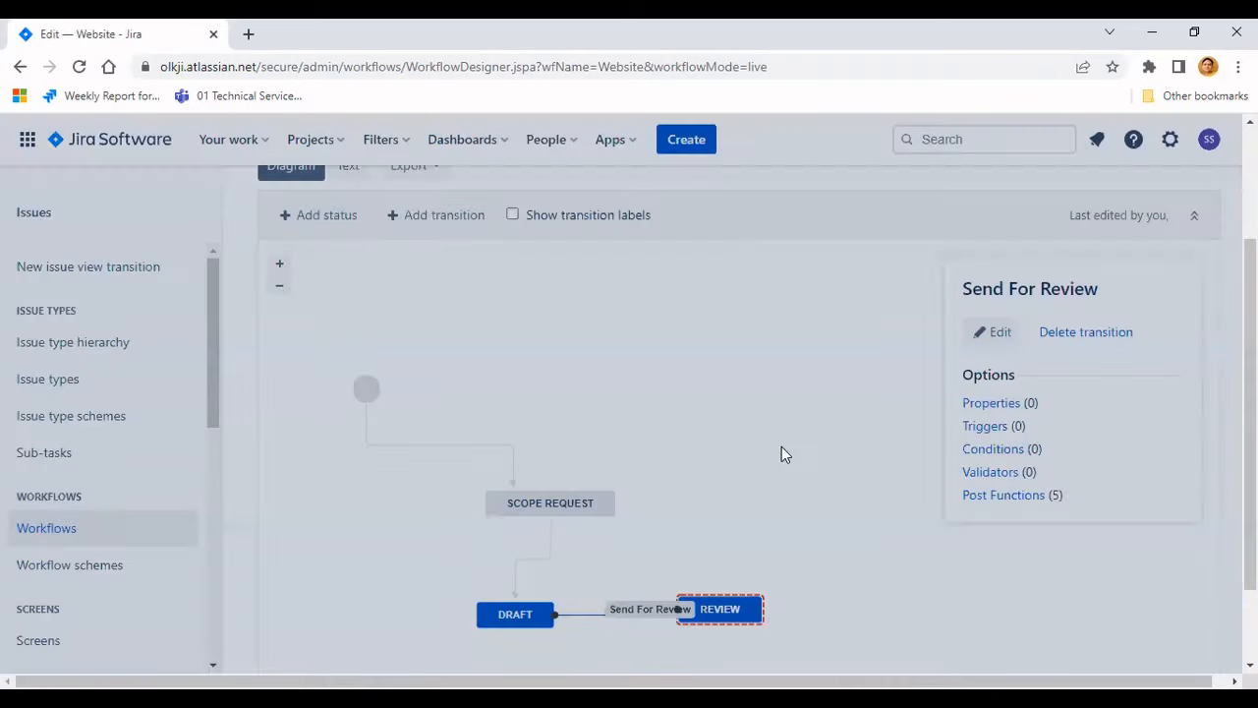
{"action": "scroll", "coordinate": [782, 448], "scroll_direction": "down", "scroll_amount": 1}
{"action": "left_click_drag", "start_coordinate": [734, 506], "coordinate": [765, 511]}
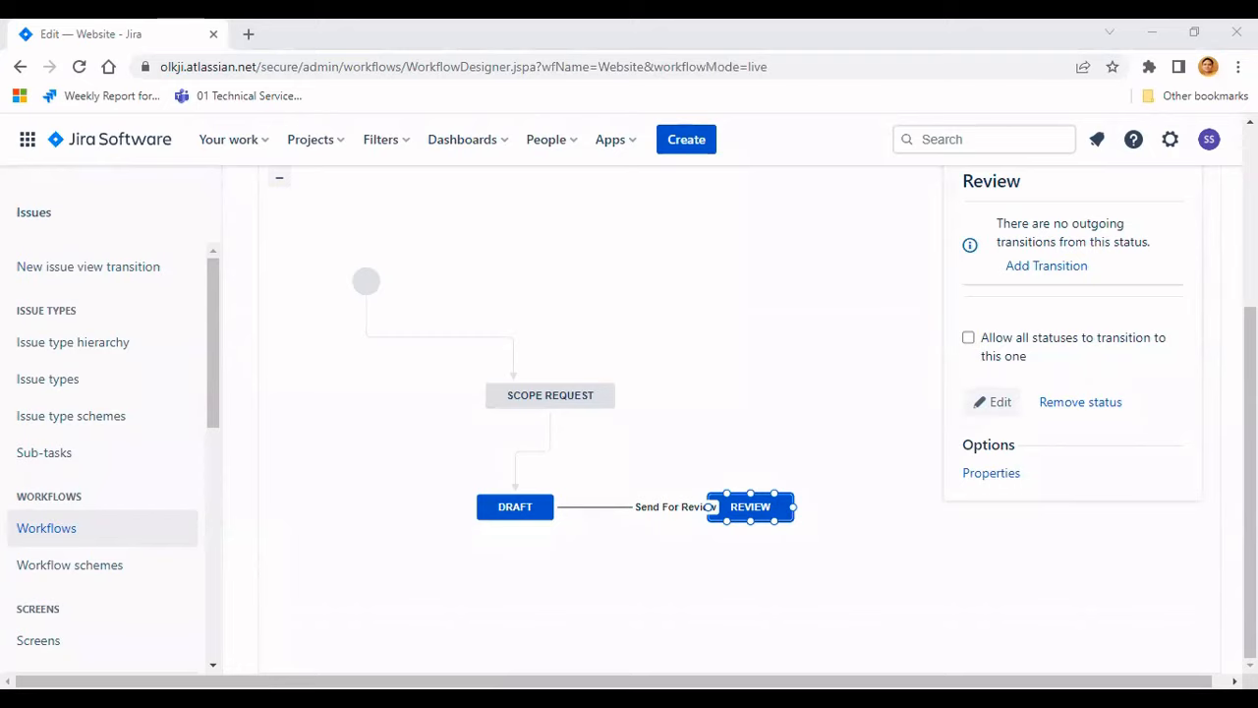
{"action": "left_click", "coordinate": [653, 482]}
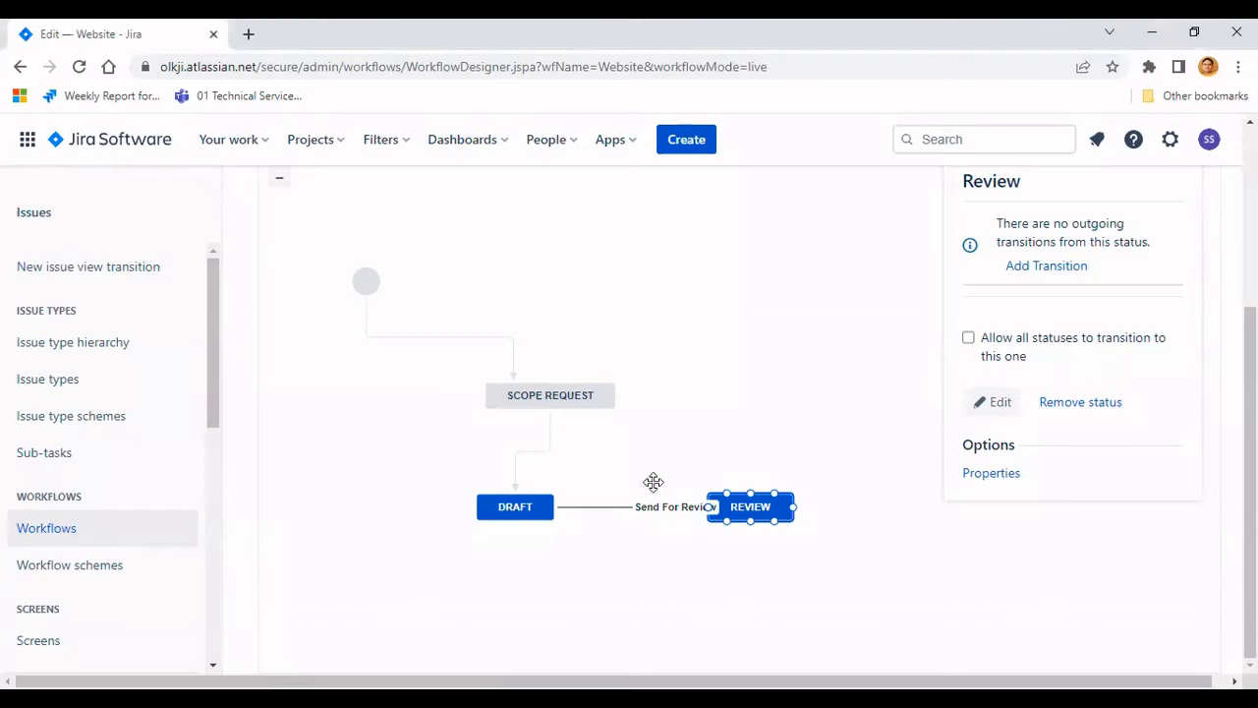
- Add an update draft transition from Review back to Draft
{"action": "scroll", "coordinate": [486, 331], "scroll_direction": "up", "scroll_amount": 1}
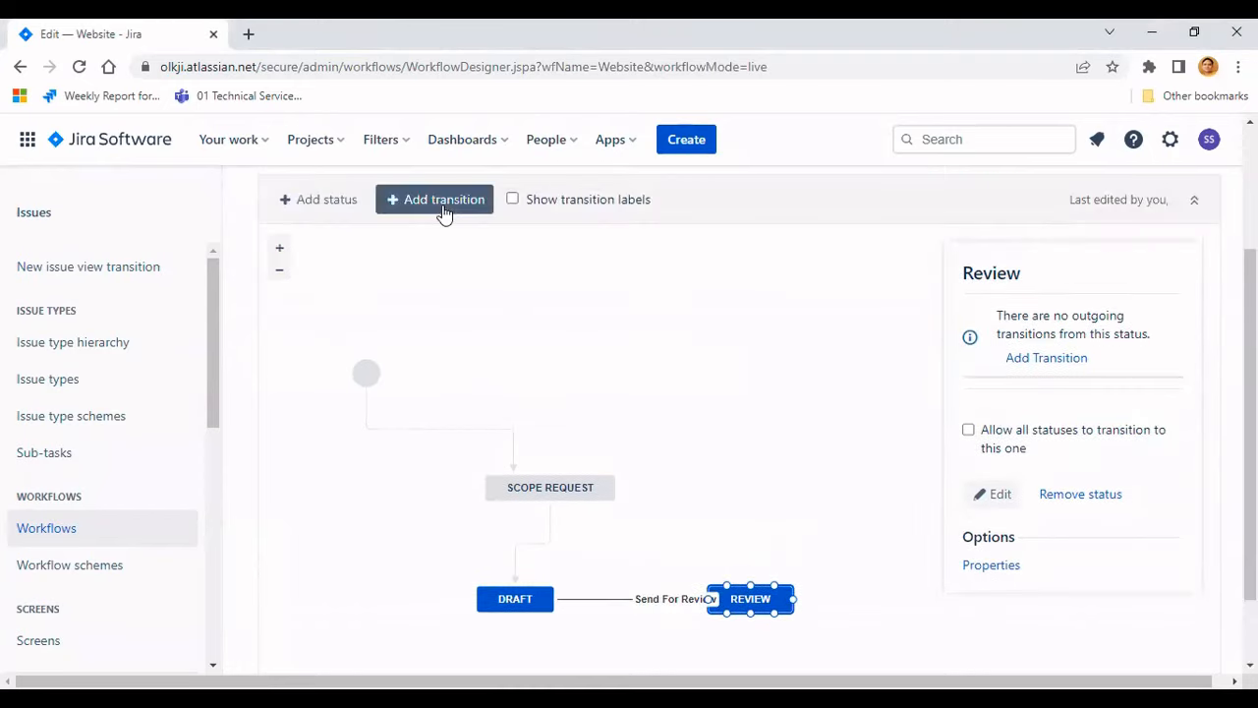
{"action": "left_click", "coordinate": [442, 201]}
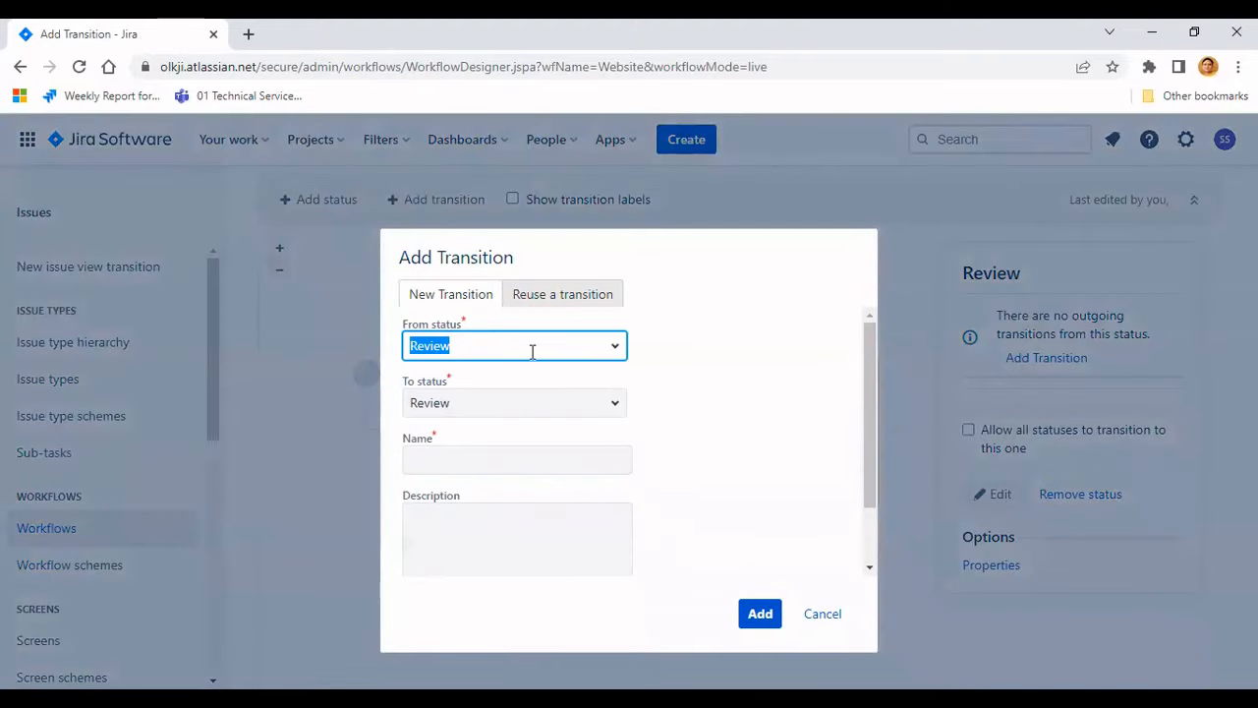
{"action": "left_click", "coordinate": [612, 404]}
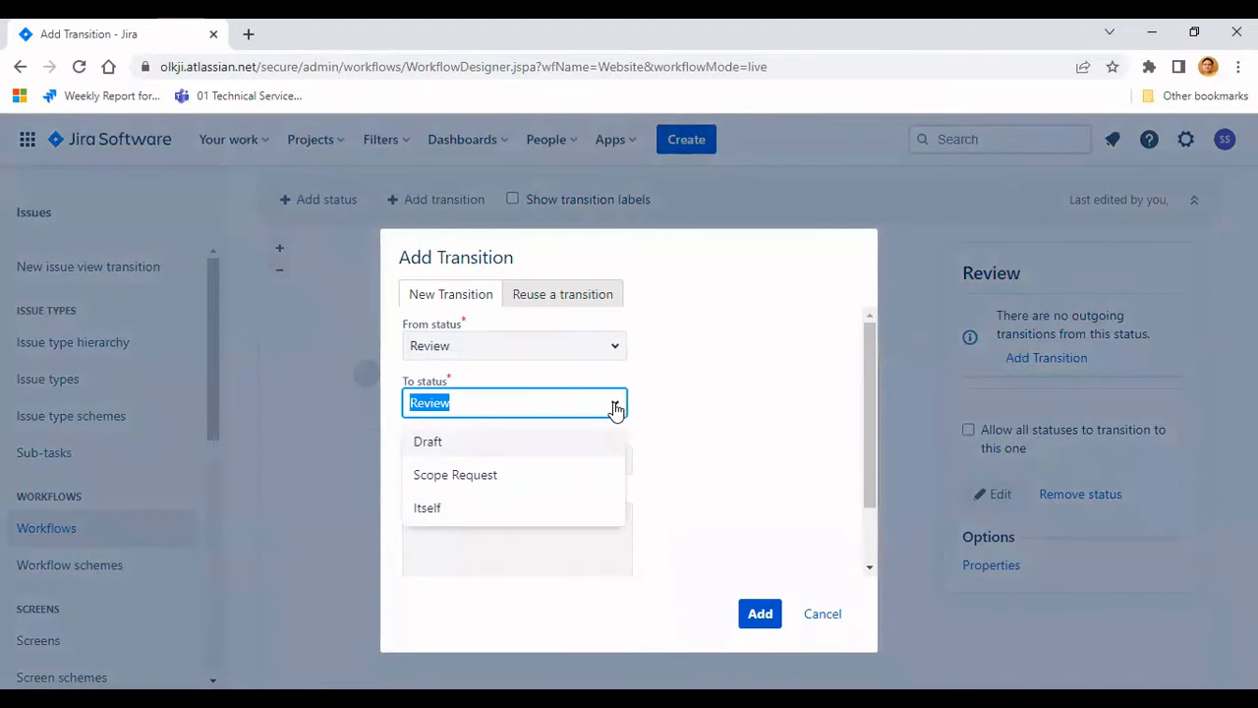
{"action": "left_click", "coordinate": [462, 447]}
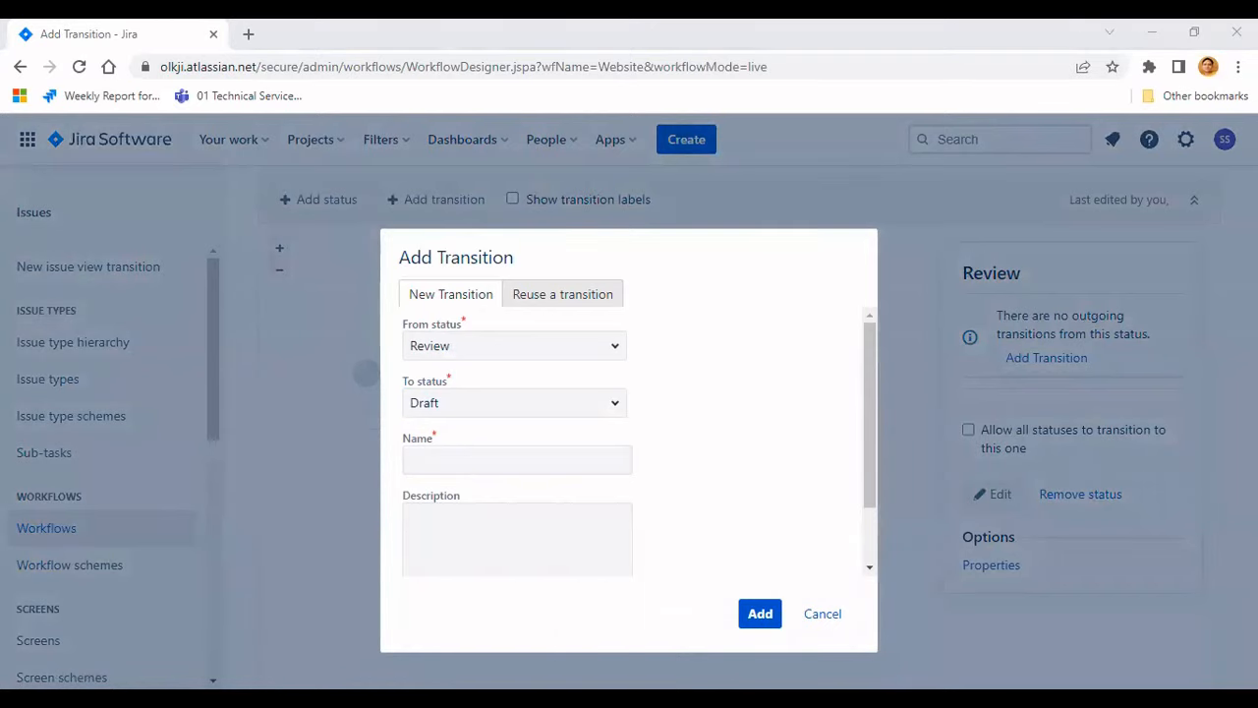
{"action": "left_click", "coordinate": [548, 455]}
{"action": "type", "text": "update draft"}
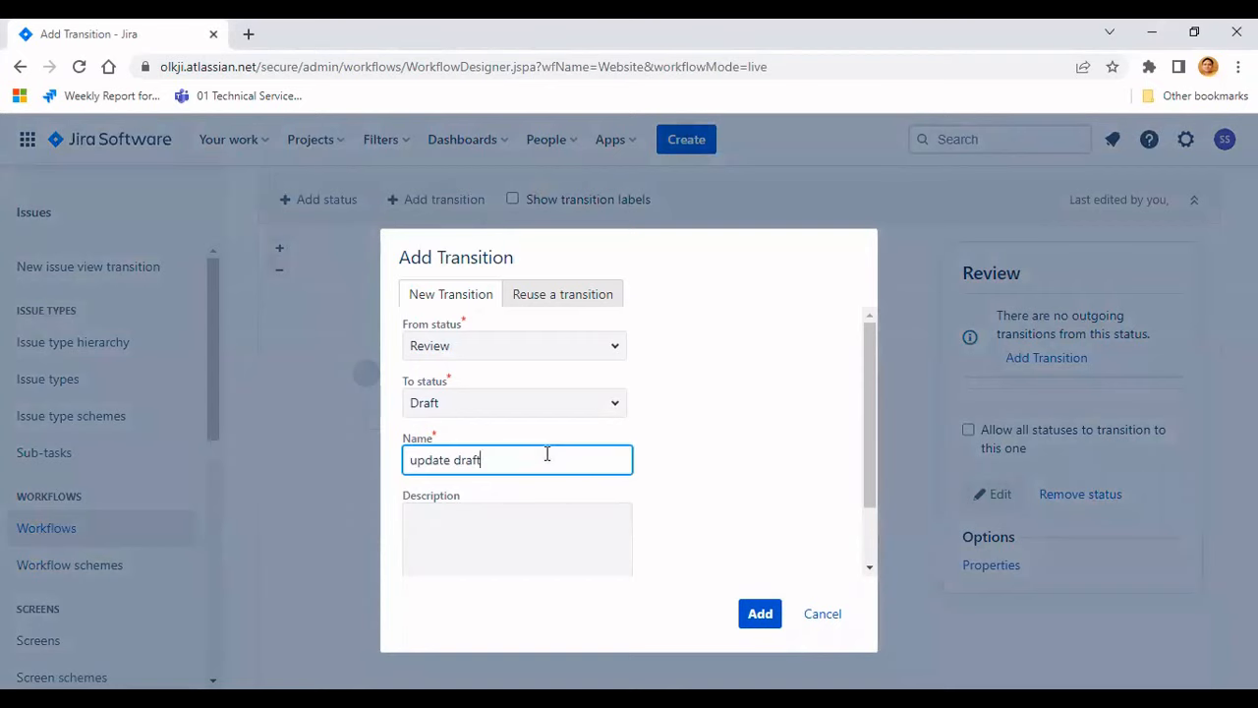
{"action": "key", "text": "Return"}
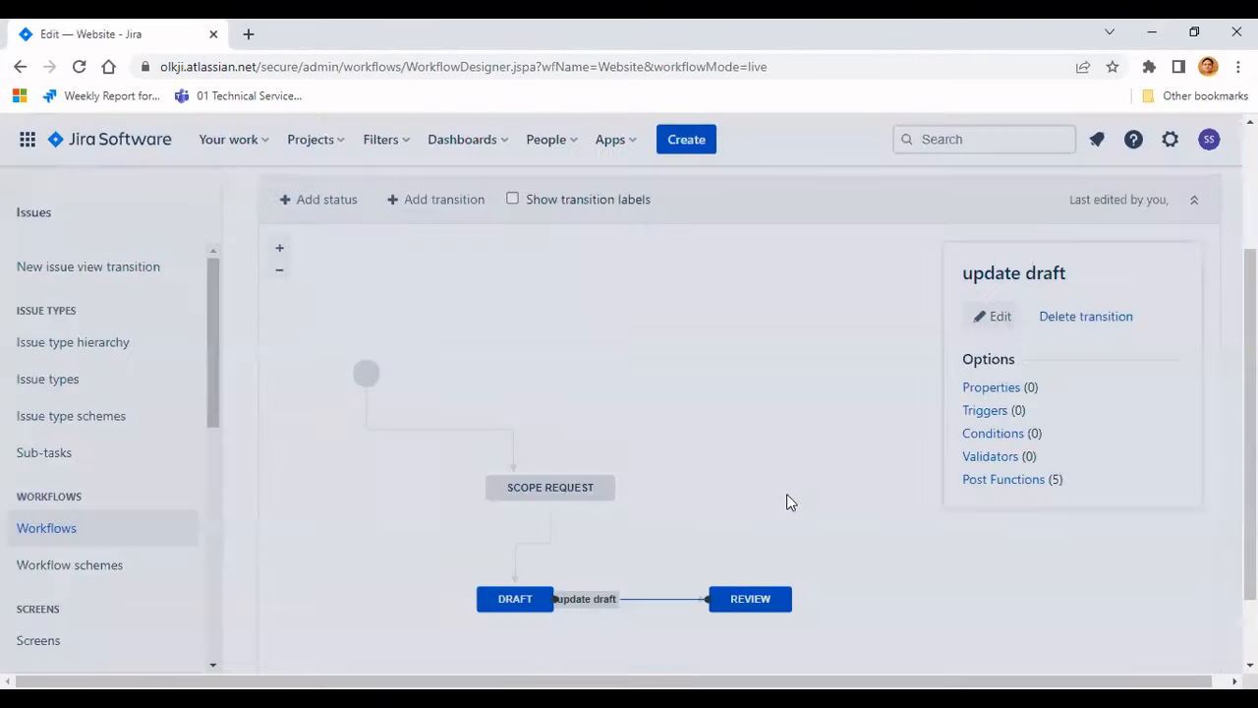
- Move the Review status slightly lower than Draft in the diagram
{"action": "scroll", "coordinate": [786, 502], "scroll_direction": "down", "scroll_amount": 1}
{"action": "left_click_drag", "start_coordinate": [742, 513], "coordinate": [730, 534]}
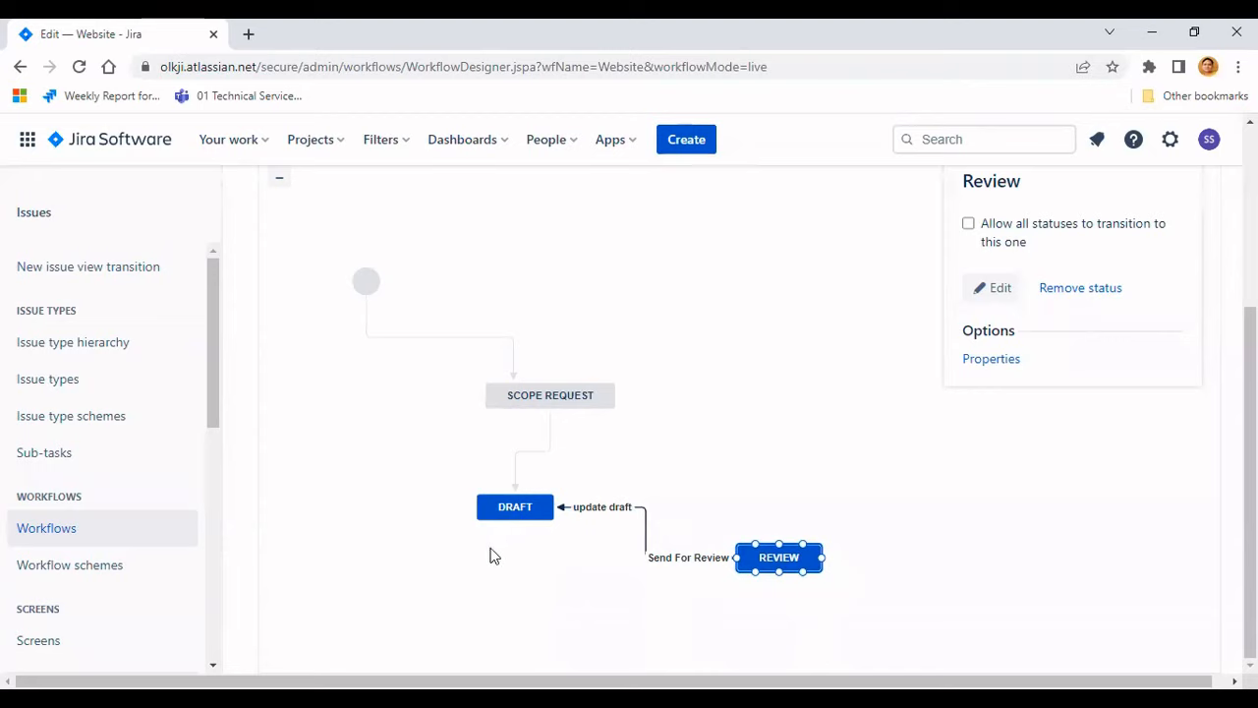
{"action": "left_click_drag", "start_coordinate": [489, 549], "coordinate": [444, 410]}
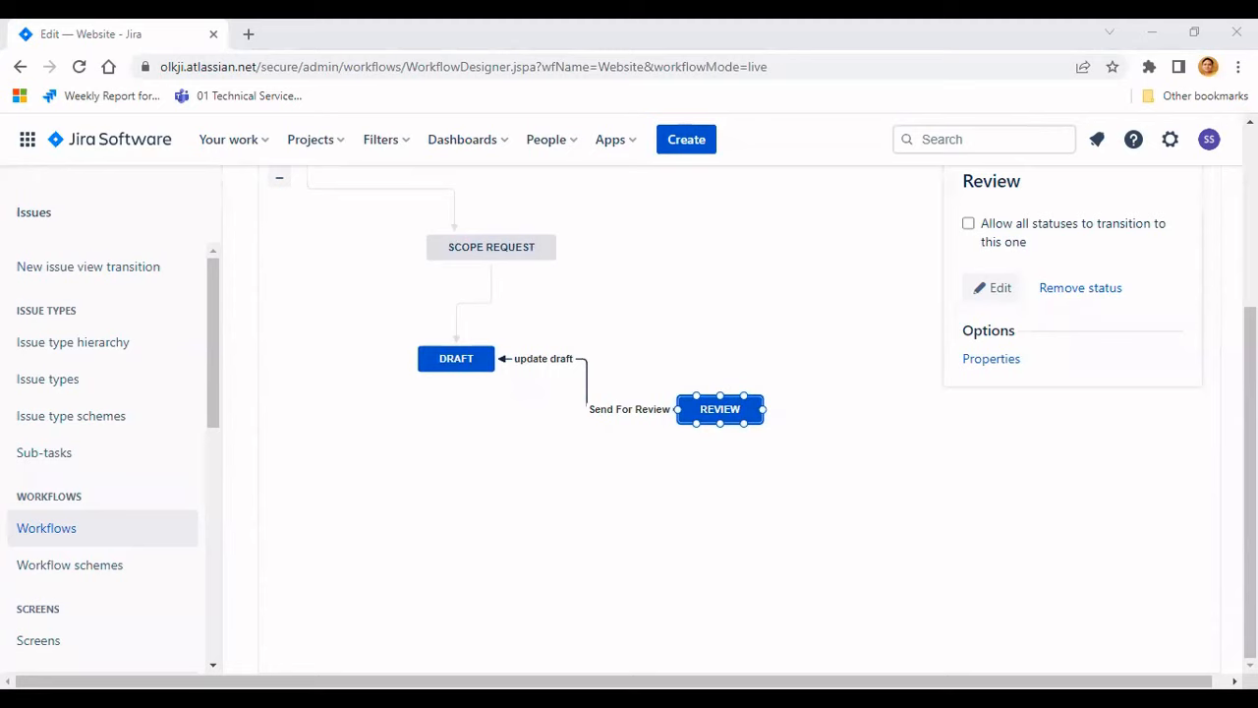
- Create a new status named Published with the Done category
{"action": "scroll", "coordinate": [344, 327], "scroll_direction": "up", "scroll_amount": 2}
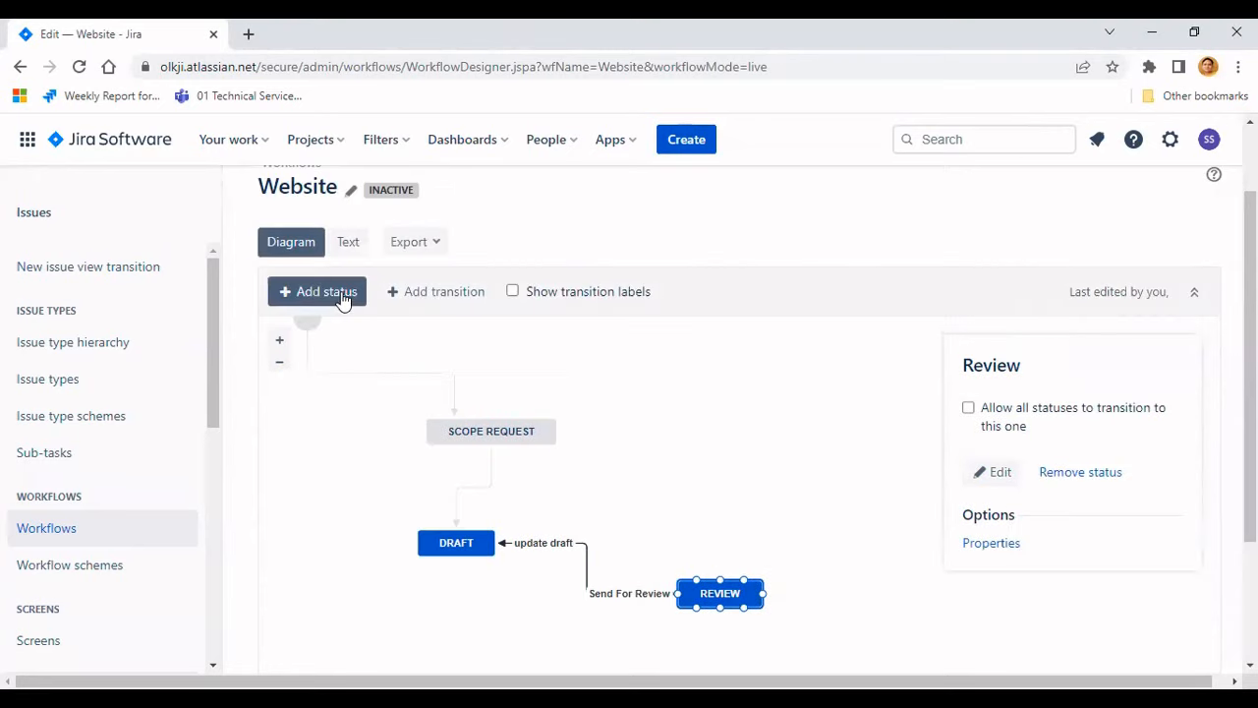
{"action": "left_click", "coordinate": [343, 295]}
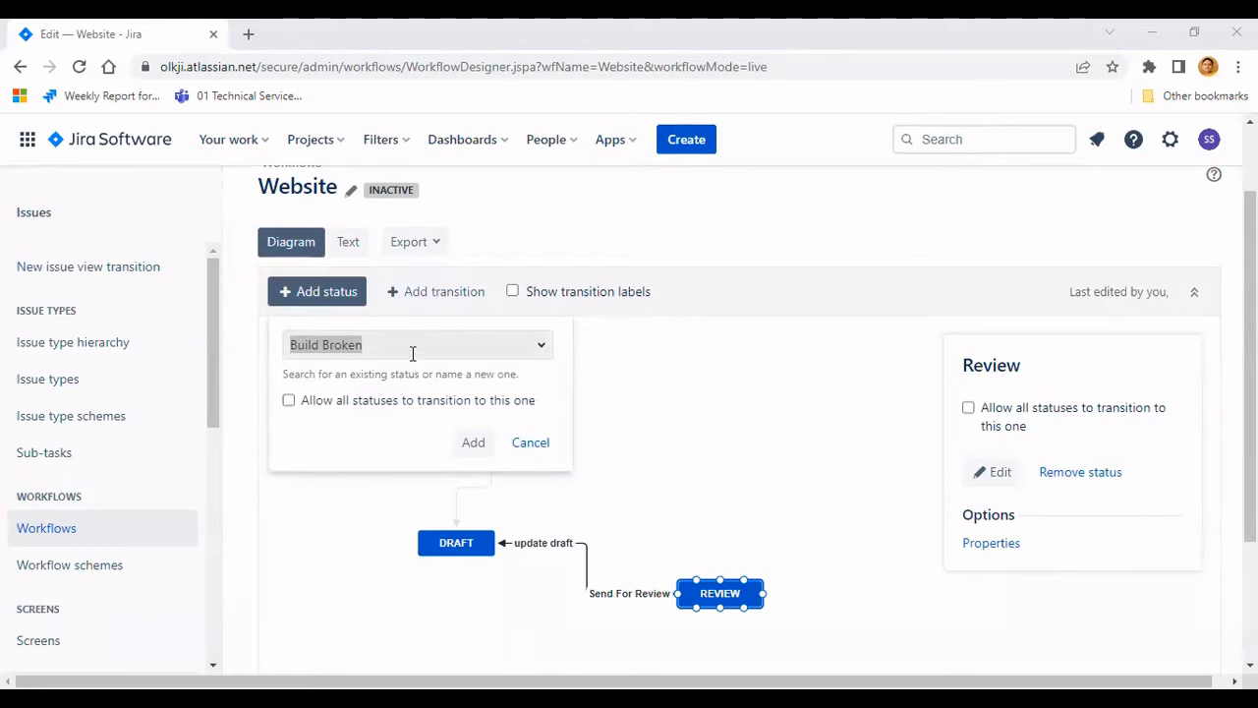
{"action": "left_click", "coordinate": [289, 345]}
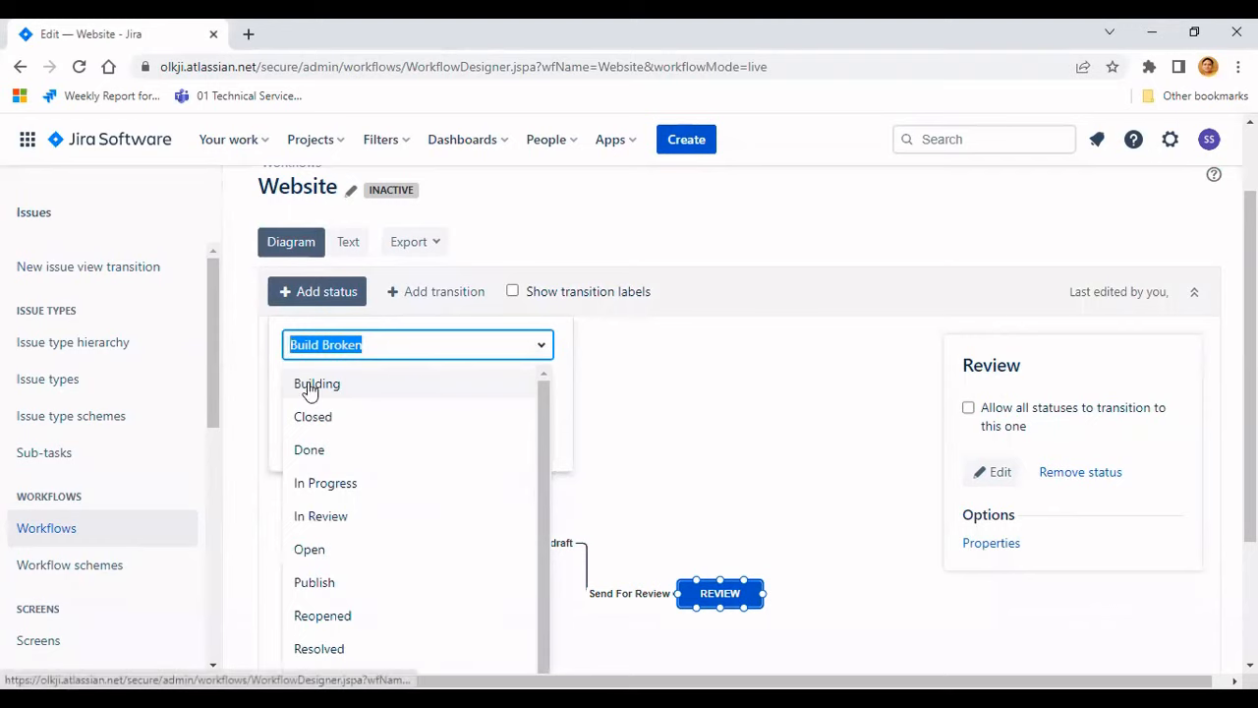
{"action": "type", "text": "Published"}
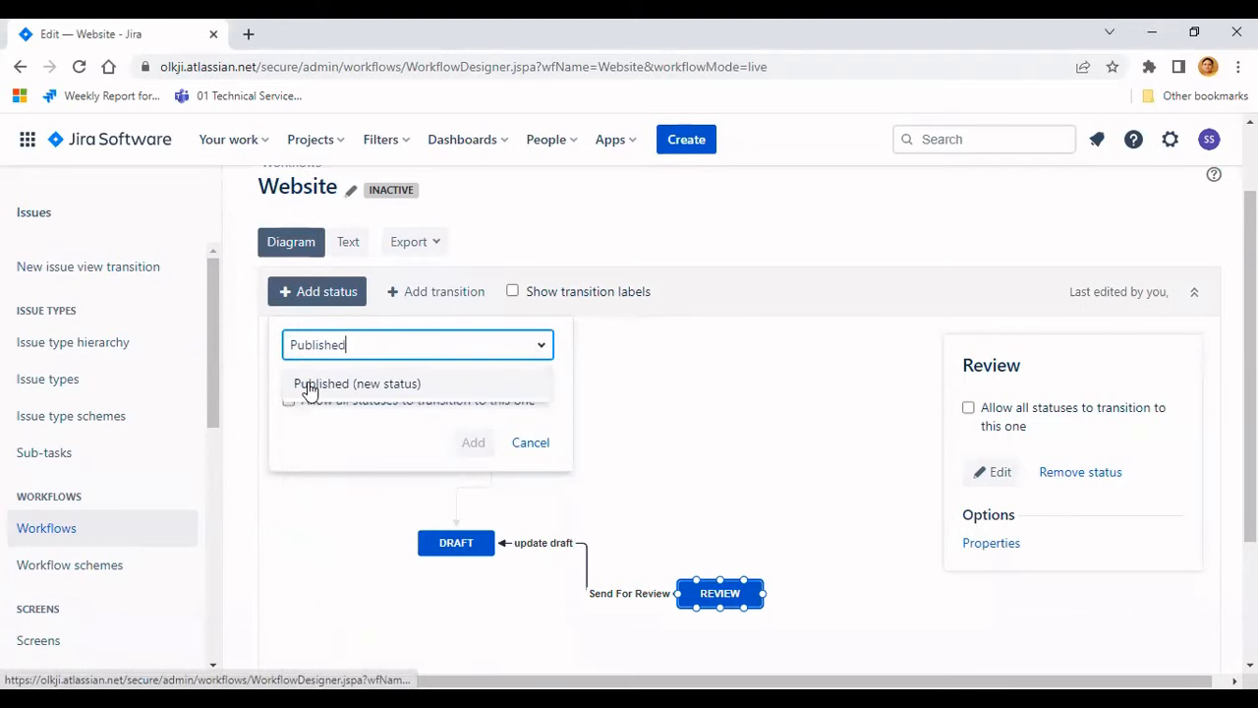
{"action": "left_click", "coordinate": [338, 385]}
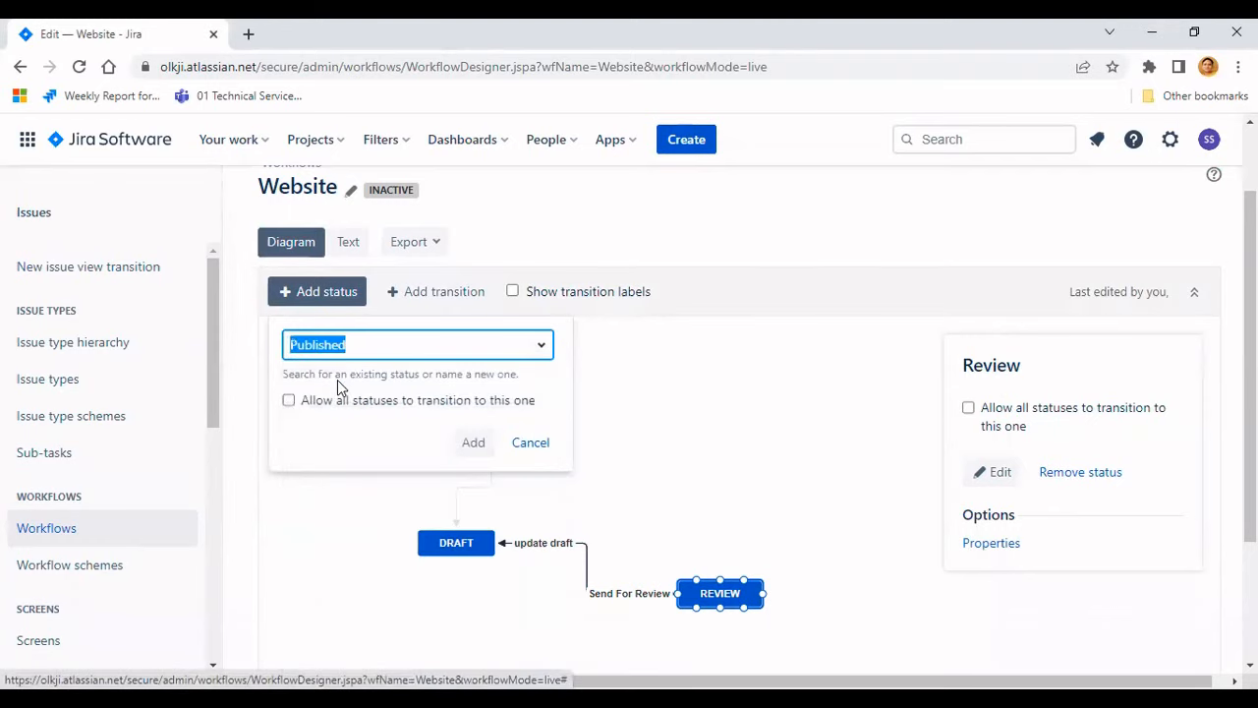
{"action": "left_click", "coordinate": [473, 442]}
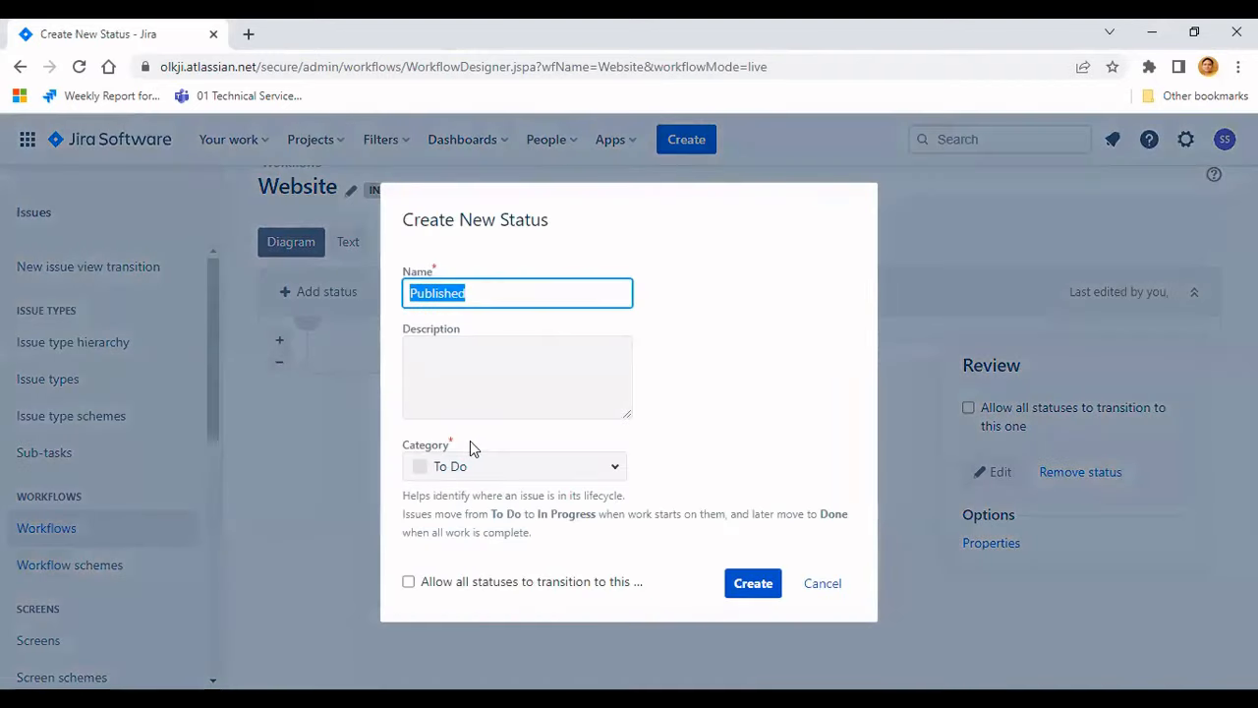
{"action": "left_click", "coordinate": [616, 467]}
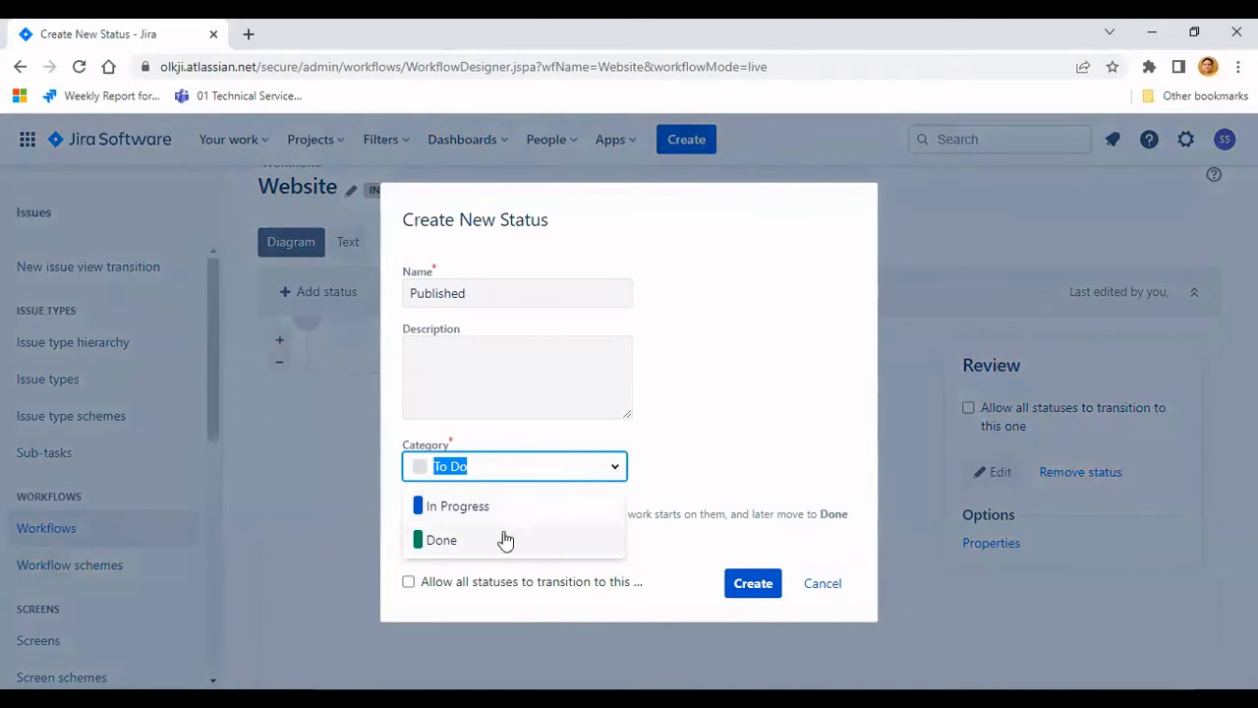
{"action": "left_click", "coordinate": [452, 542]}
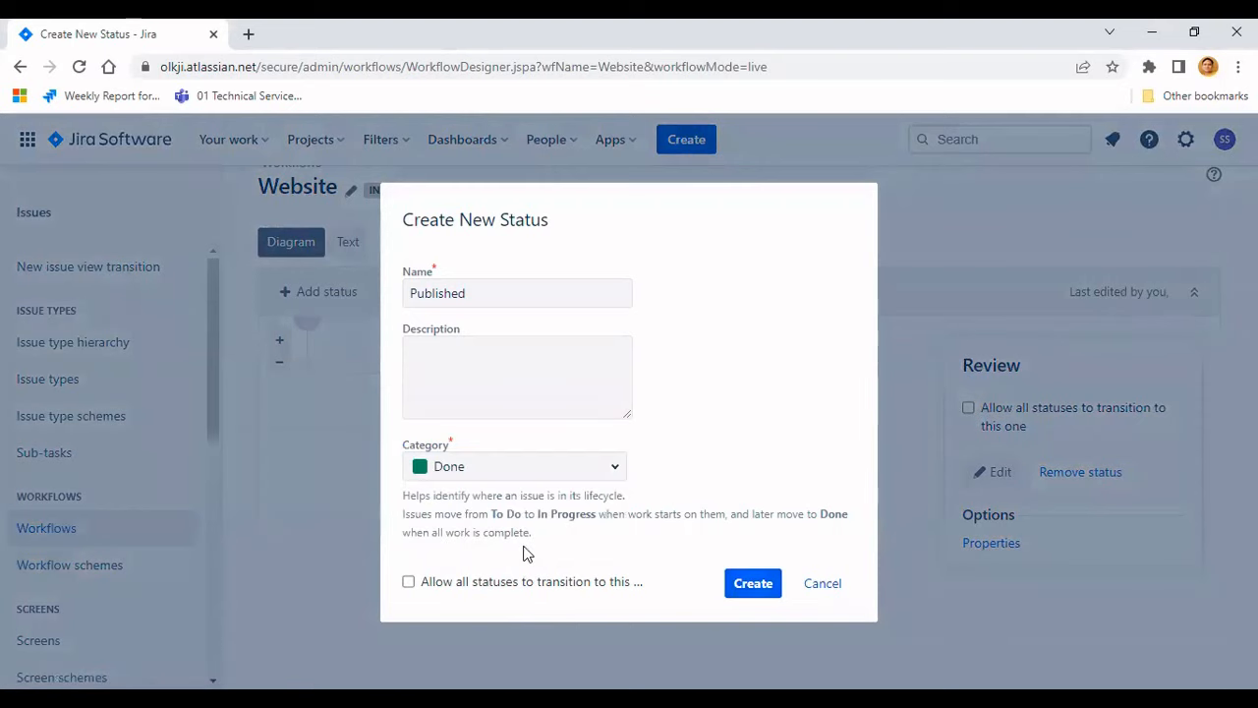
{"action": "key", "text": "Return"}
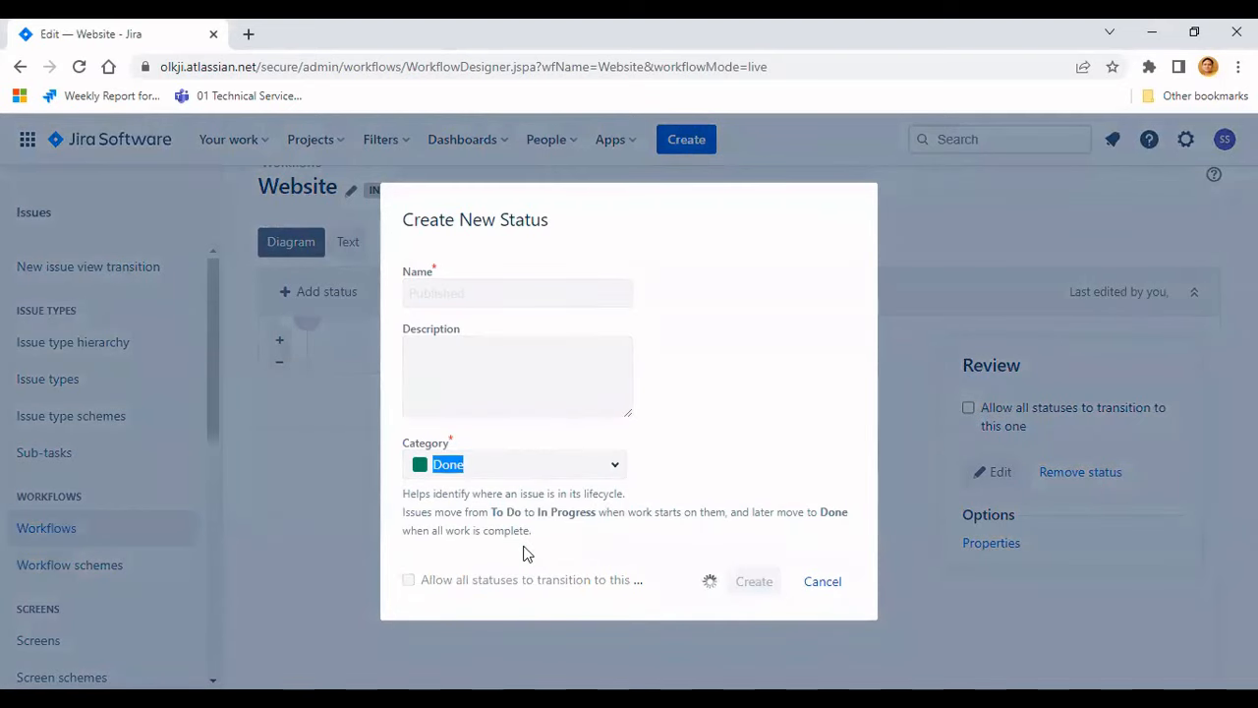
- Place the Published status below Draft in the diagram
{"action": "scroll", "coordinate": [772, 516], "scroll_direction": "down", "scroll_amount": 1}
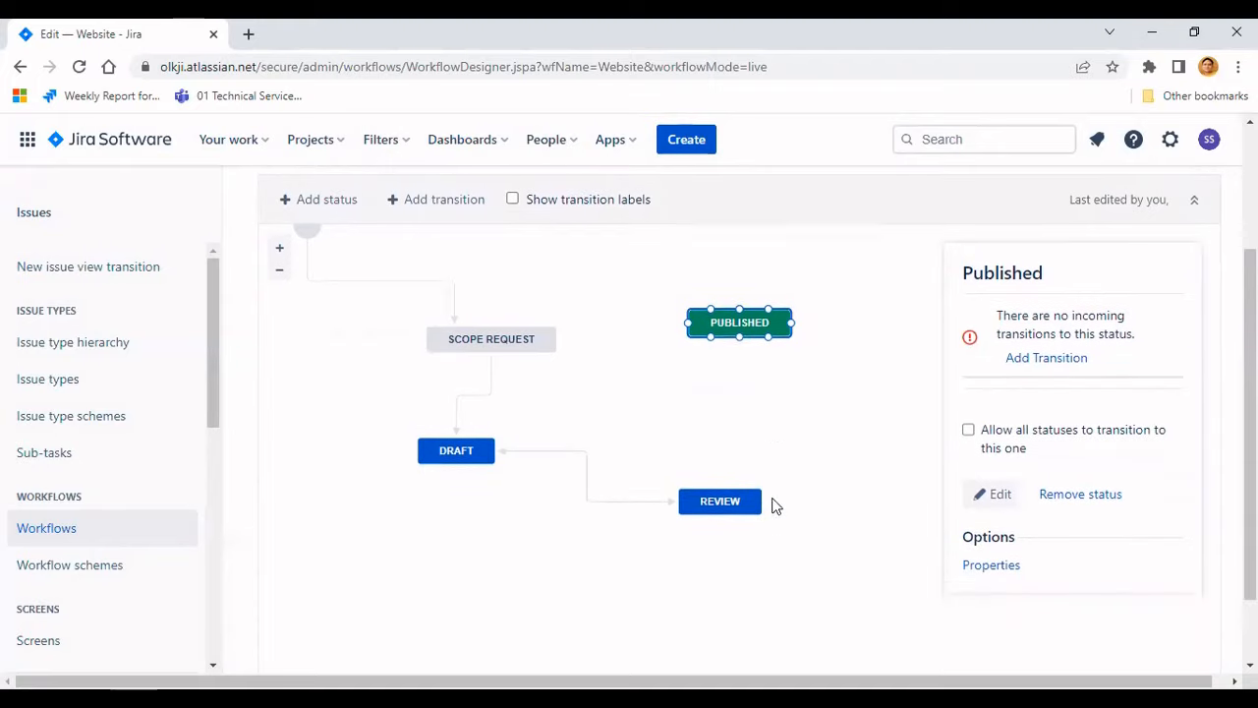
{"action": "left_click_drag", "start_coordinate": [740, 324], "coordinate": [828, 442]}
{"action": "left_click_drag", "start_coordinate": [780, 510], "coordinate": [408, 550]}
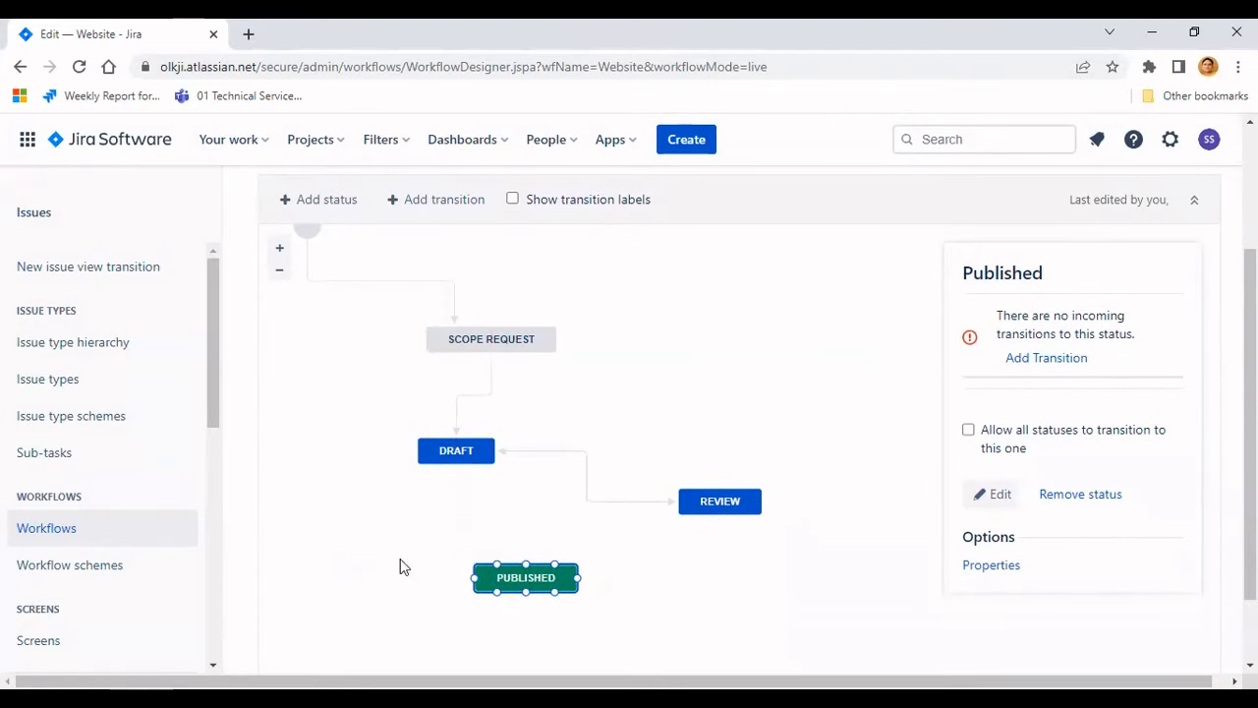
{"action": "scroll", "coordinate": [400, 550], "scroll_direction": "down", "scroll_amount": 1}
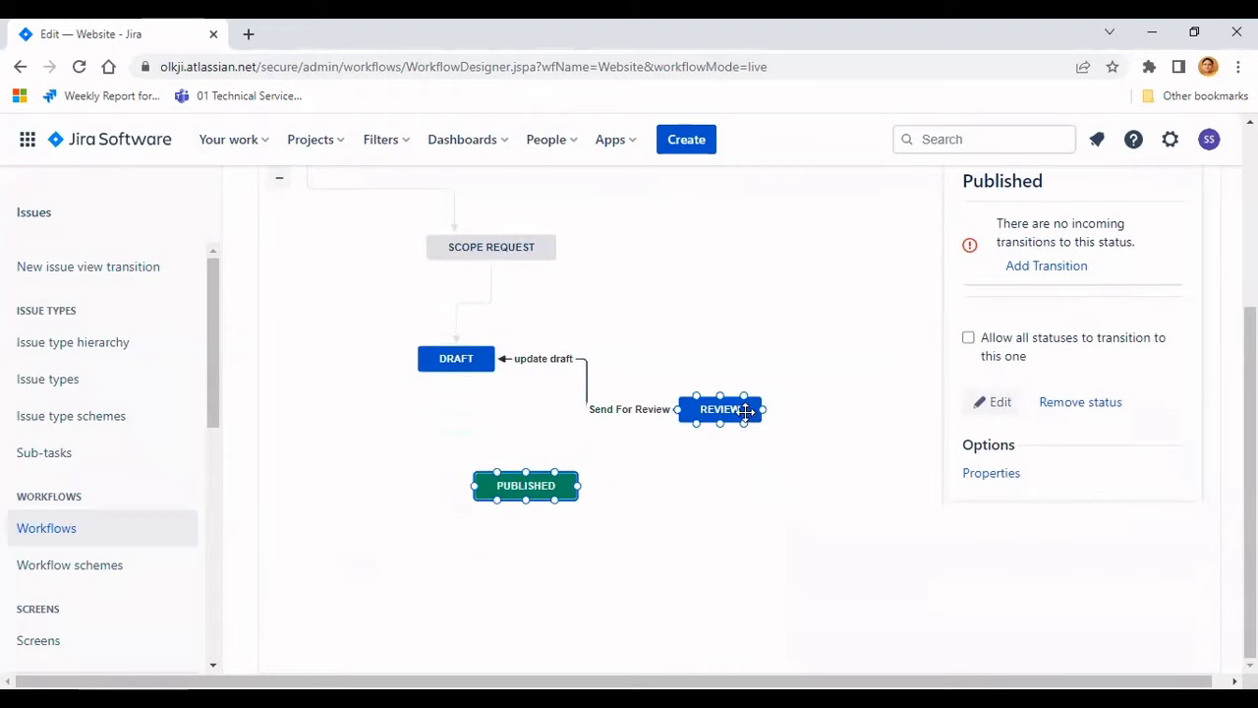
- Add a Publish to web transition from Review to Published, then shift Published slightly lower and right
{"action": "left_click", "coordinate": [705, 411]}
{"action": "scroll", "coordinate": [467, 426], "scroll_direction": "up", "scroll_amount": 1}
{"action": "left_click", "coordinate": [436, 200]}
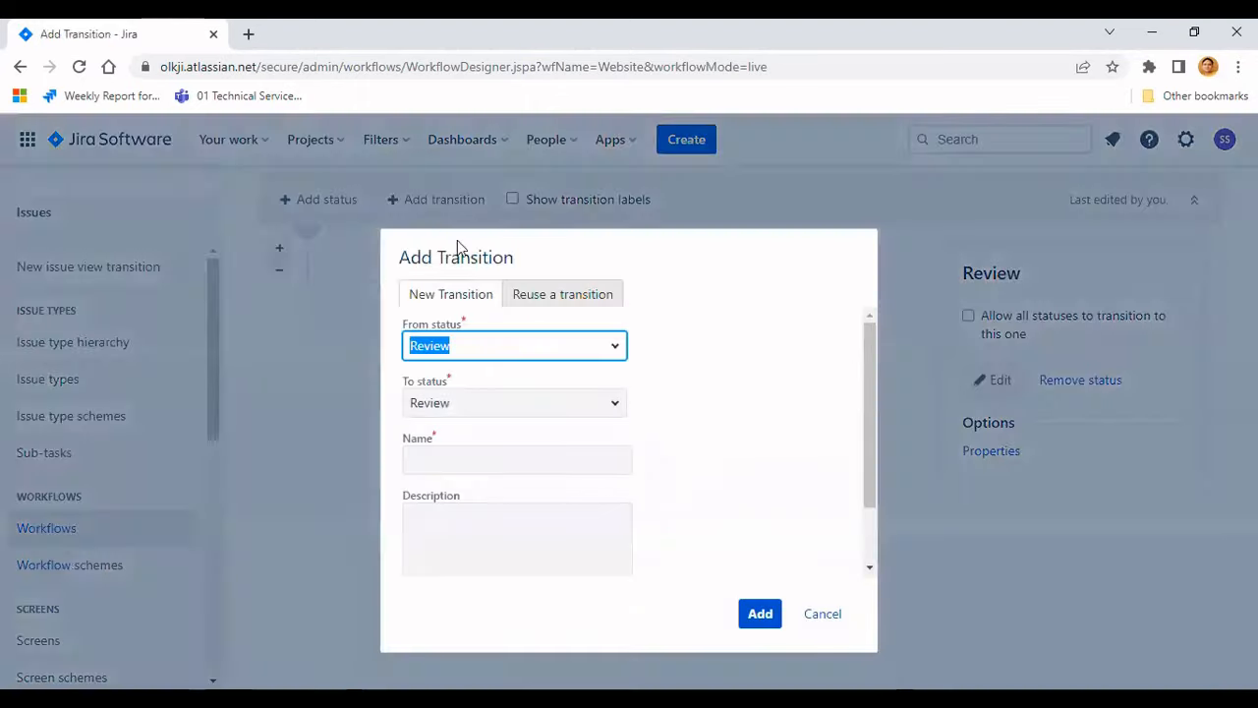
{"action": "left_click", "coordinate": [615, 405]}
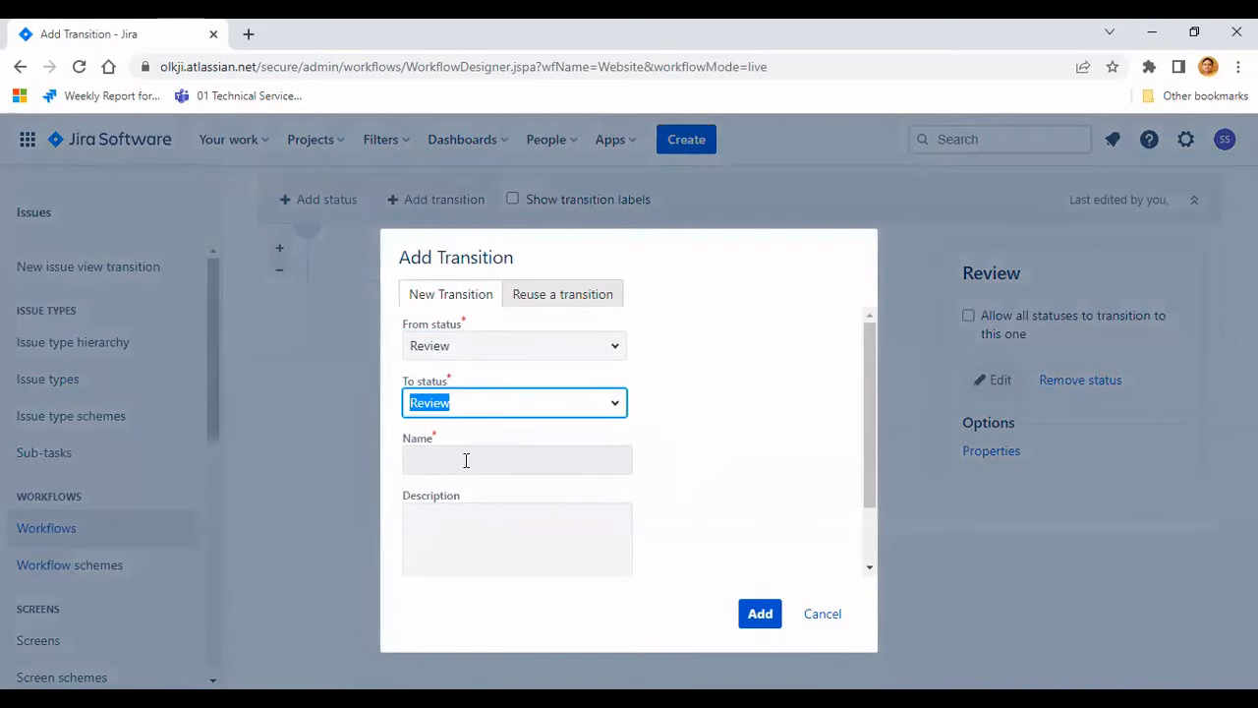
{"action": "left_click", "coordinate": [619, 405]}
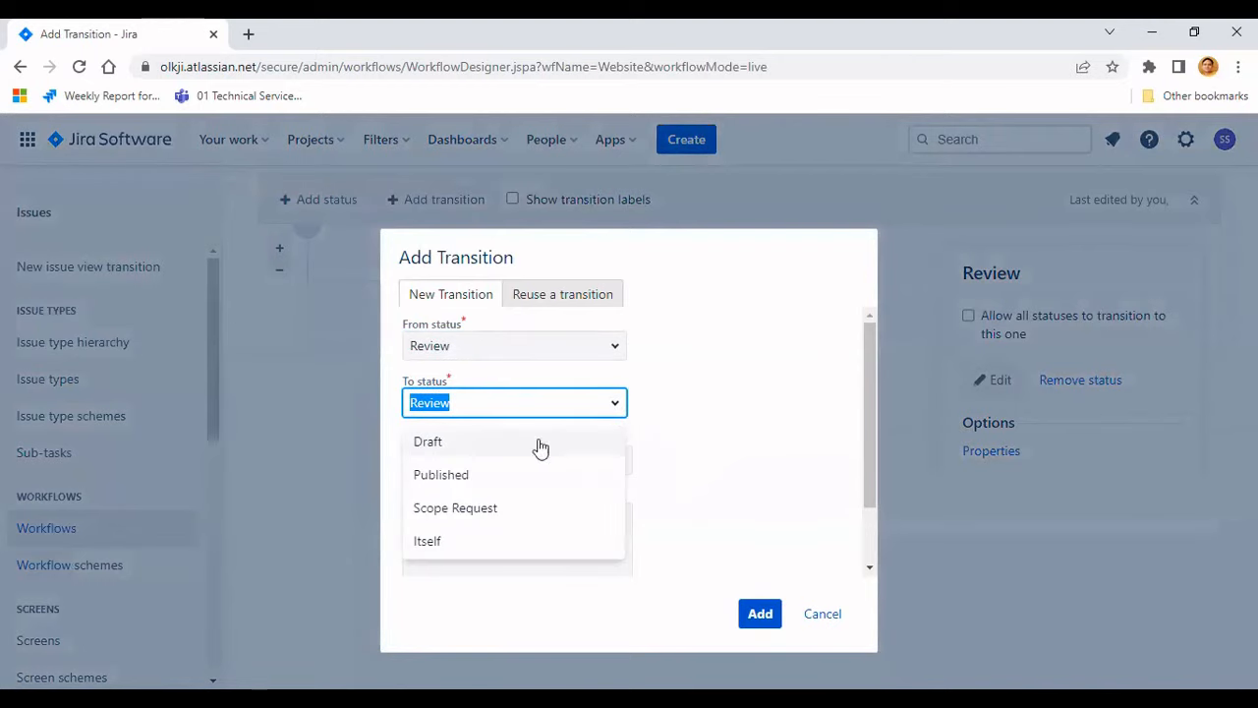
{"action": "left_click", "coordinate": [443, 475]}
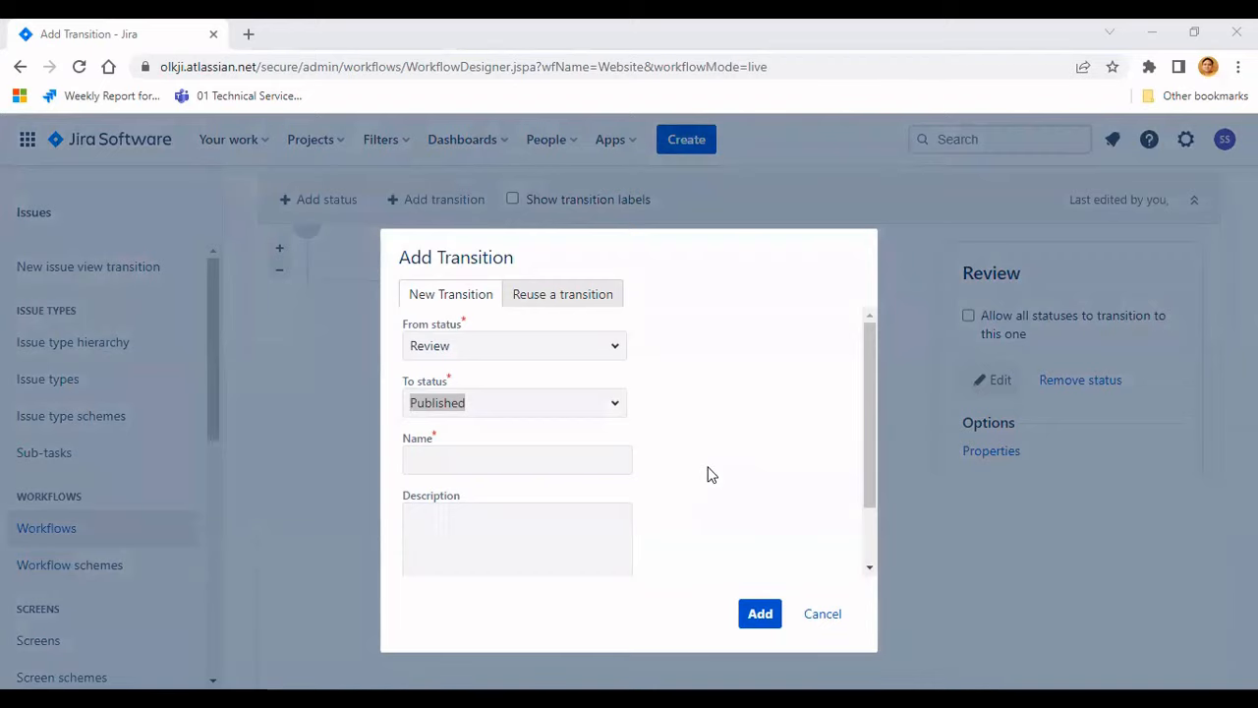
{"action": "left_click", "coordinate": [451, 457]}
{"action": "type", "text": "Publish to web"}
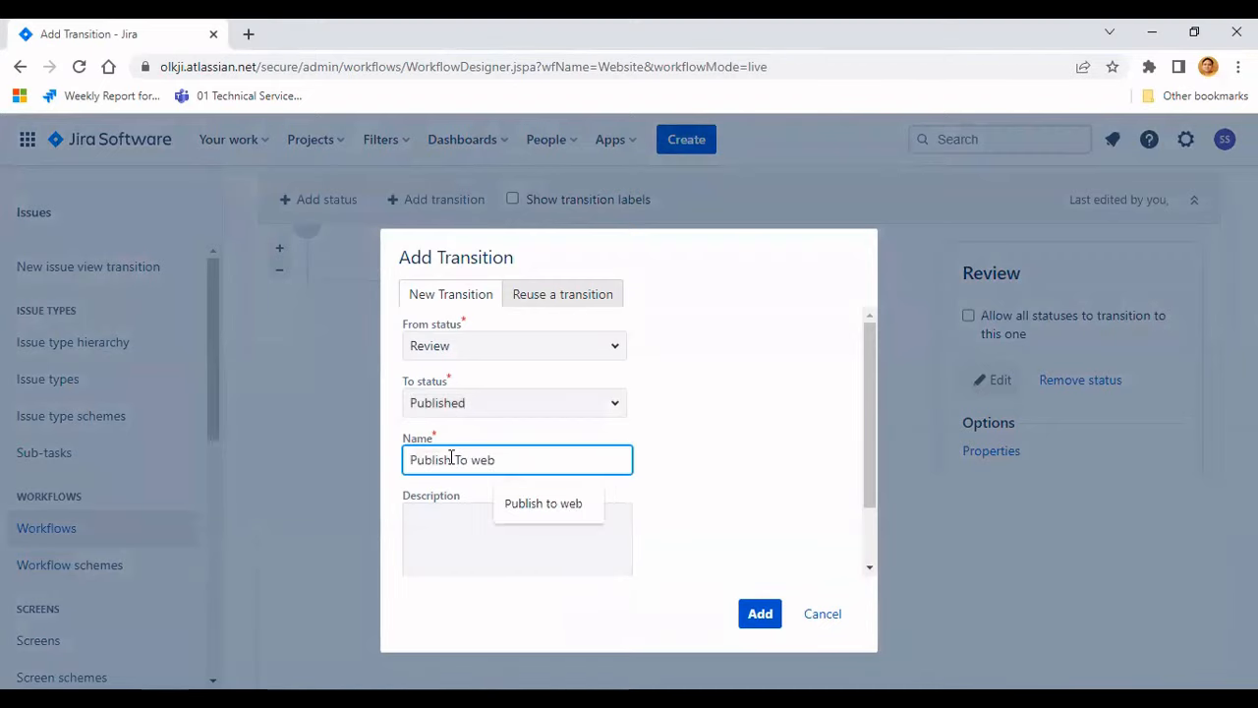
{"action": "left_click", "coordinate": [563, 504]}
{"action": "key", "text": "Return"}
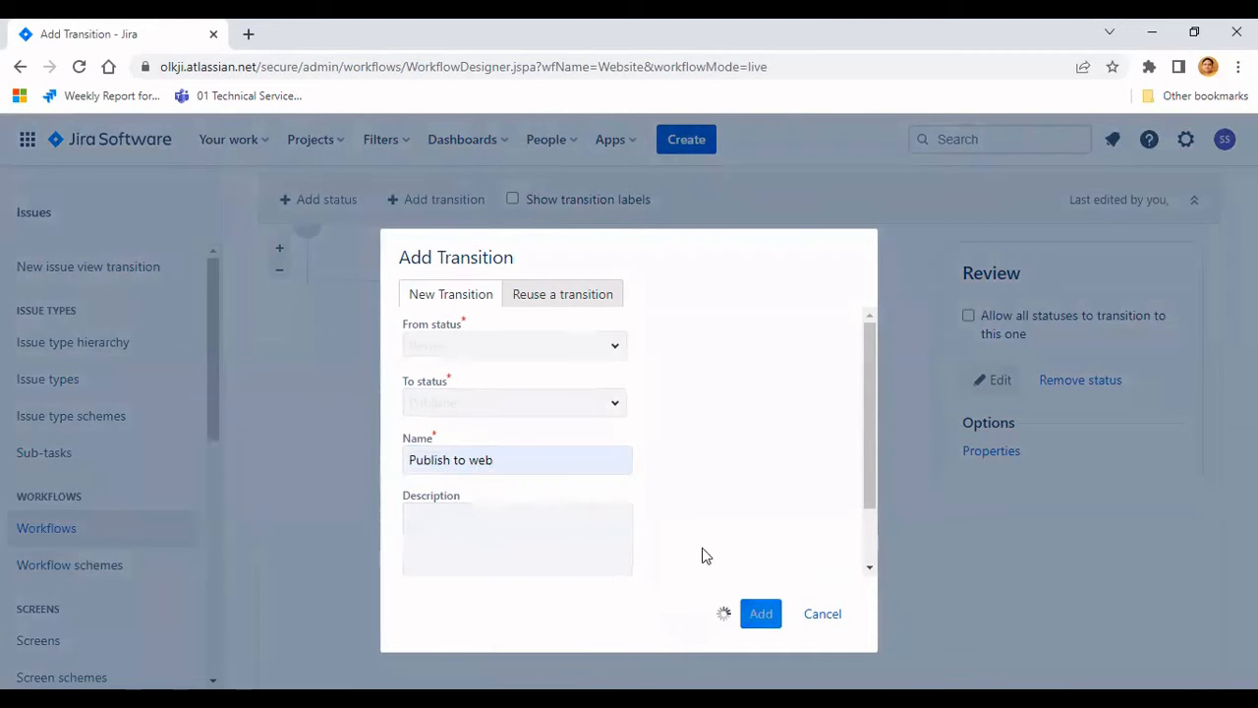
{"action": "scroll", "coordinate": [702, 554], "scroll_direction": "down", "scroll_amount": 1}
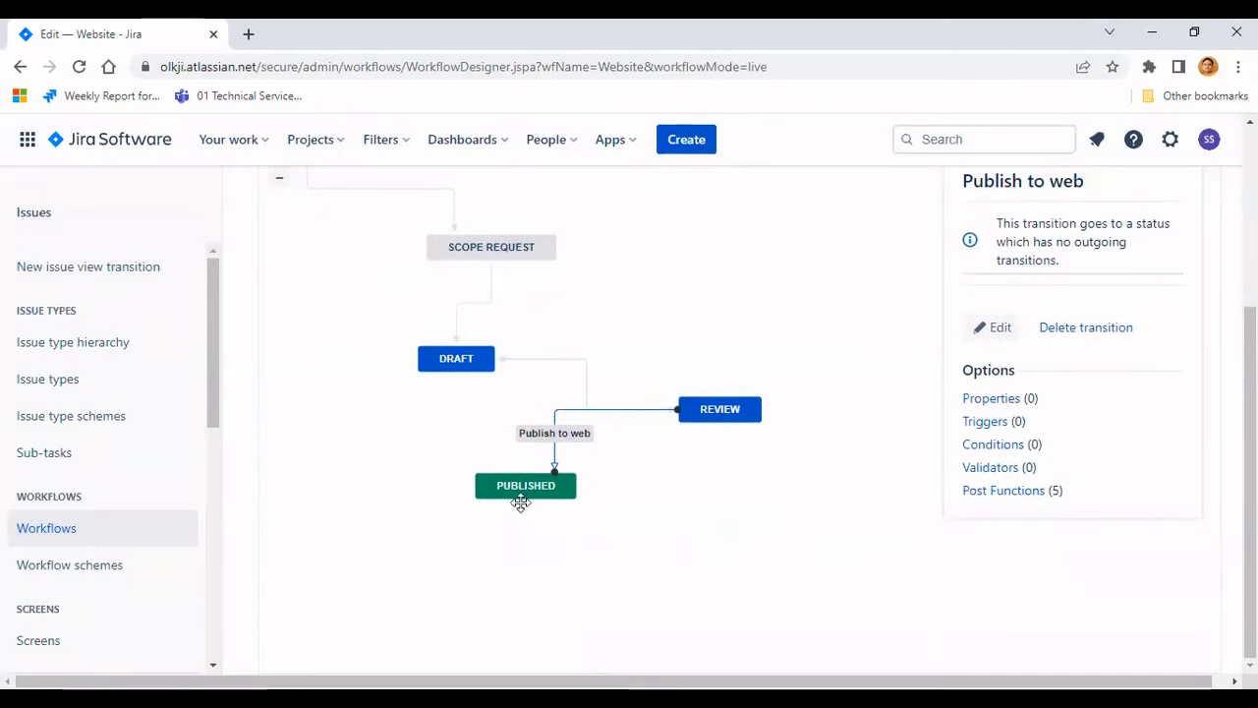
{"action": "left_click_drag", "start_coordinate": [519, 497], "coordinate": [546, 518]}
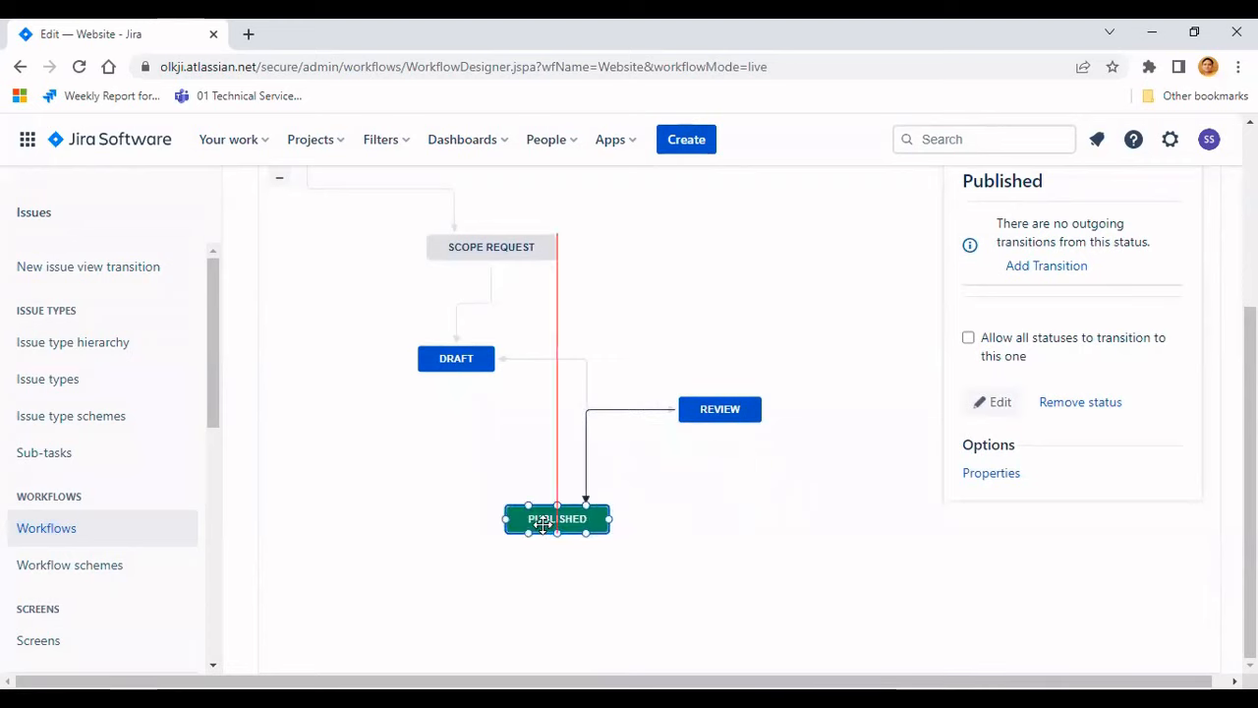
- Move the Published status to the right so it sits directly below Review in the diagram
{"action": "scroll", "coordinate": [658, 546], "scroll_direction": "up", "scroll_amount": 1}
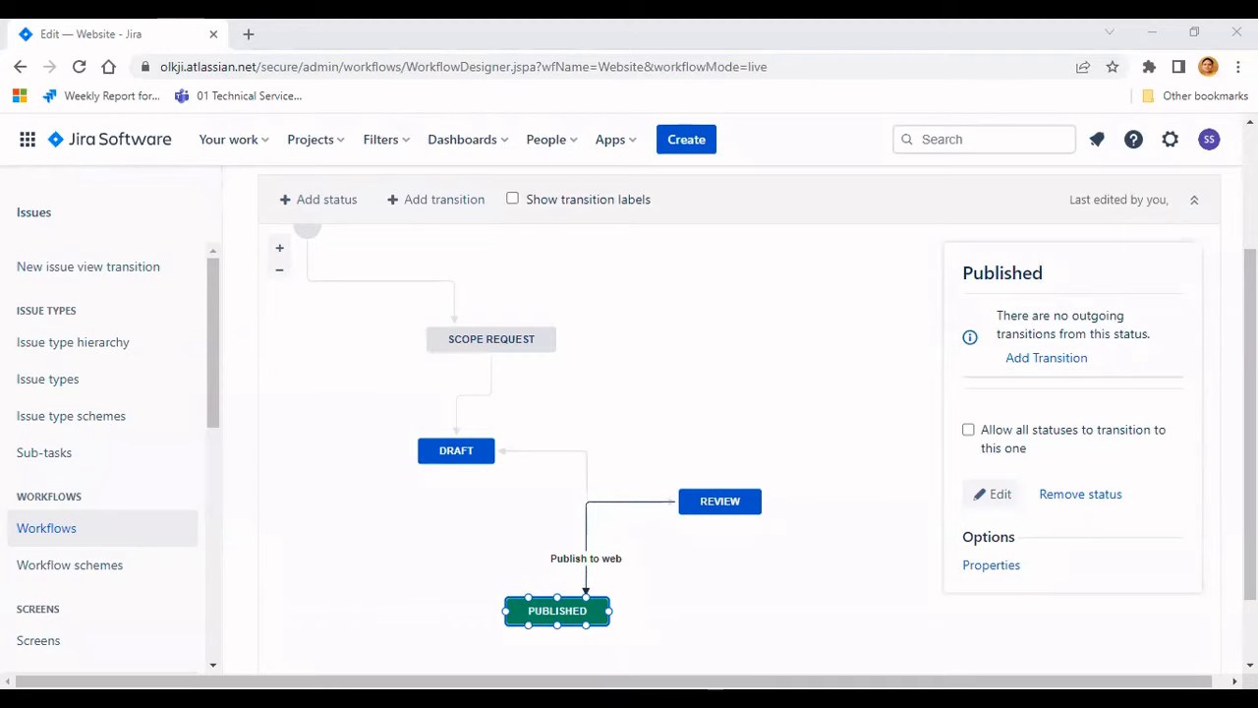
{"action": "left_click", "coordinate": [822, 443]}
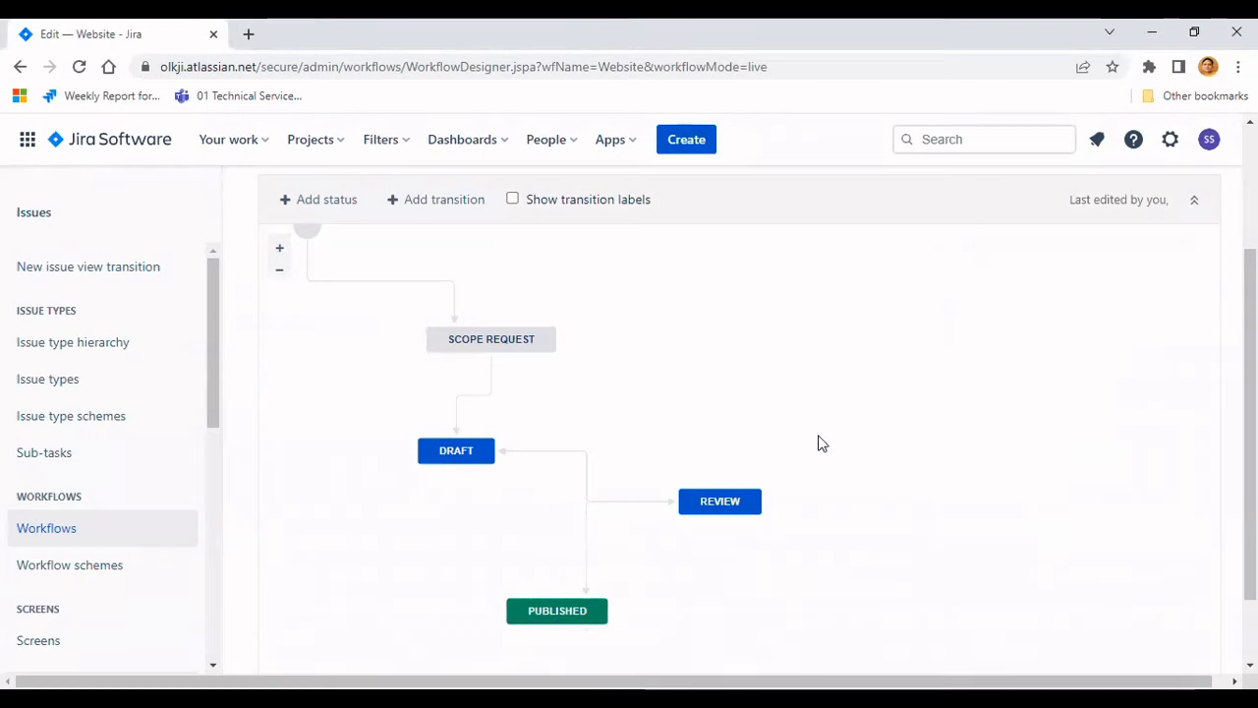
{"action": "scroll", "coordinate": [824, 443], "scroll_direction": "up", "scroll_amount": 1}
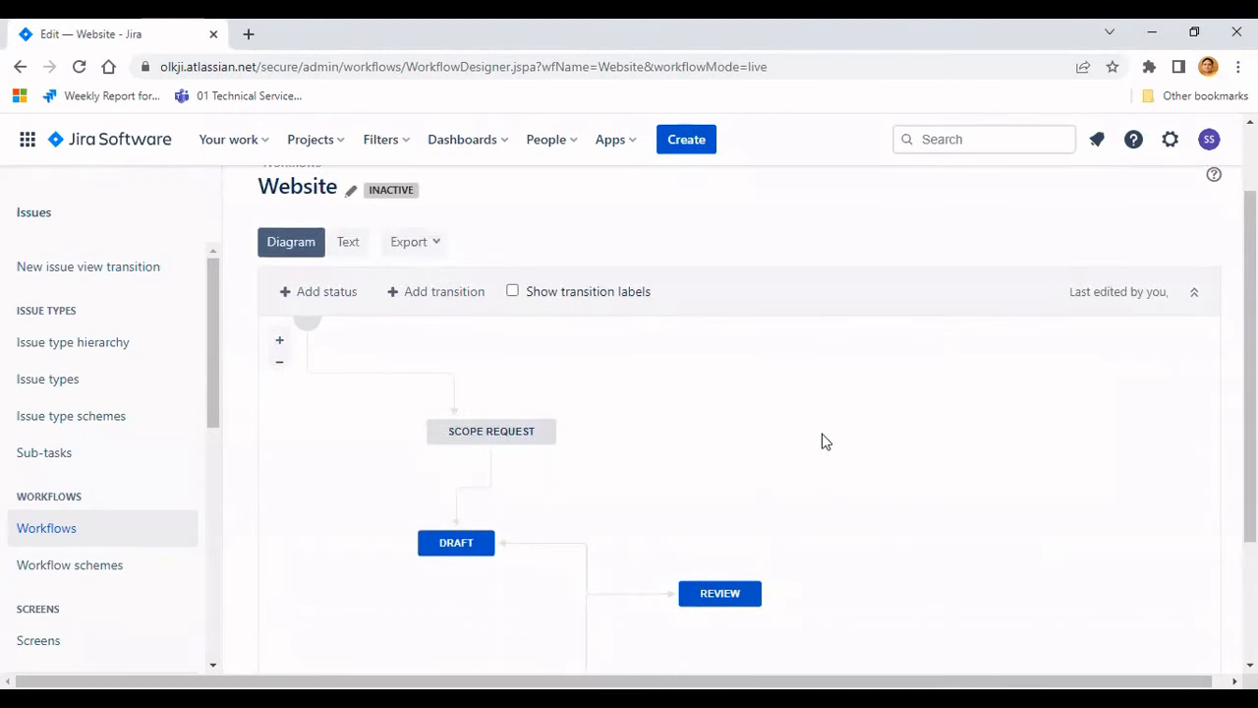
{"action": "scroll", "coordinate": [823, 442], "scroll_direction": "up", "scroll_amount": 1}
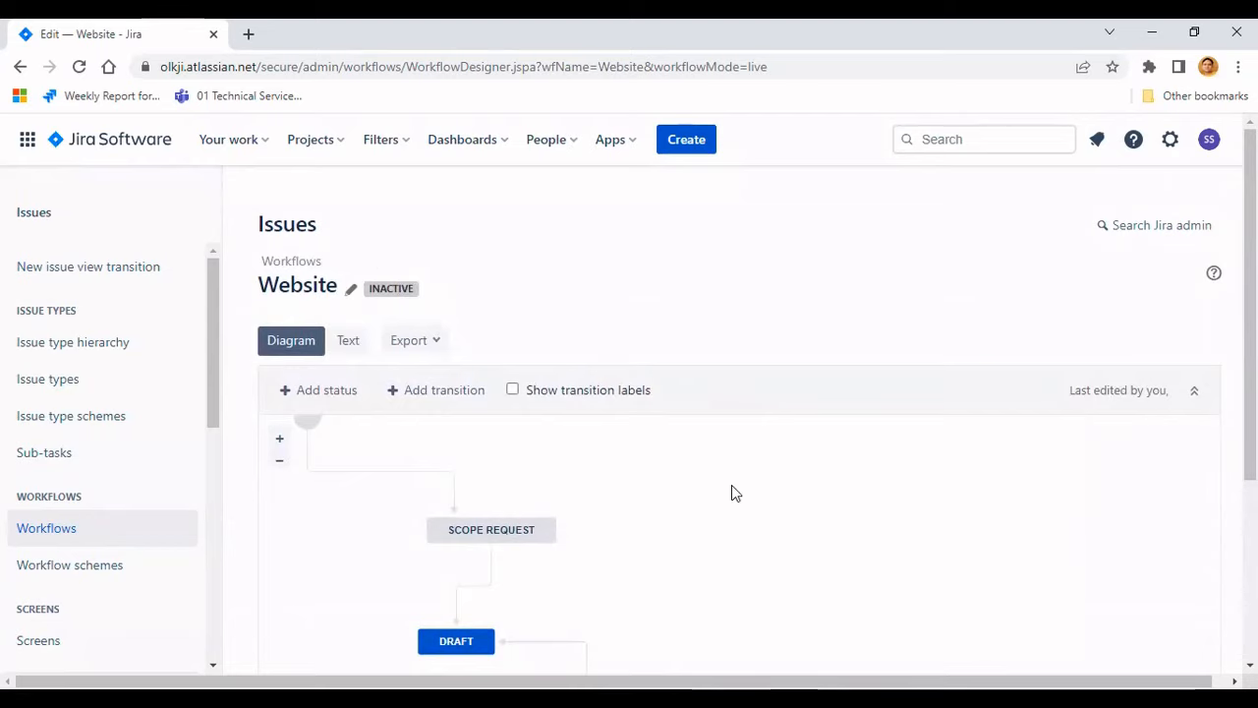
{"action": "scroll", "coordinate": [732, 486], "scroll_direction": "down", "scroll_amount": 2}
{"action": "scroll", "coordinate": [763, 489], "scroll_direction": "down", "scroll_amount": 1}
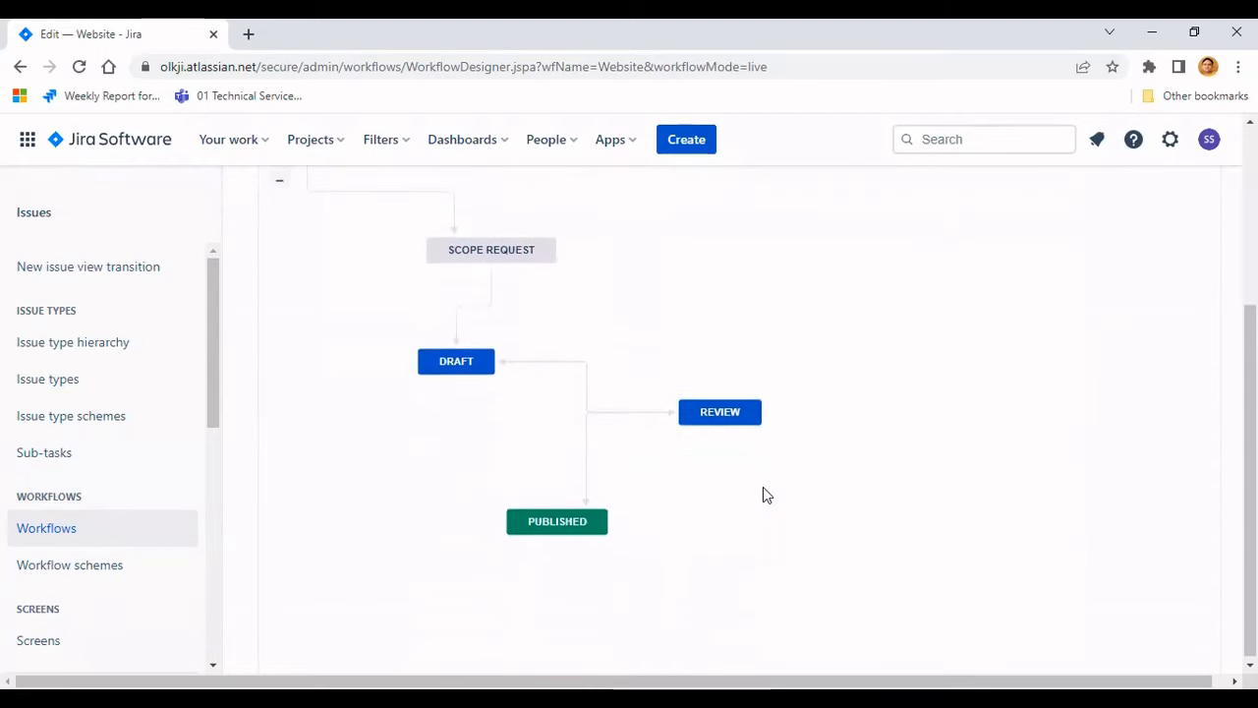
{"action": "left_click", "coordinate": [576, 528]}
{"action": "left_click_drag", "start_coordinate": [541, 523], "coordinate": [721, 536]}
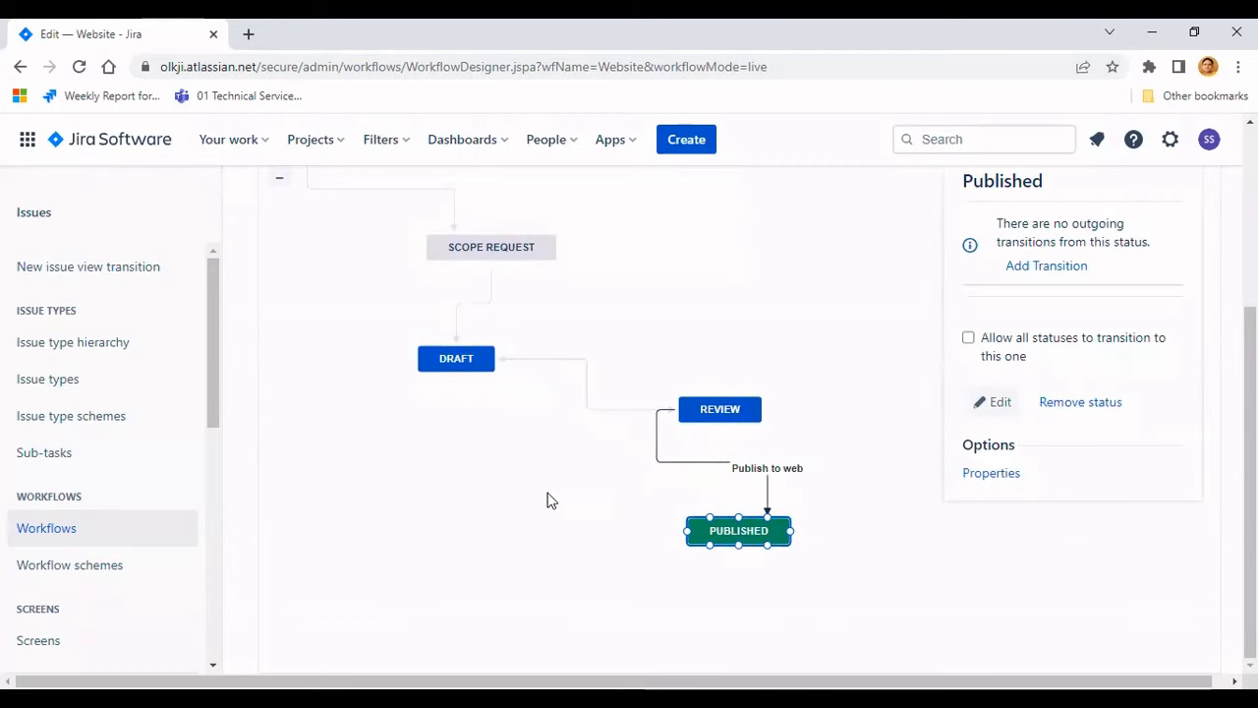
- Open the workflow settings of the Website Building project
{"action": "scroll", "coordinate": [548, 500], "scroll_direction": "up", "scroll_amount": 3}
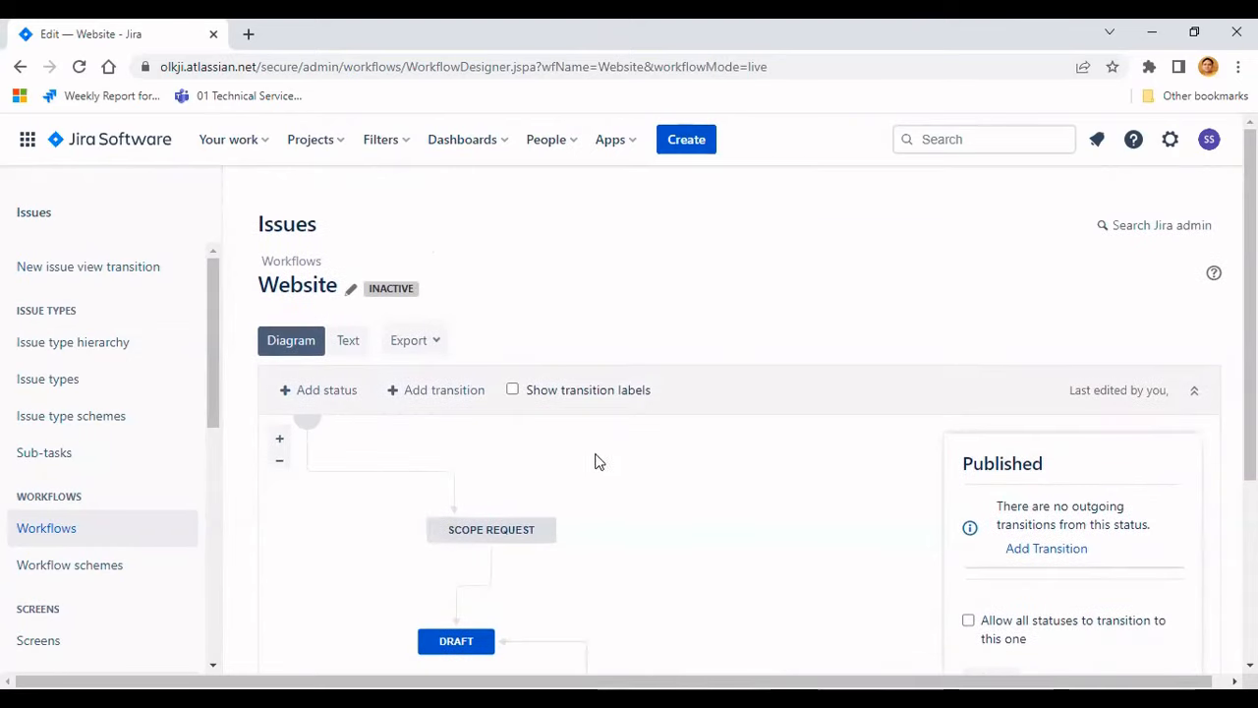
{"action": "left_click", "coordinate": [344, 145]}
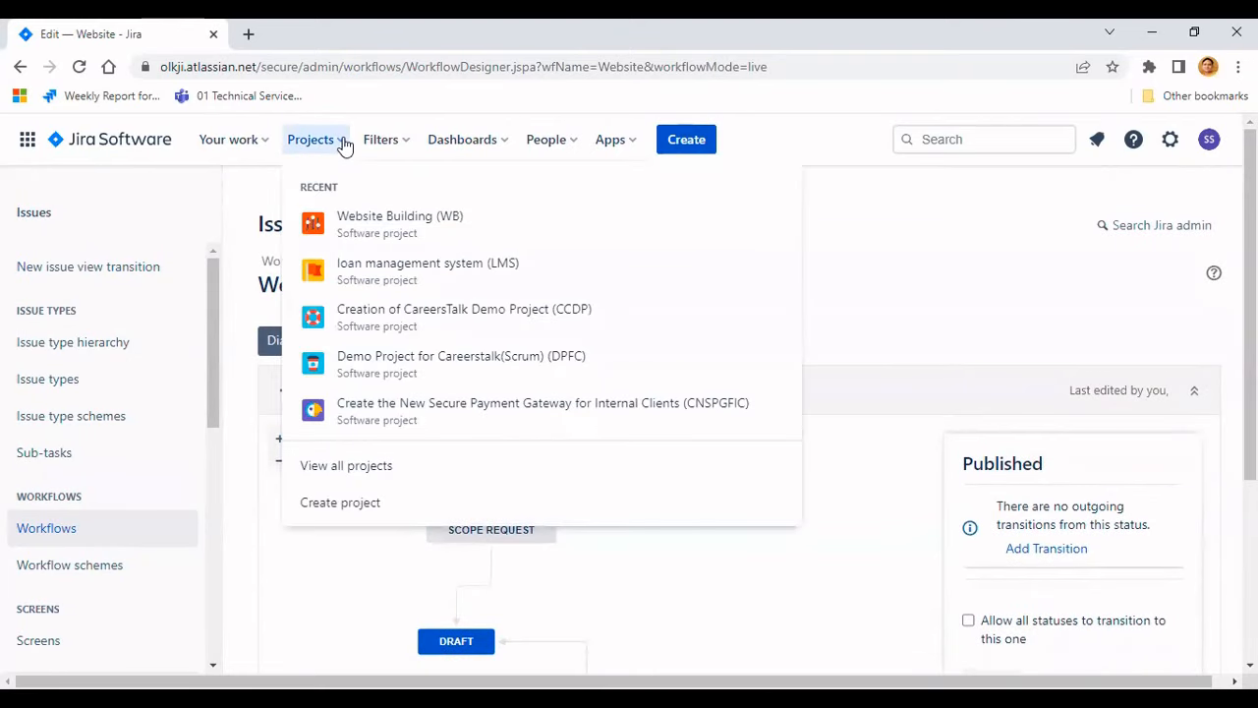
{"action": "left_click", "coordinate": [394, 226]}
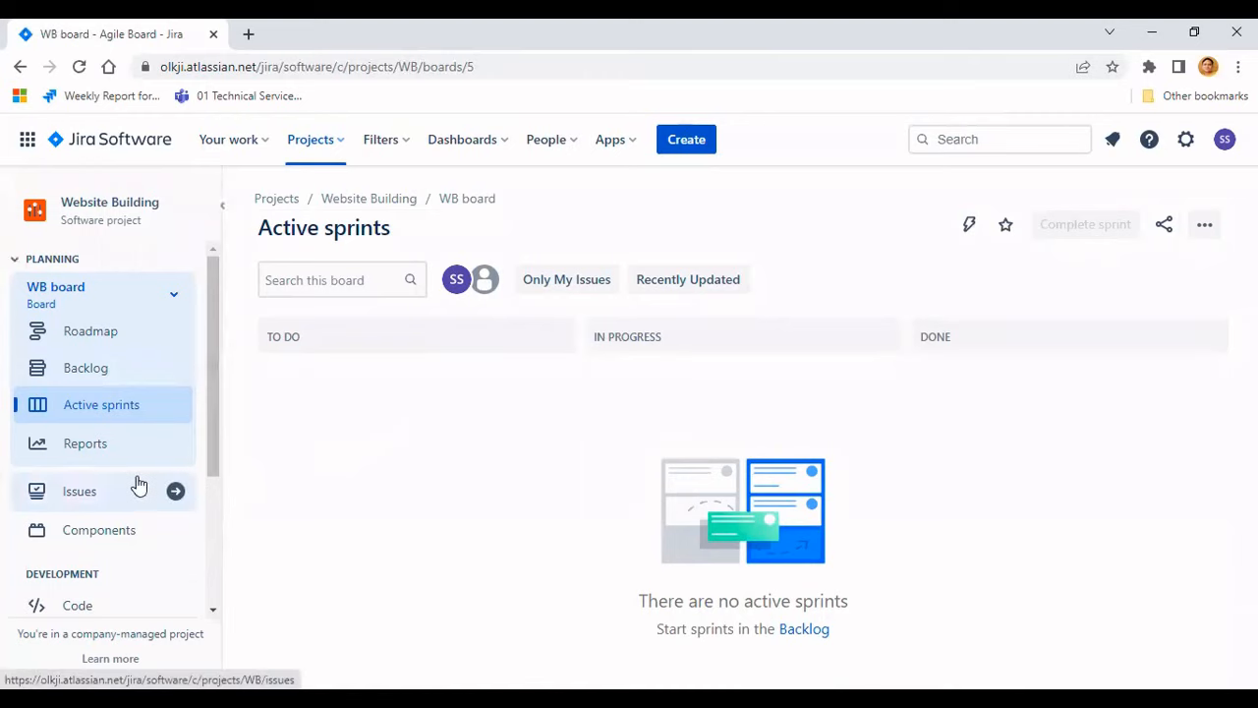
{"action": "scroll", "coordinate": [138, 484], "scroll_direction": "down", "scroll_amount": 1}
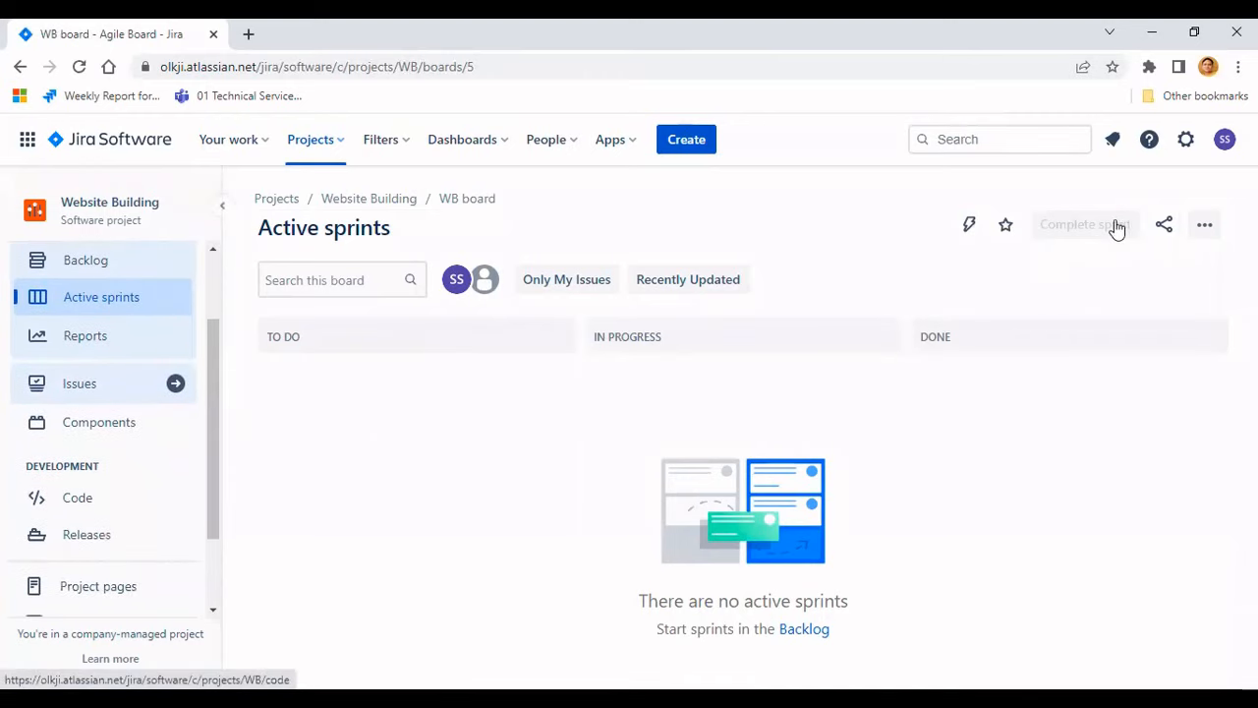
{"action": "left_click", "coordinate": [123, 595]}
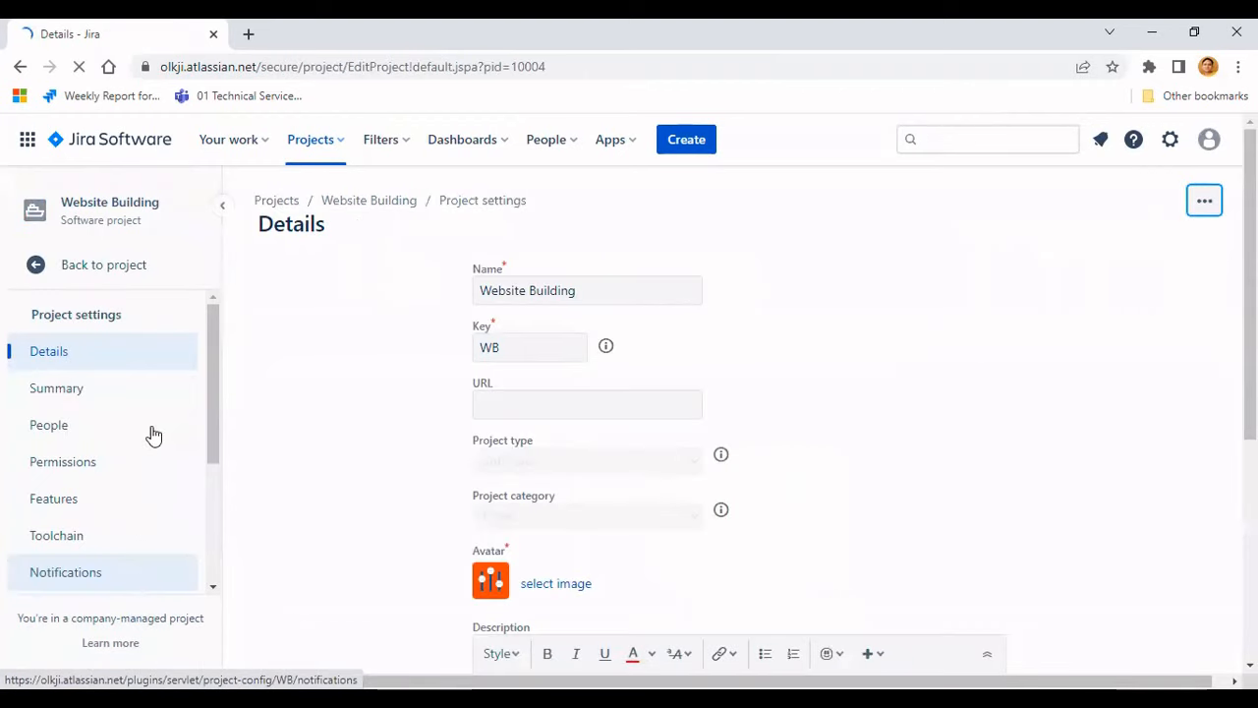
{"action": "scroll", "coordinate": [118, 472], "scroll_direction": "down", "scroll_amount": 2}
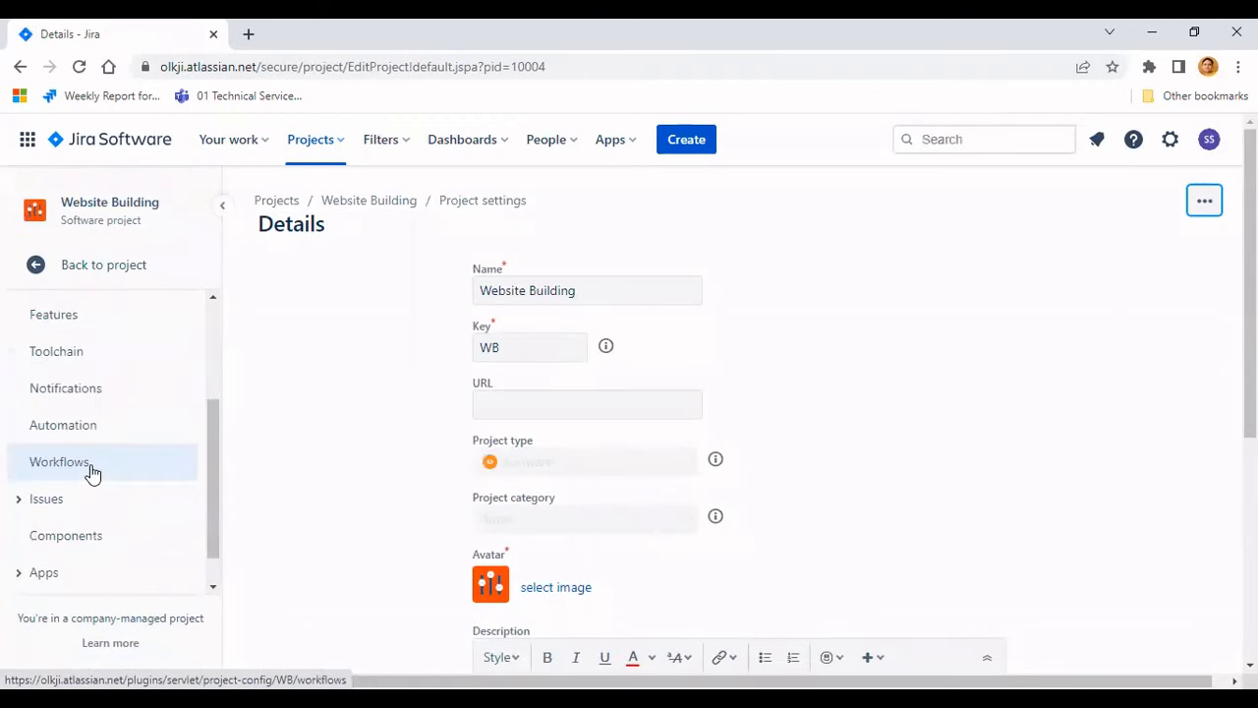
{"action": "left_click", "coordinate": [92, 473]}
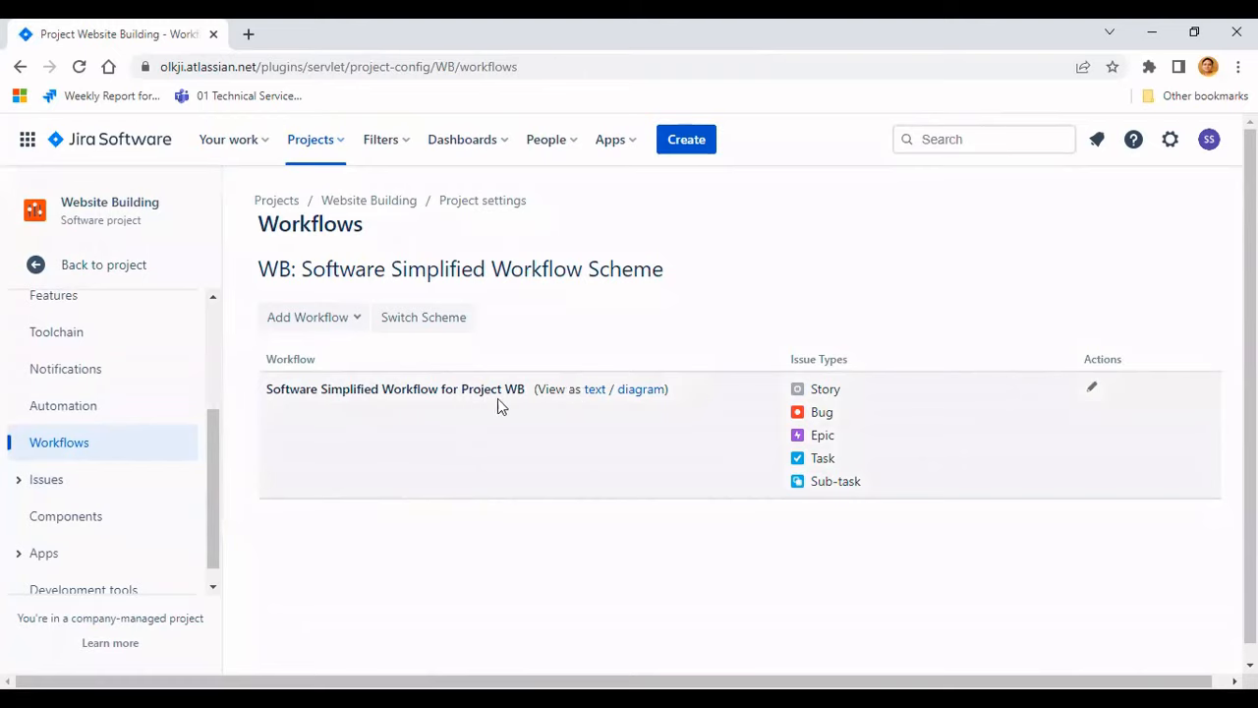
- Add the existing Website workflow to the project's scheme for all issue types, then publish and associate the scheme
{"action": "left_click", "coordinate": [359, 318]}
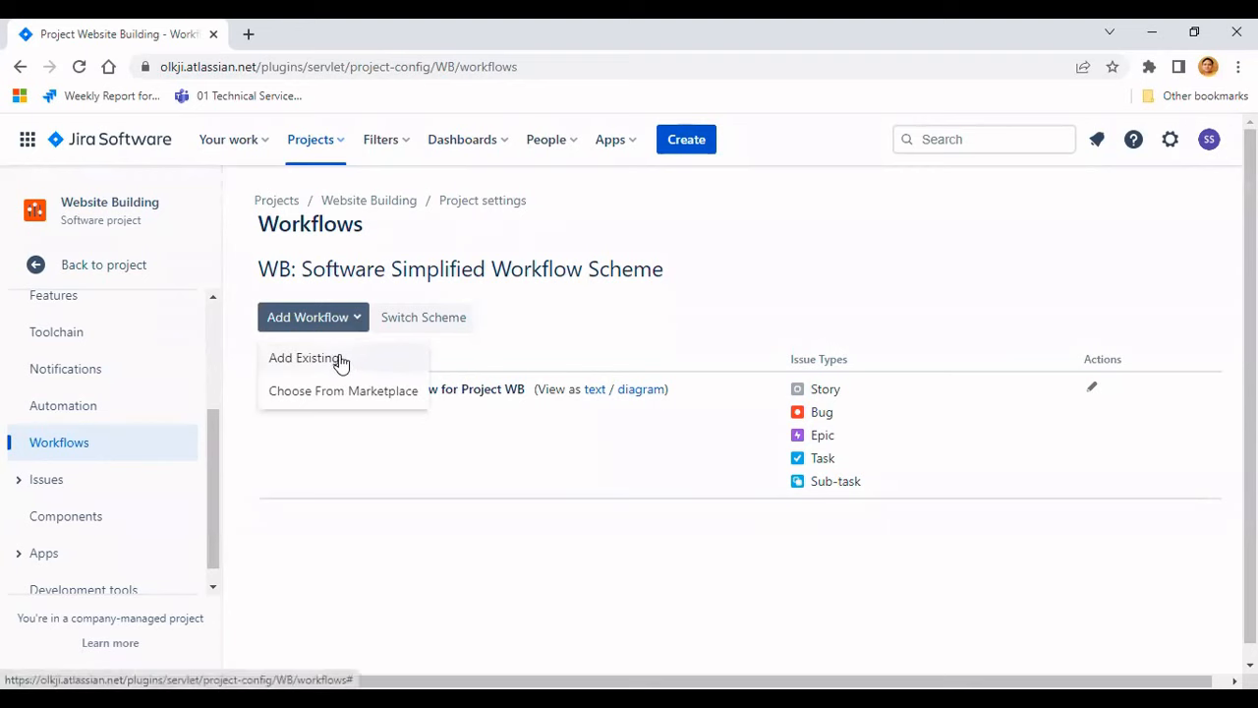
{"action": "left_click", "coordinate": [339, 360]}
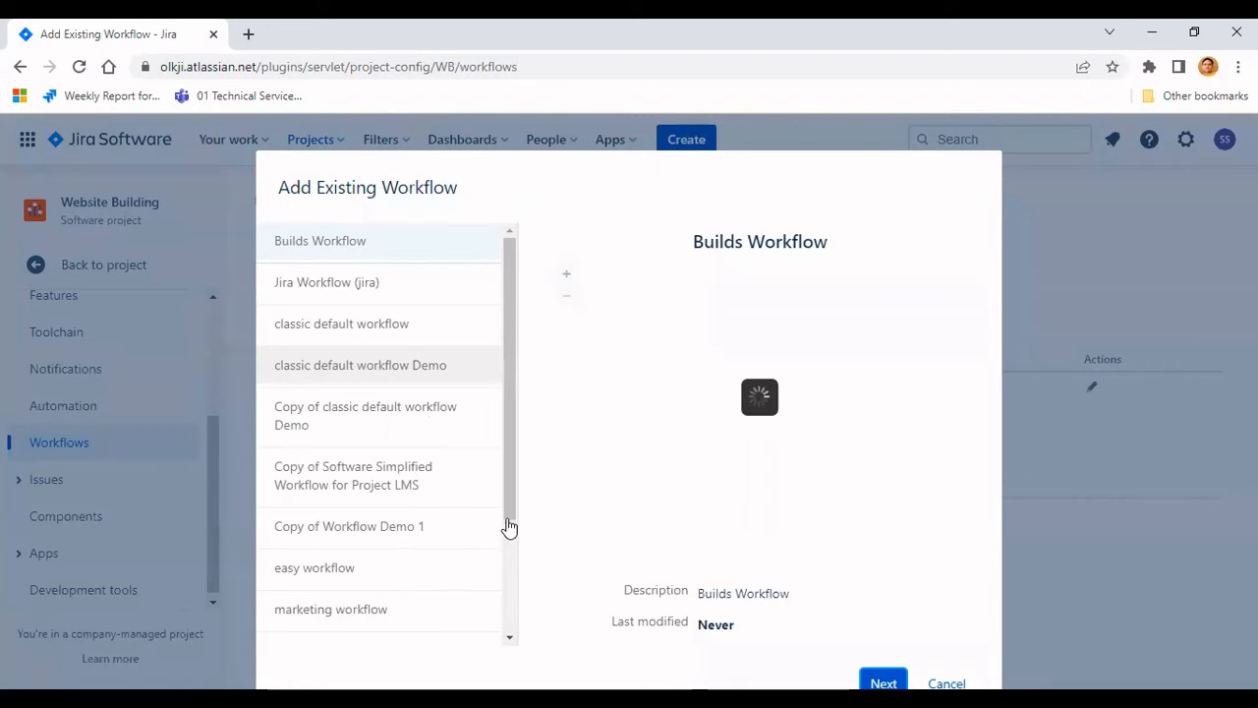
{"action": "scroll", "coordinate": [509, 556], "scroll_direction": "down", "scroll_amount": 3}
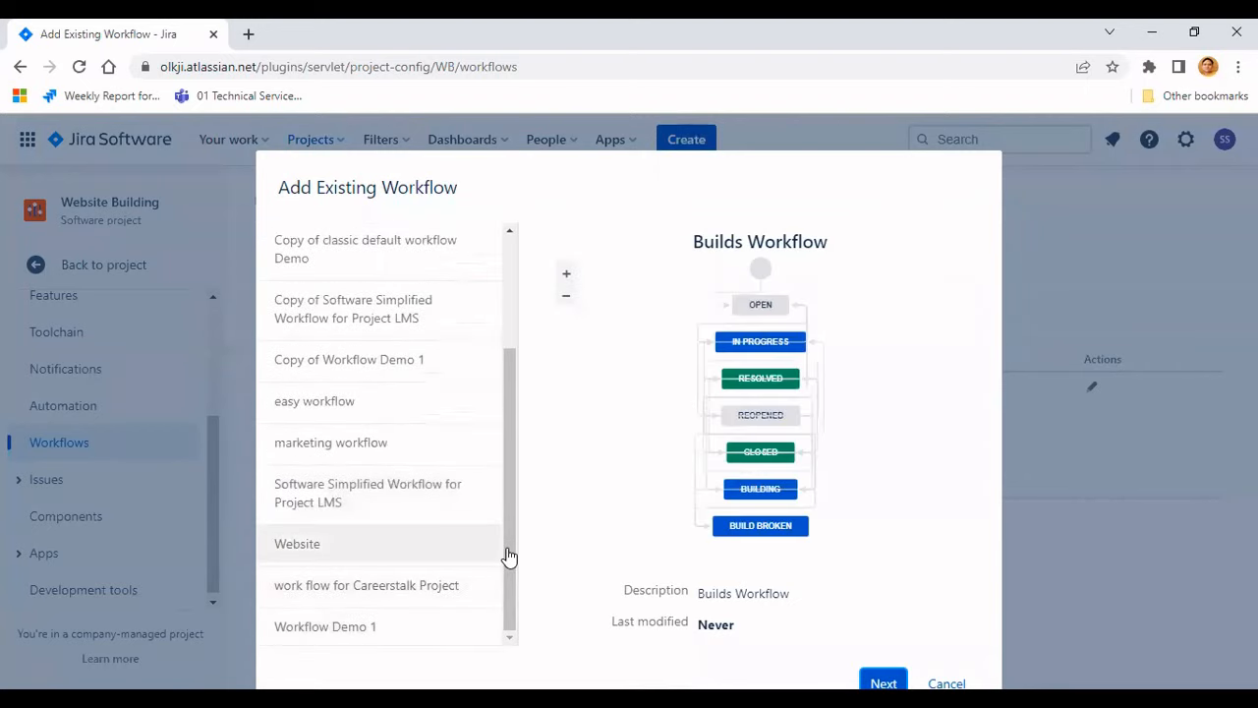
{"action": "left_click", "coordinate": [352, 554]}
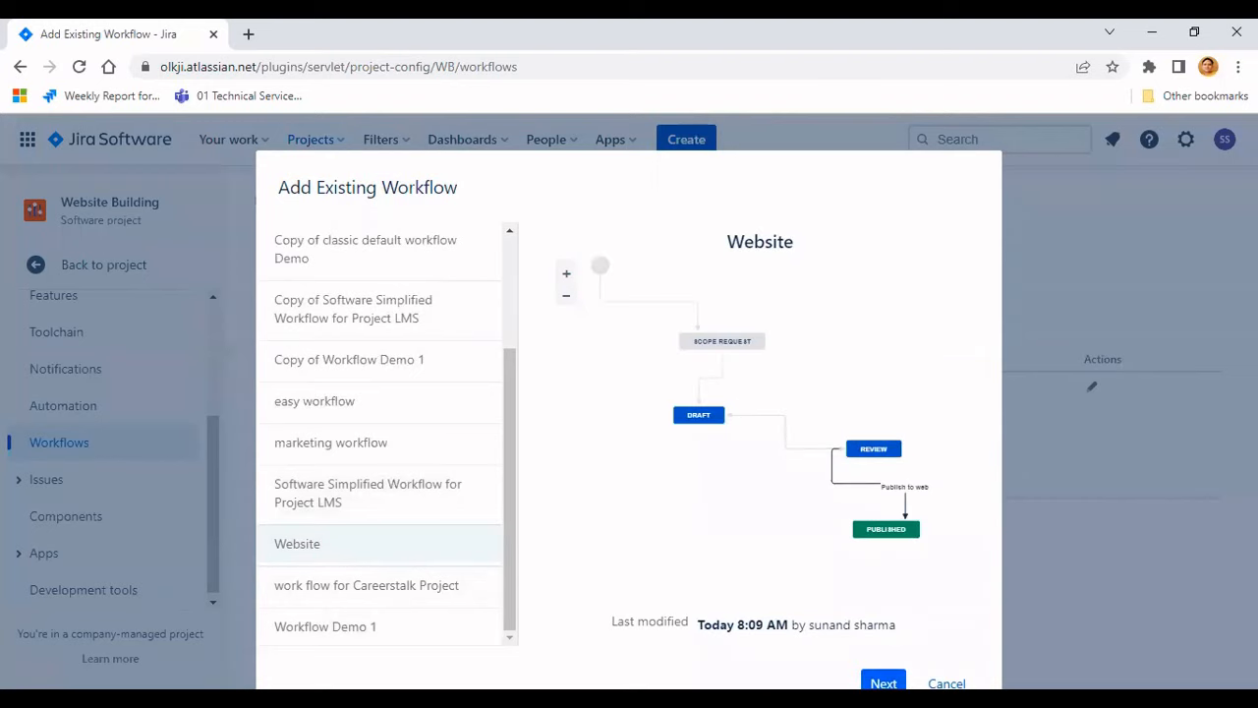
{"action": "left_click", "coordinate": [883, 683]}
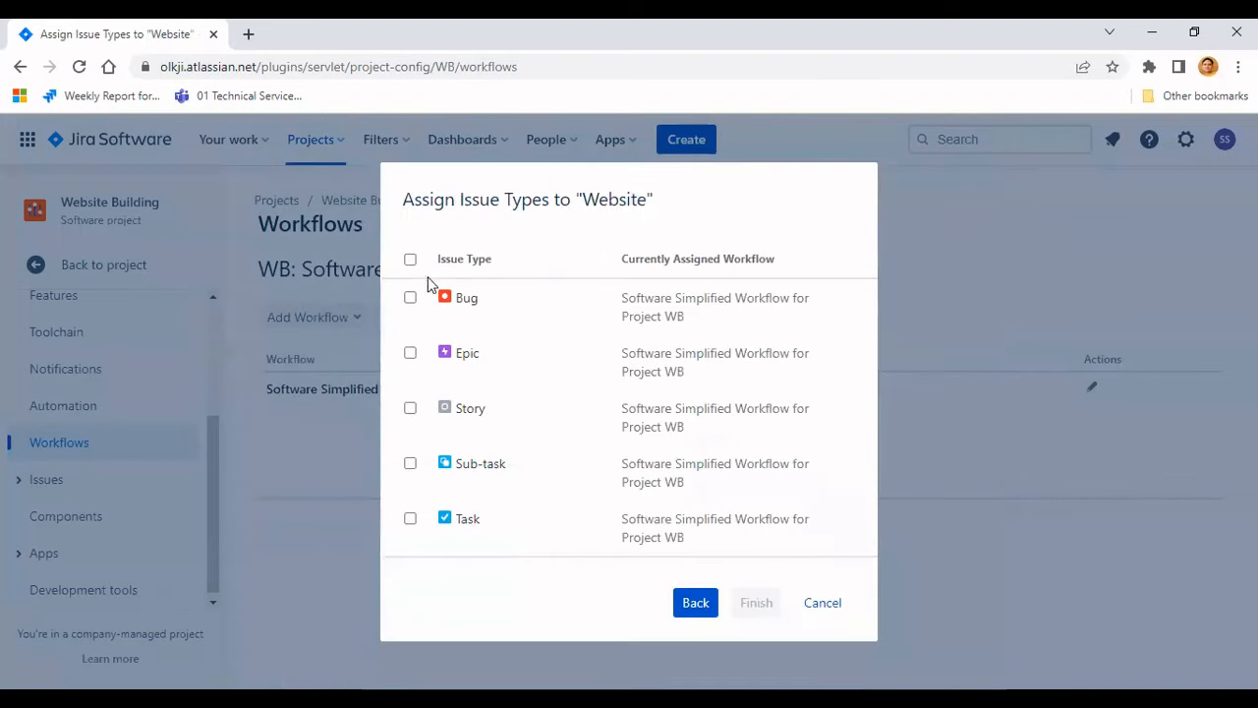
{"action": "left_click", "coordinate": [410, 258]}
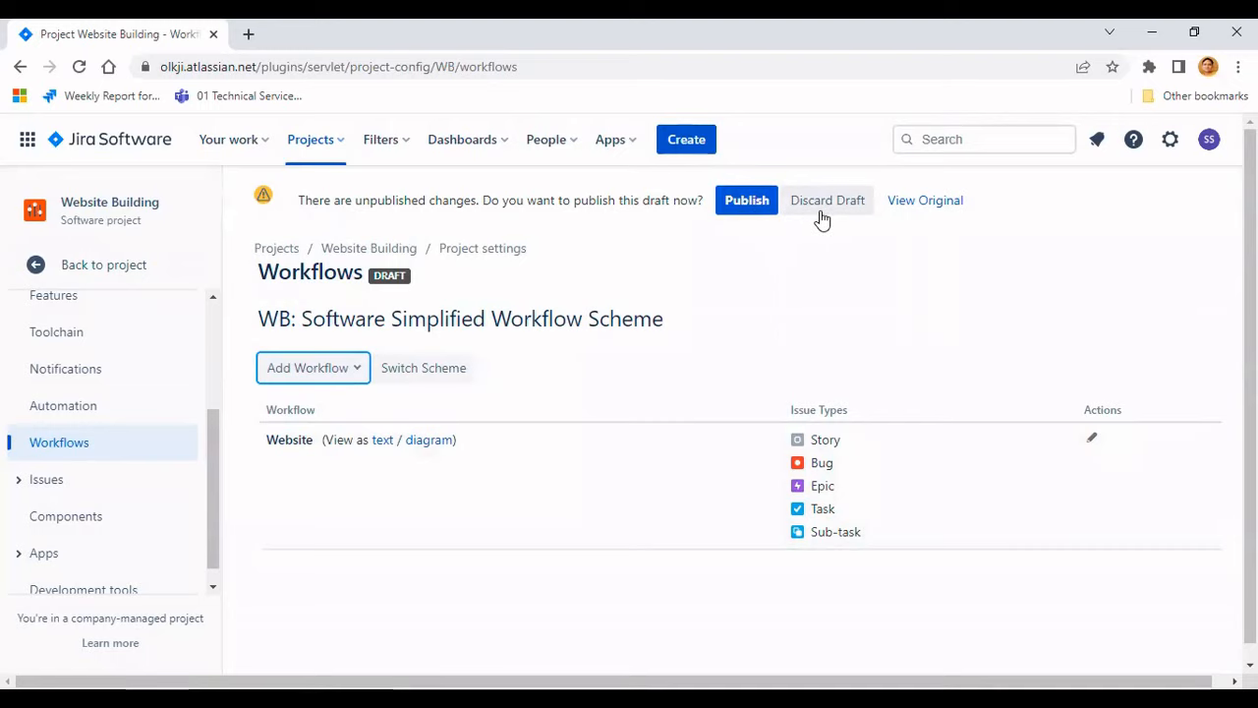
{"action": "left_click", "coordinate": [747, 202]}
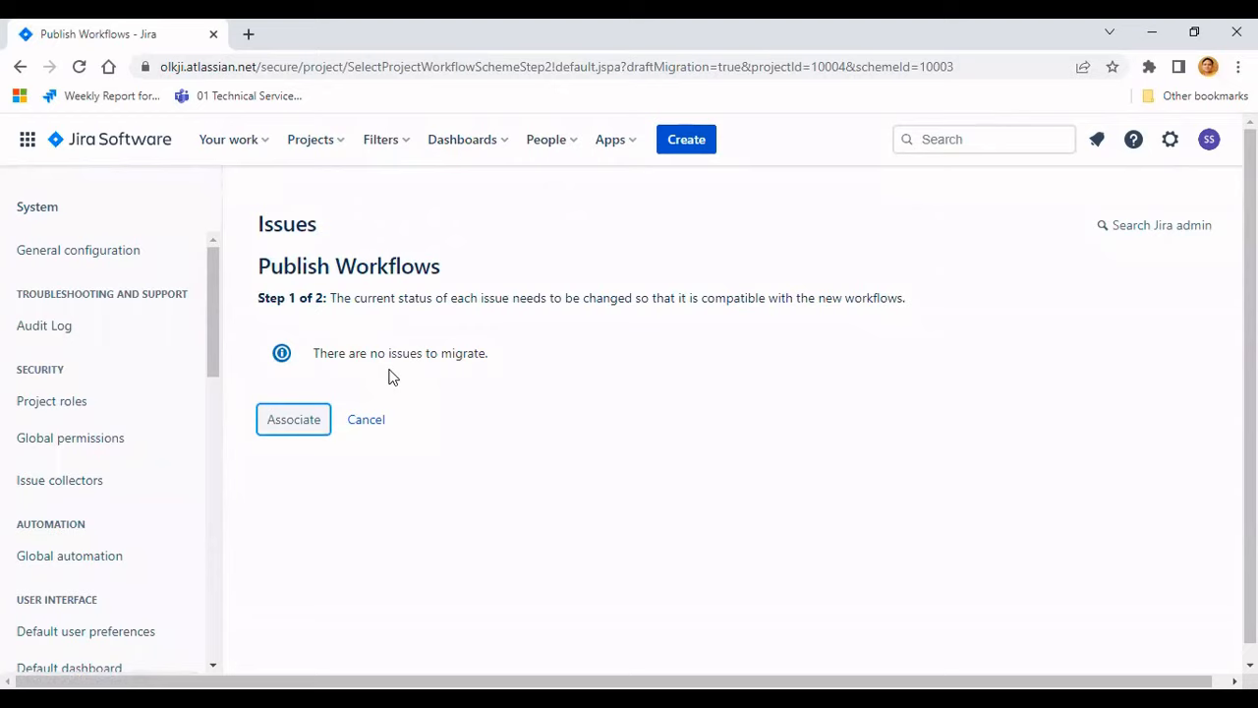
{"action": "left_click", "coordinate": [294, 420]}
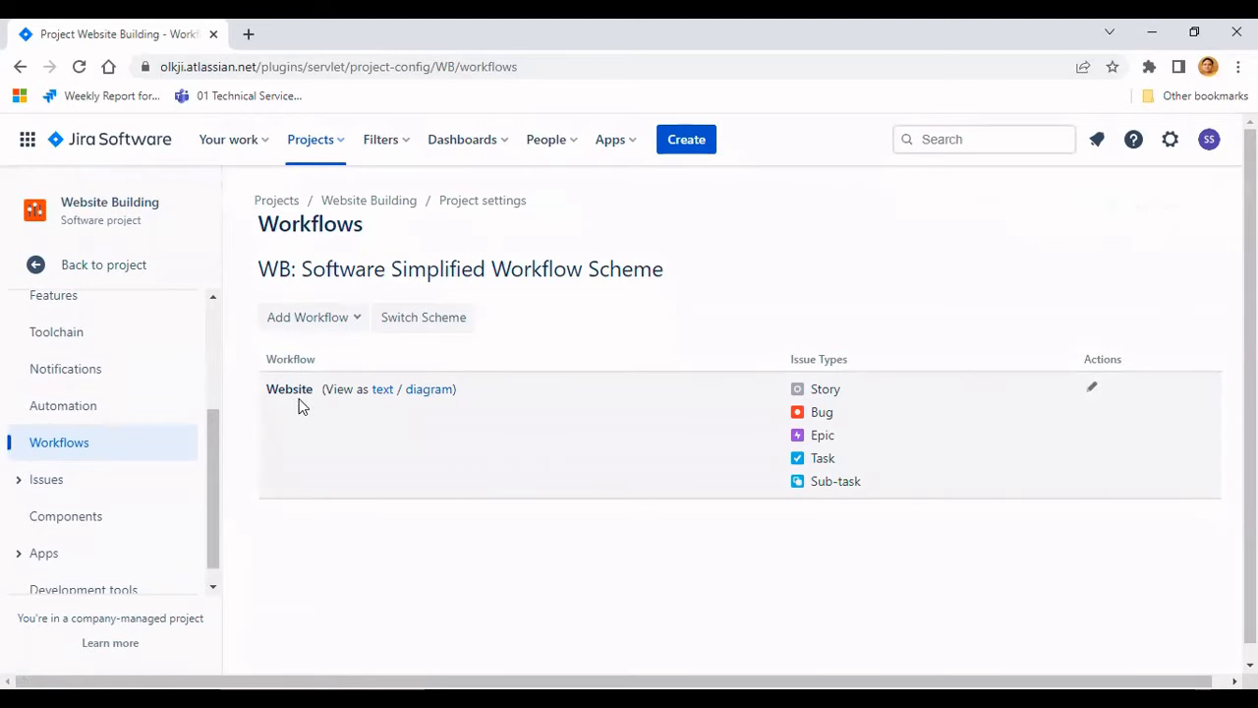
- Open the WB board's column settings and examine how the workflow statuses are mapped to columns
{"action": "scroll", "coordinate": [167, 442], "scroll_direction": "up", "scroll_amount": 2}
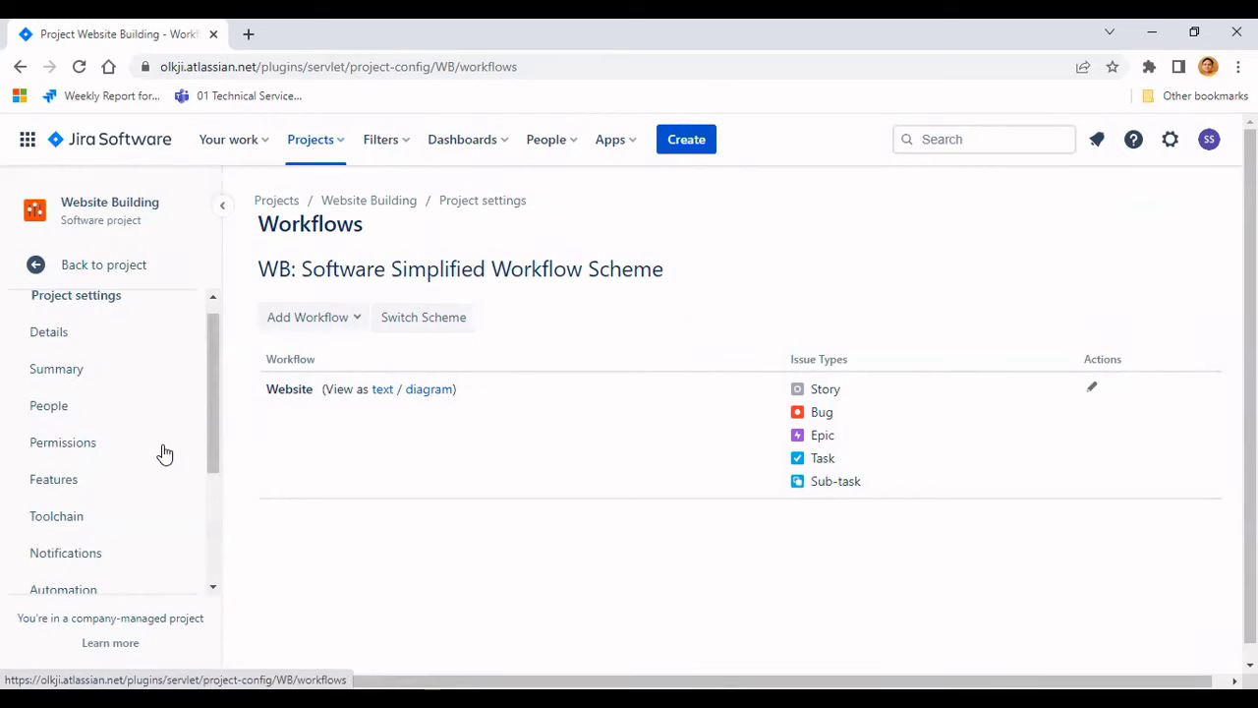
{"action": "left_click", "coordinate": [148, 270]}
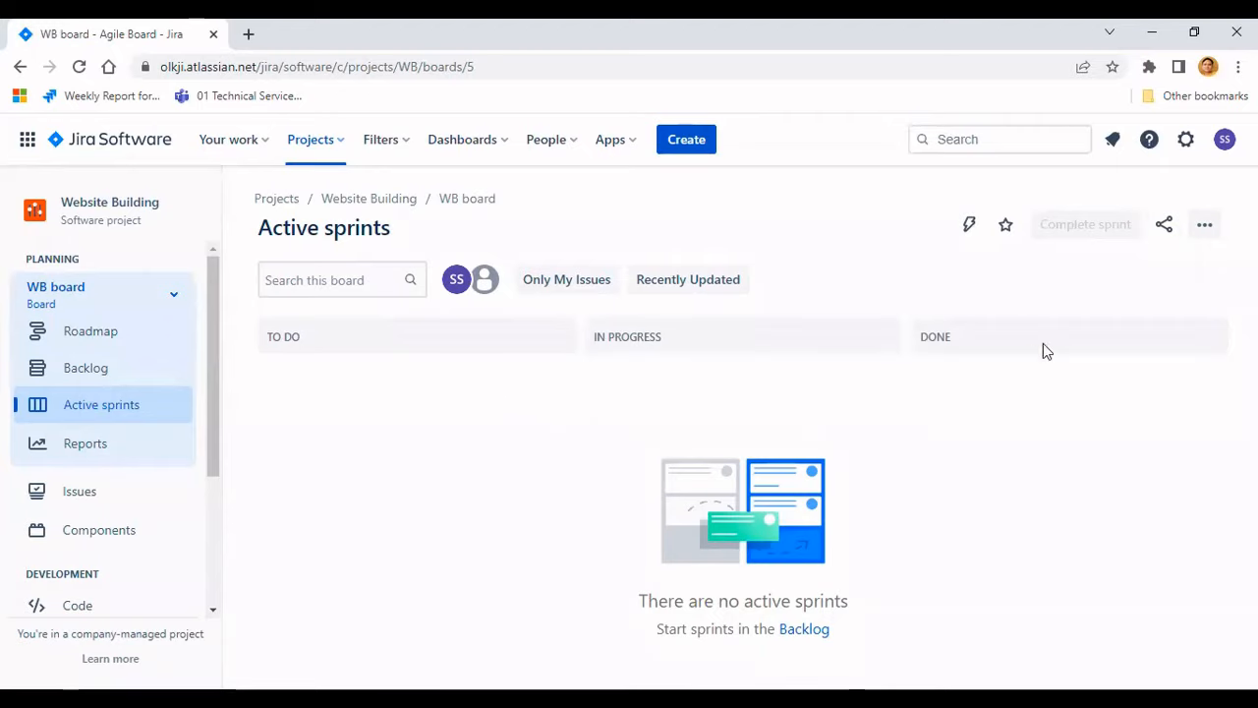
{"action": "left_click", "coordinate": [1205, 227]}
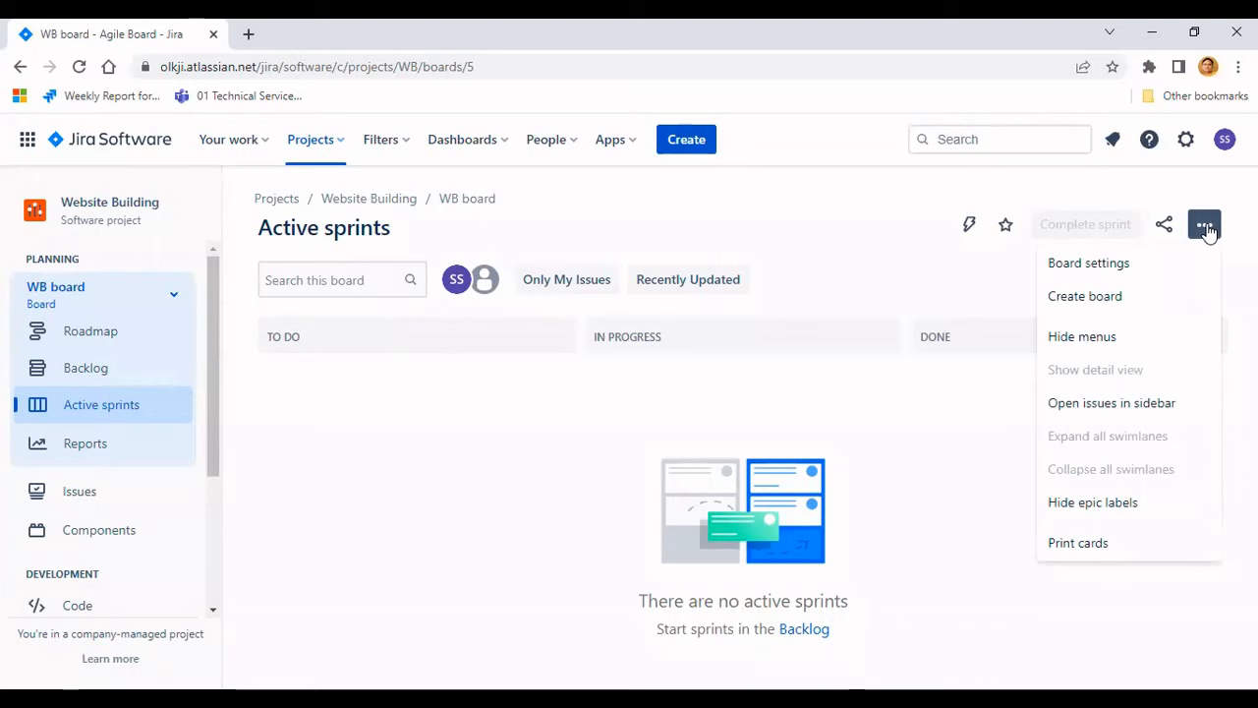
{"action": "left_click", "coordinate": [1125, 265]}
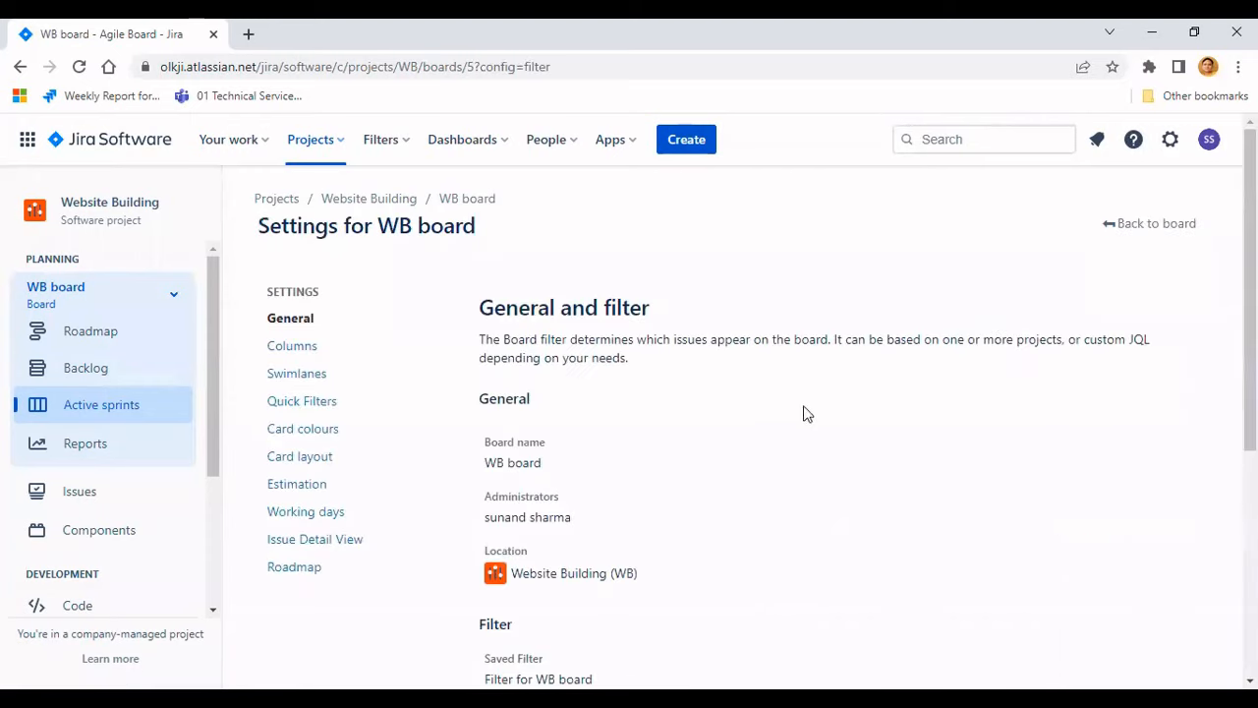
{"action": "left_click", "coordinate": [288, 356]}
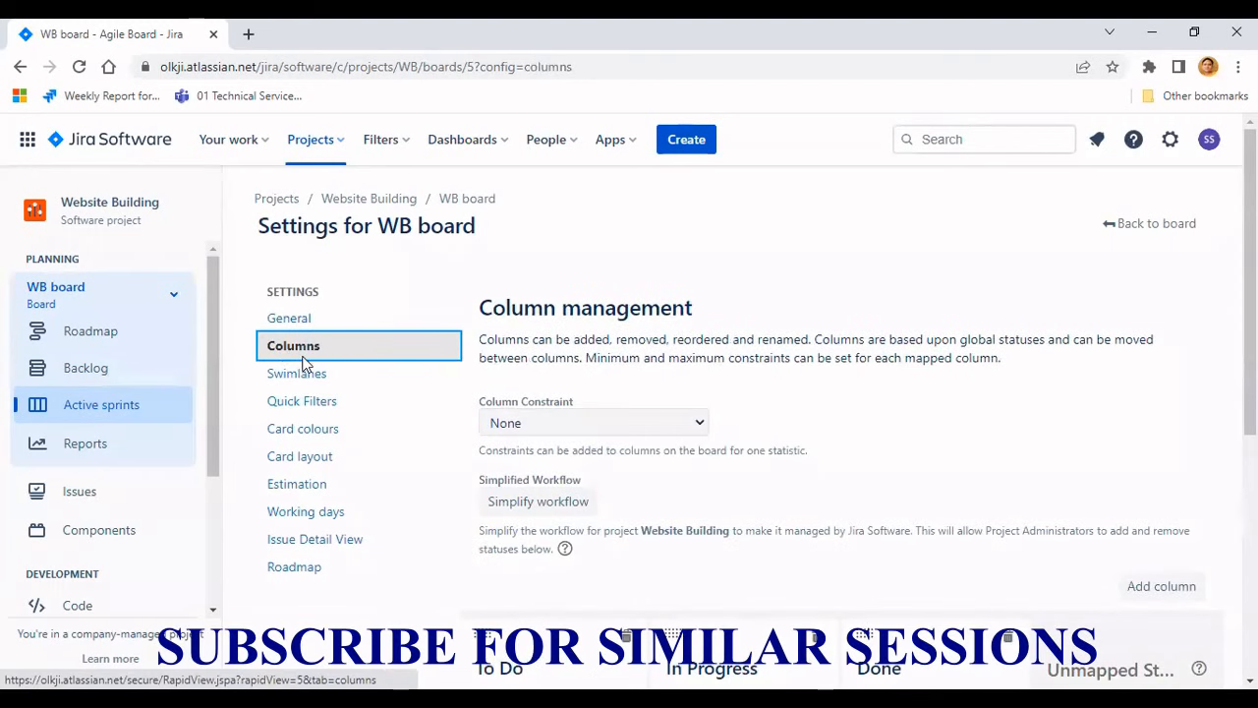
{"action": "scroll", "coordinate": [815, 371], "scroll_direction": "down", "scroll_amount": 4}
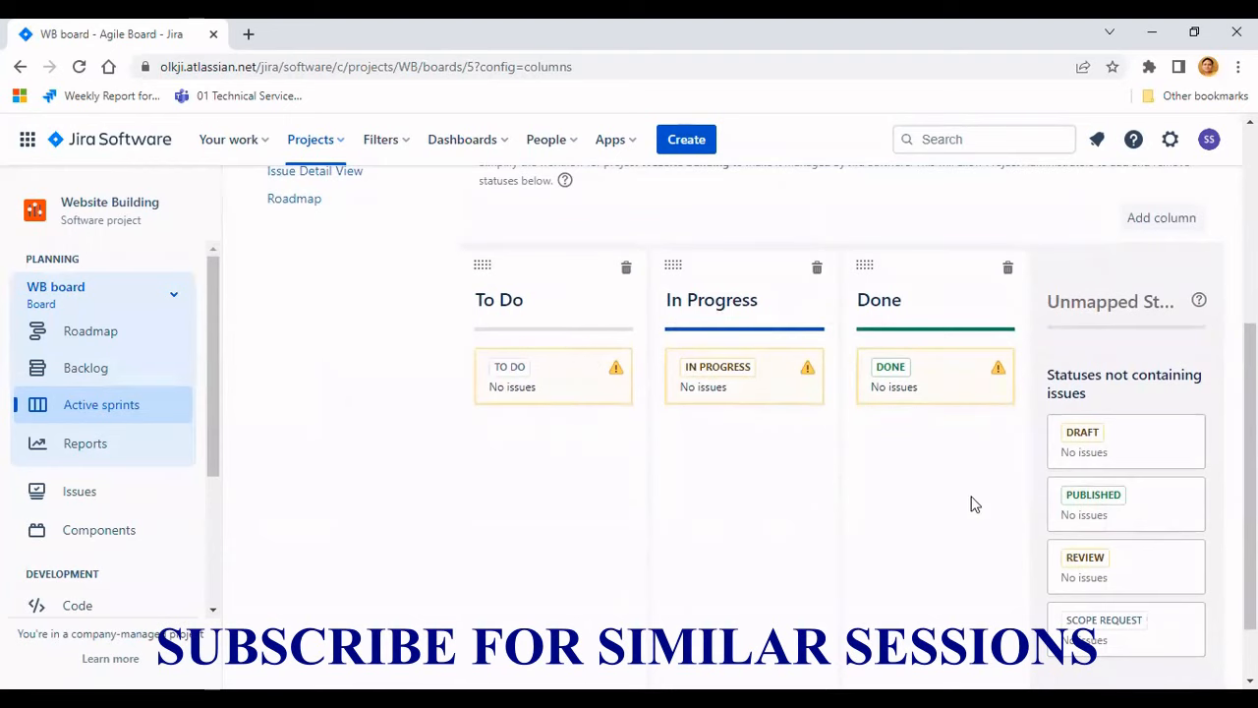
{"action": "scroll", "coordinate": [1137, 505], "scroll_direction": "down", "scroll_amount": 1}
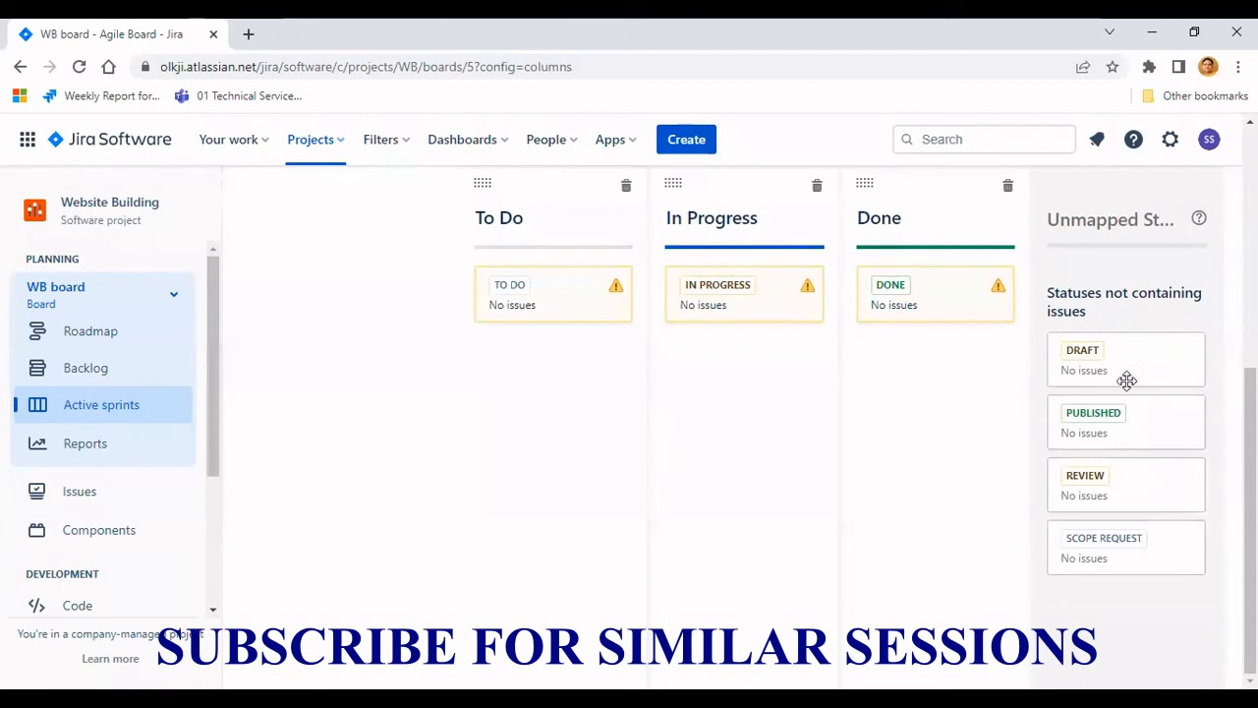
{"action": "scroll", "coordinate": [1126, 379], "scroll_direction": "up", "scroll_amount": 1}
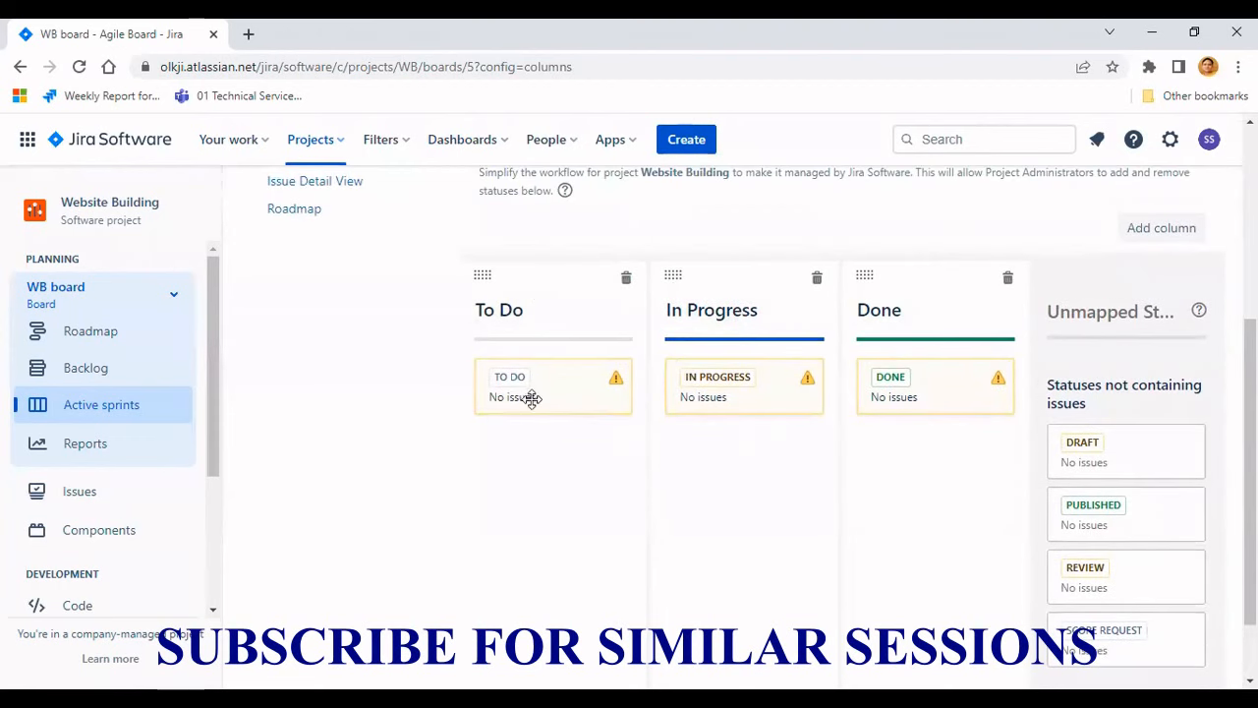
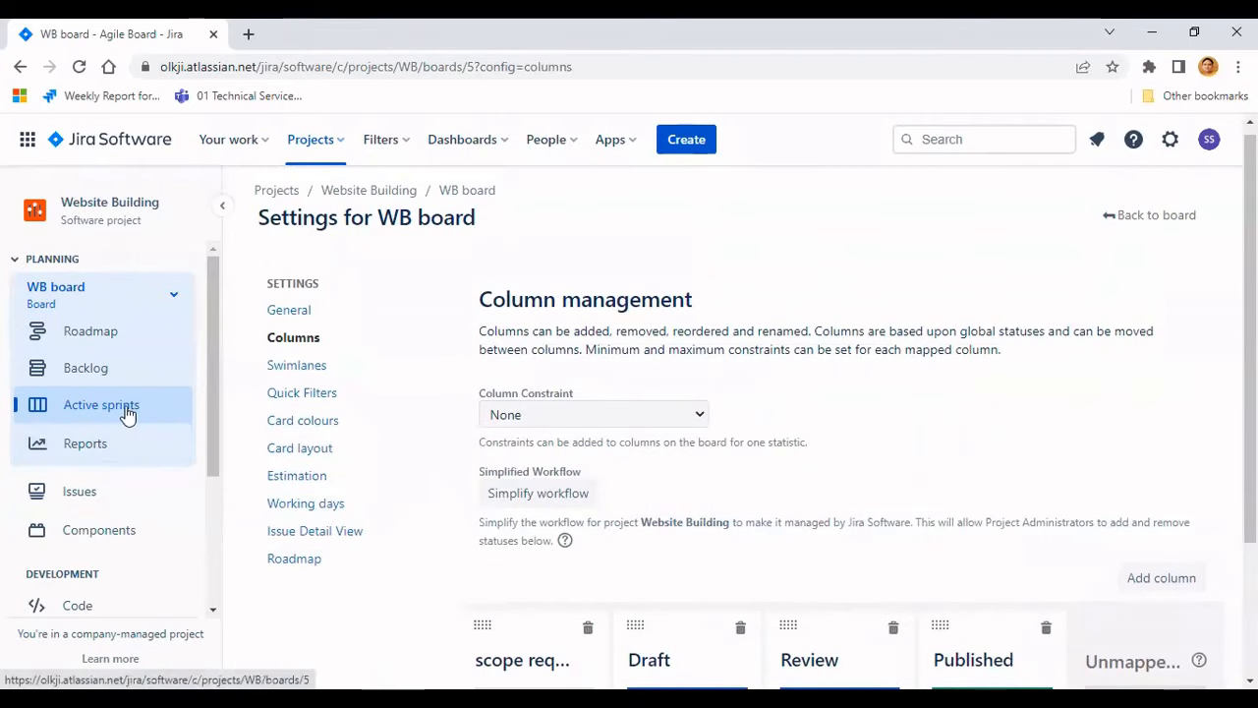
- Go back to the WB board's Active sprints view
{"action": "left_click", "coordinate": [127, 413]}
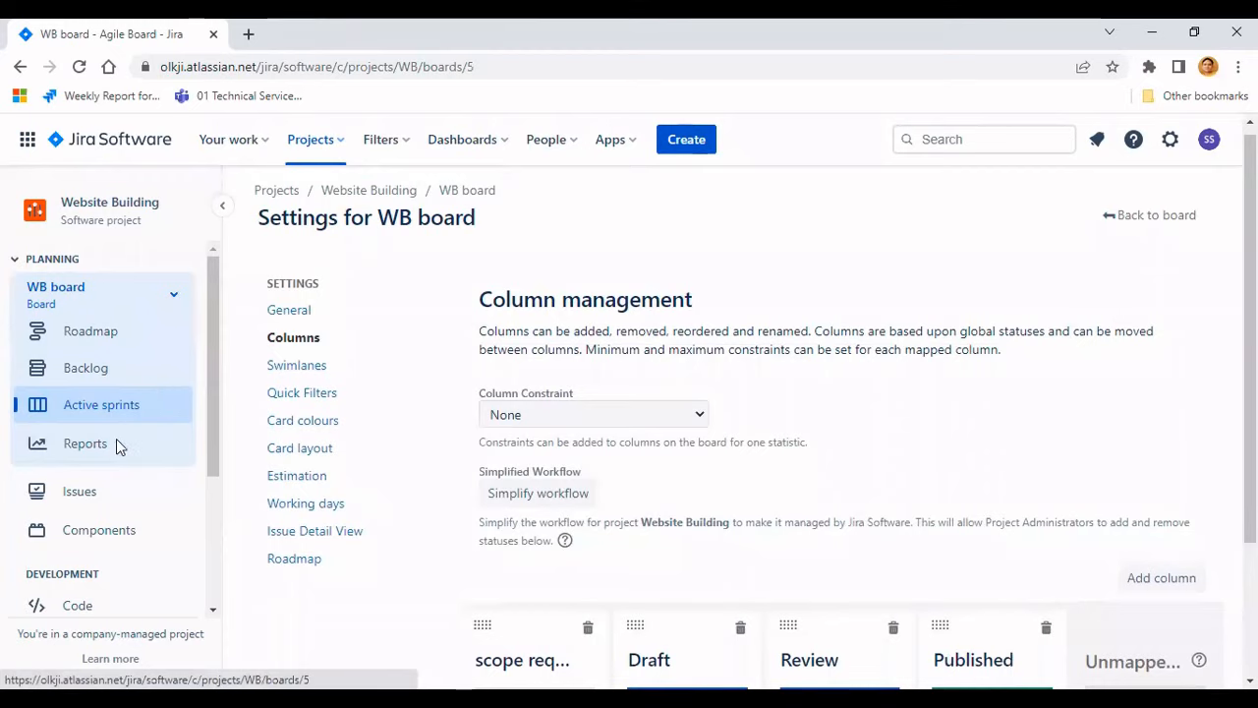
{"action": "left_click", "coordinate": [277, 191]}
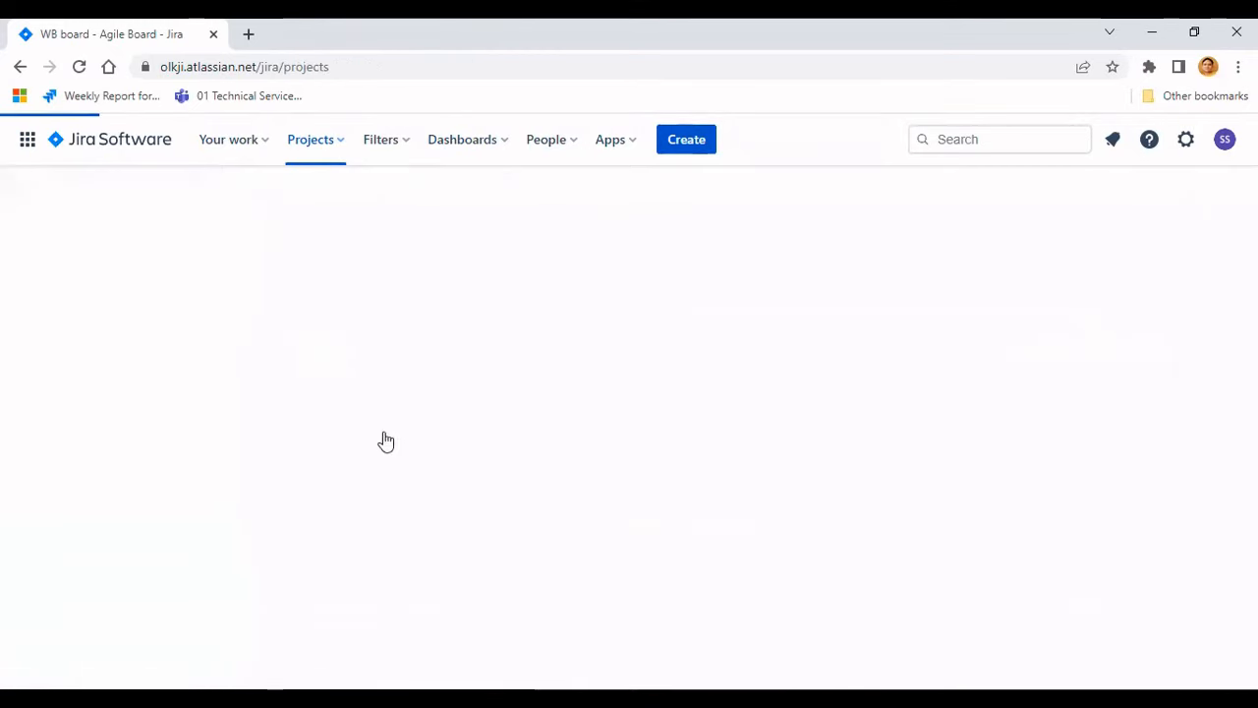
{"action": "left_click", "coordinate": [161, 484]}
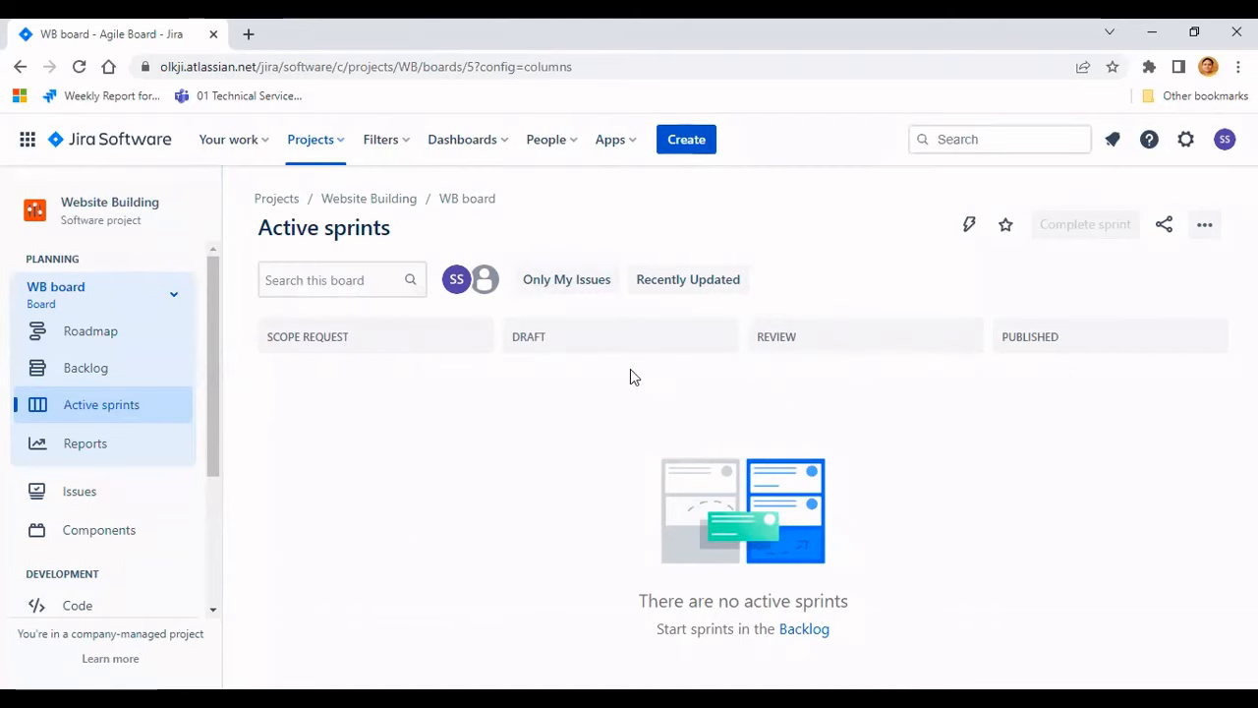
- Open the backlog and create two stories named 'demo US for website 1' and 'Demo US 2'
{"action": "left_click", "coordinate": [116, 378]}
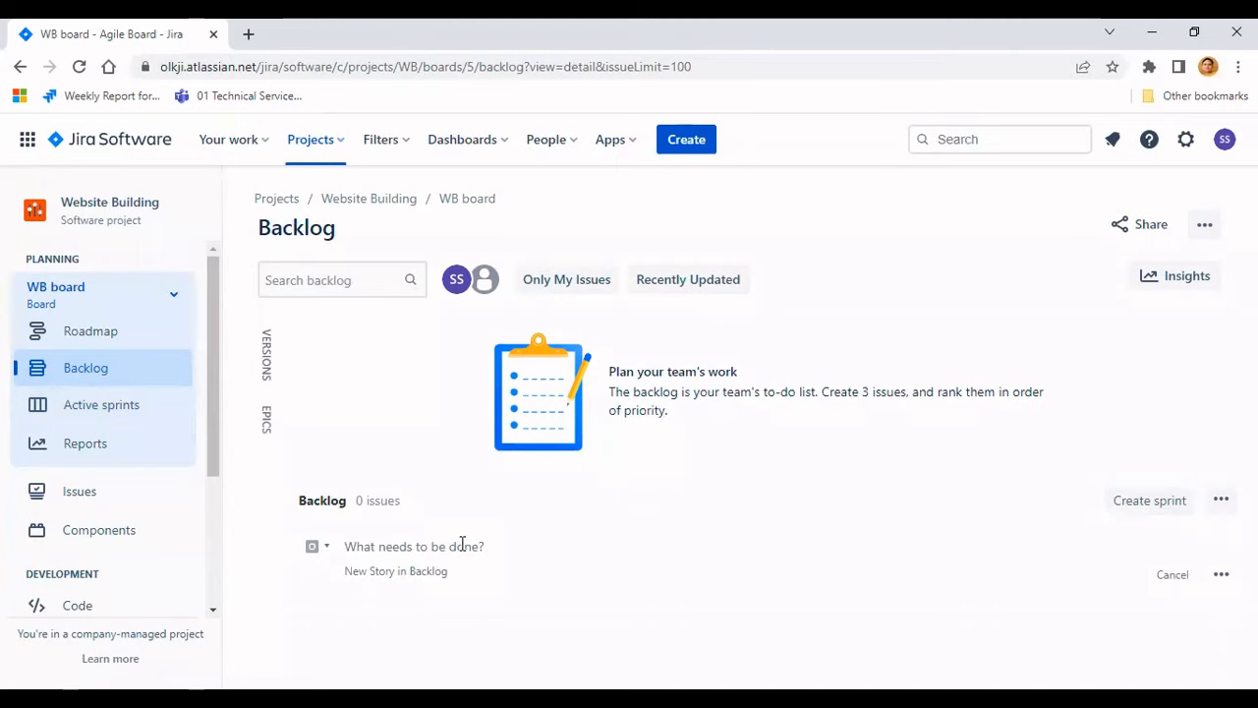
{"action": "type", "text": "demo U"}
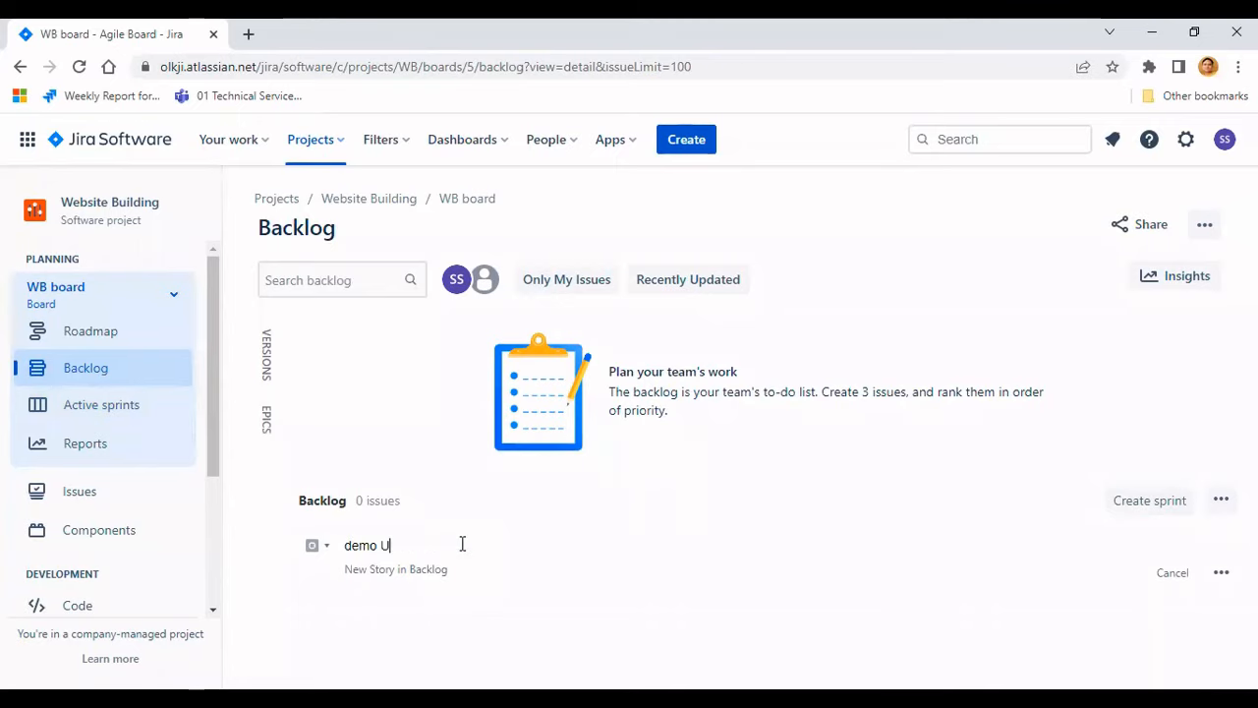
{"action": "type", "text": "S for website"}
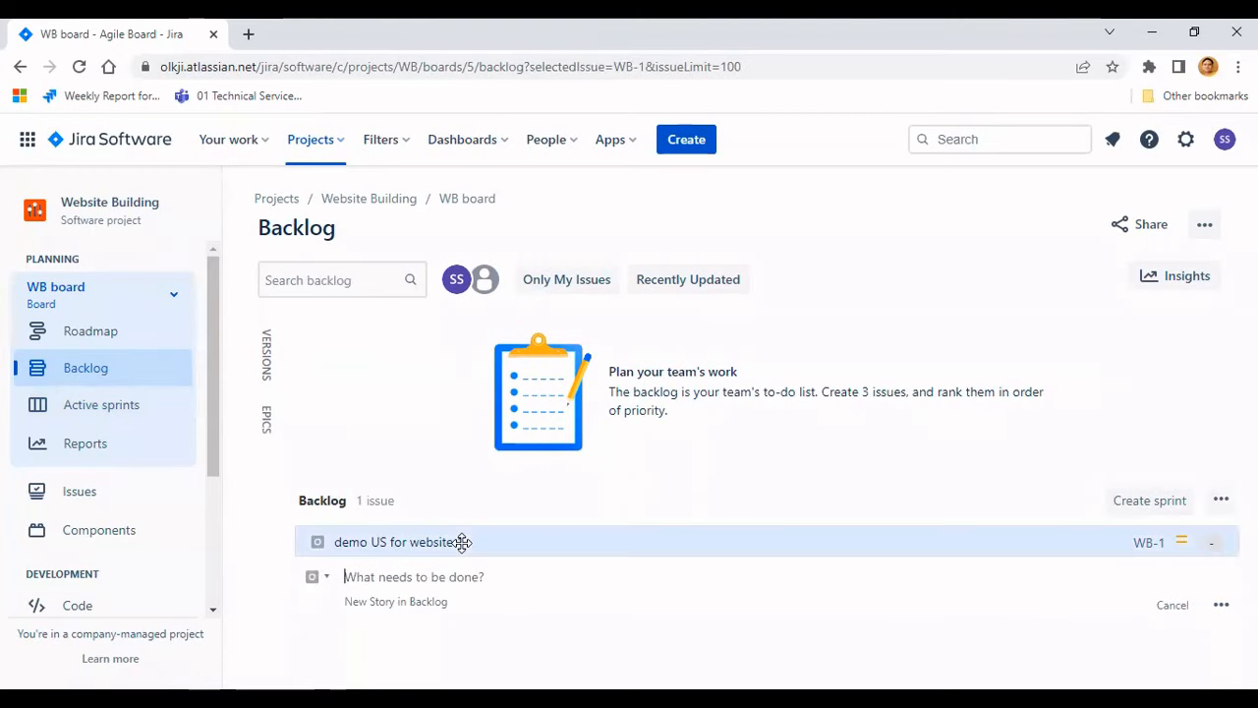
{"action": "type", "text": "Dem"}
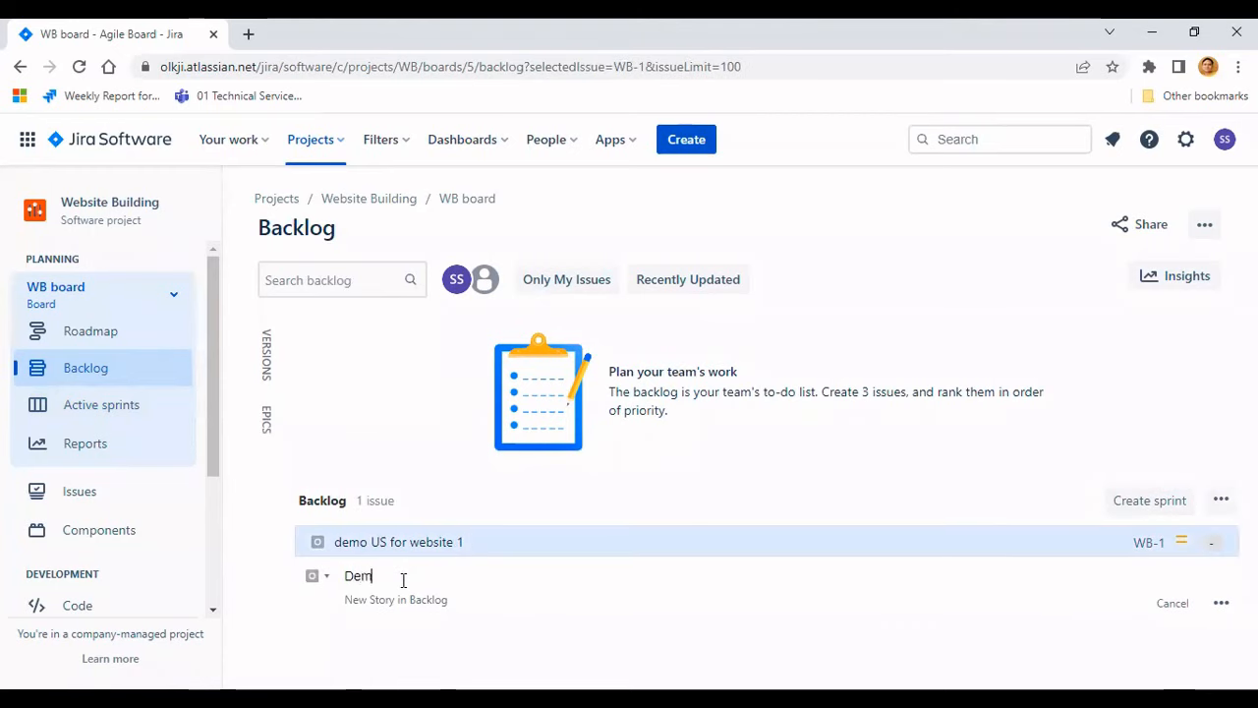
{"action": "type", "text": "o US"}
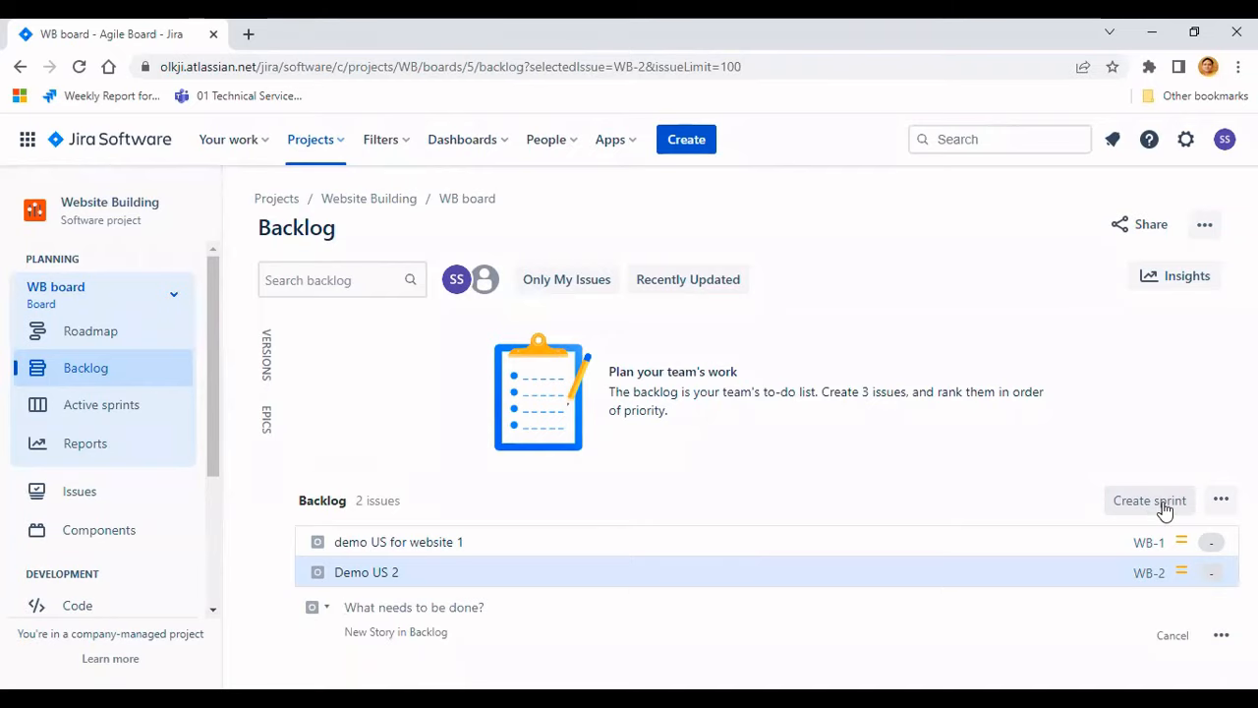
- Create WB Sprint 1 with start date 5/Jul/22 10:15 AM and end date 19/Jul/22 10:15 AM
{"action": "left_click", "coordinate": [1150, 501]}
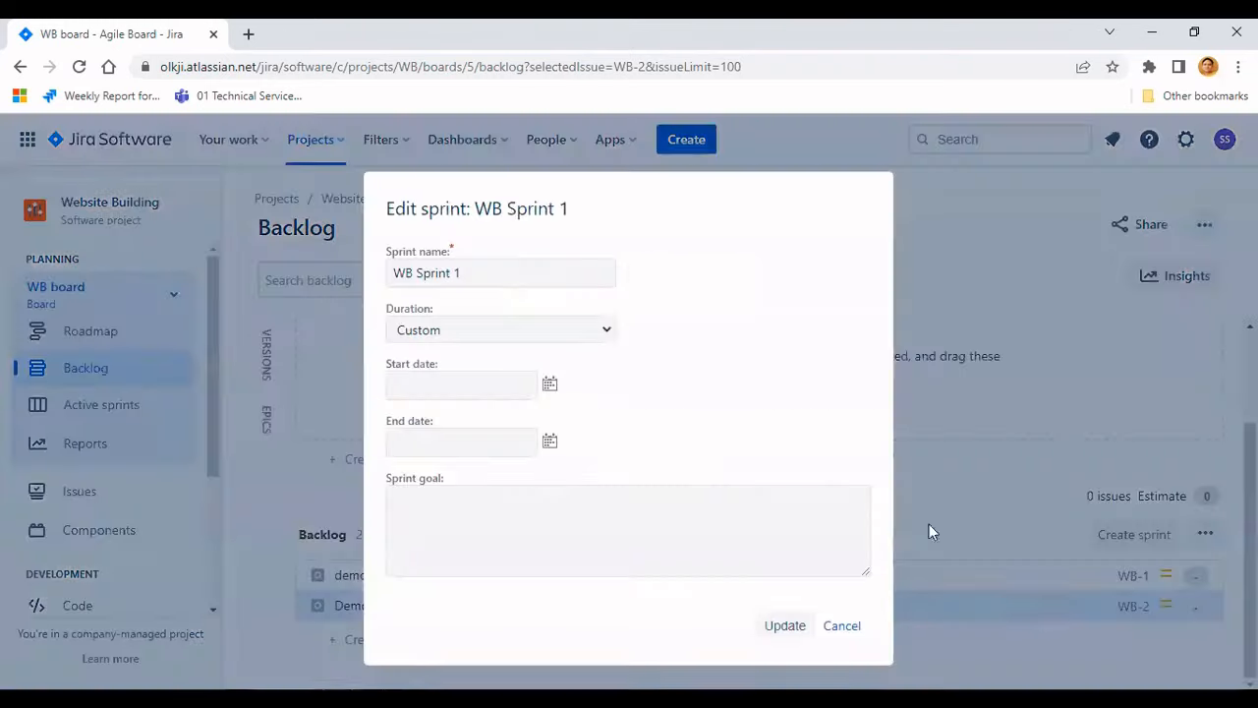
{"action": "left_click", "coordinate": [551, 383]}
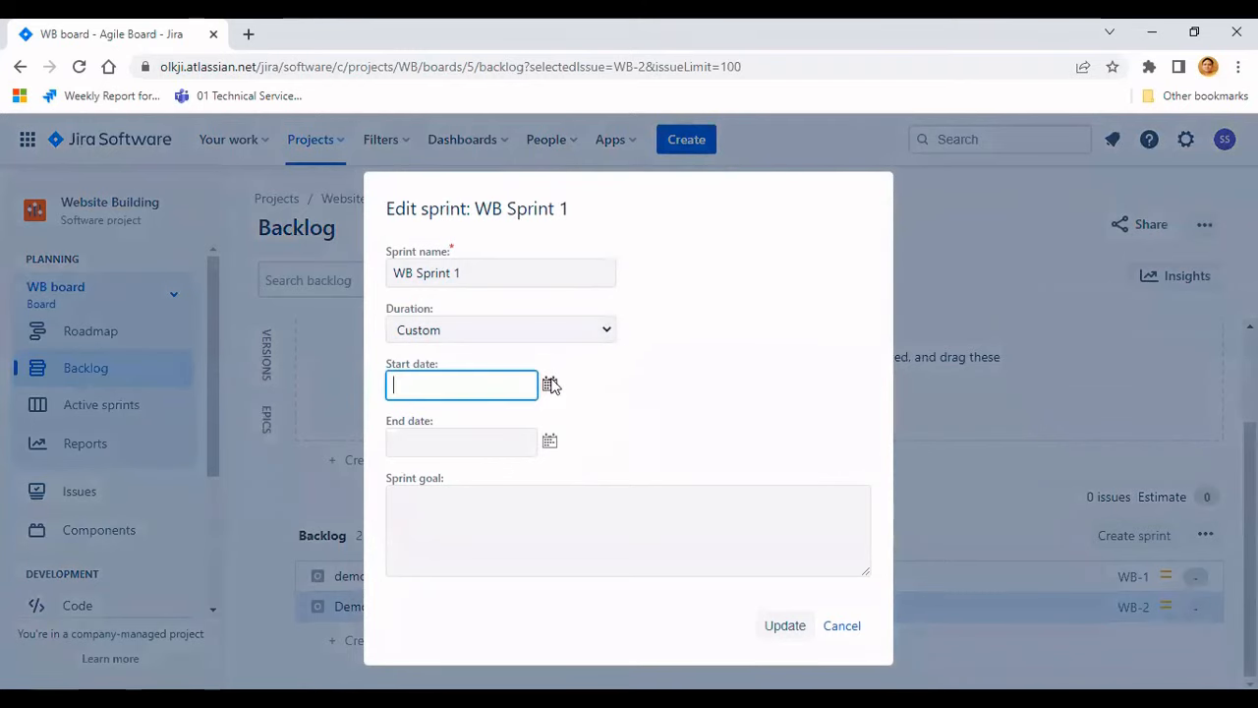
{"action": "left_click", "coordinate": [400, 235]}
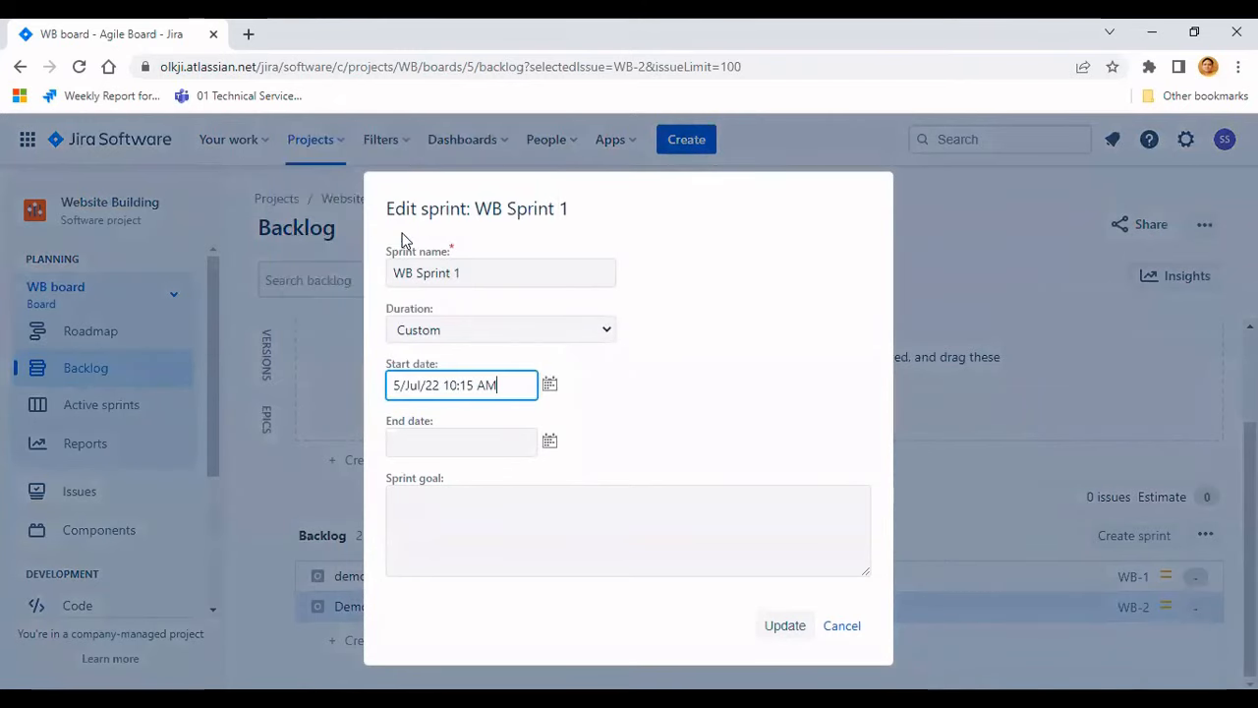
{"action": "left_click", "coordinate": [549, 441]}
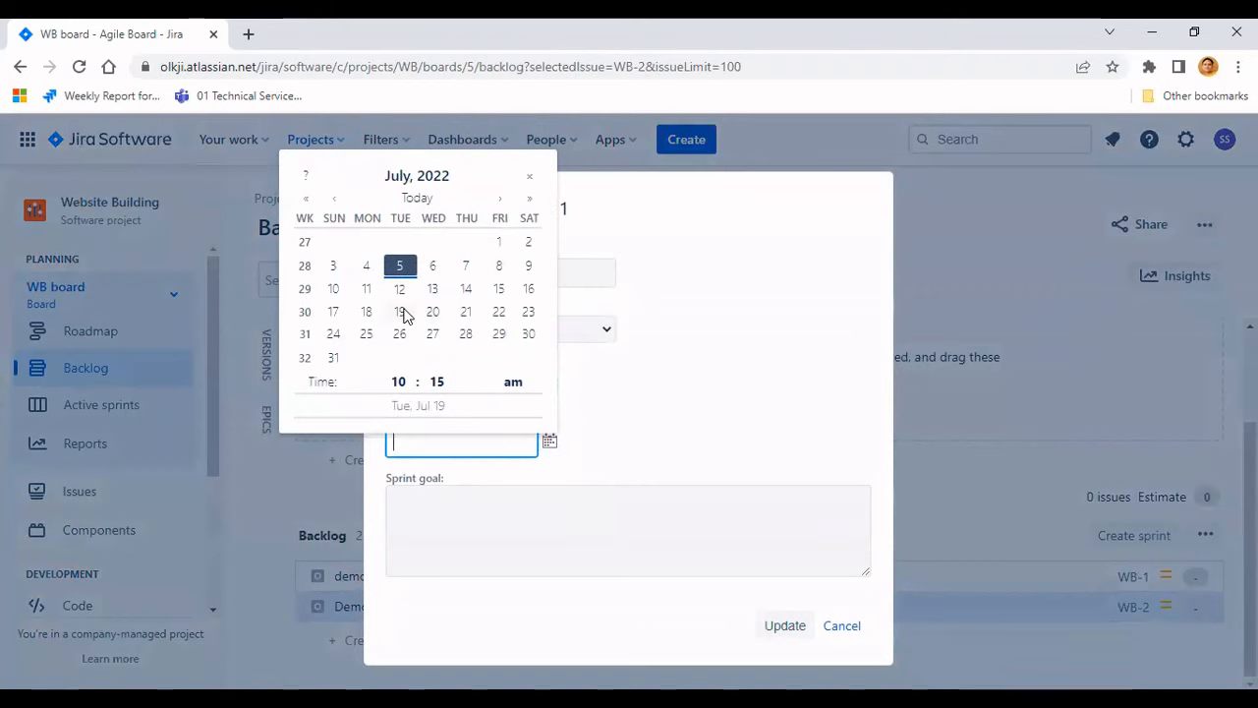
{"action": "left_click", "coordinate": [400, 312]}
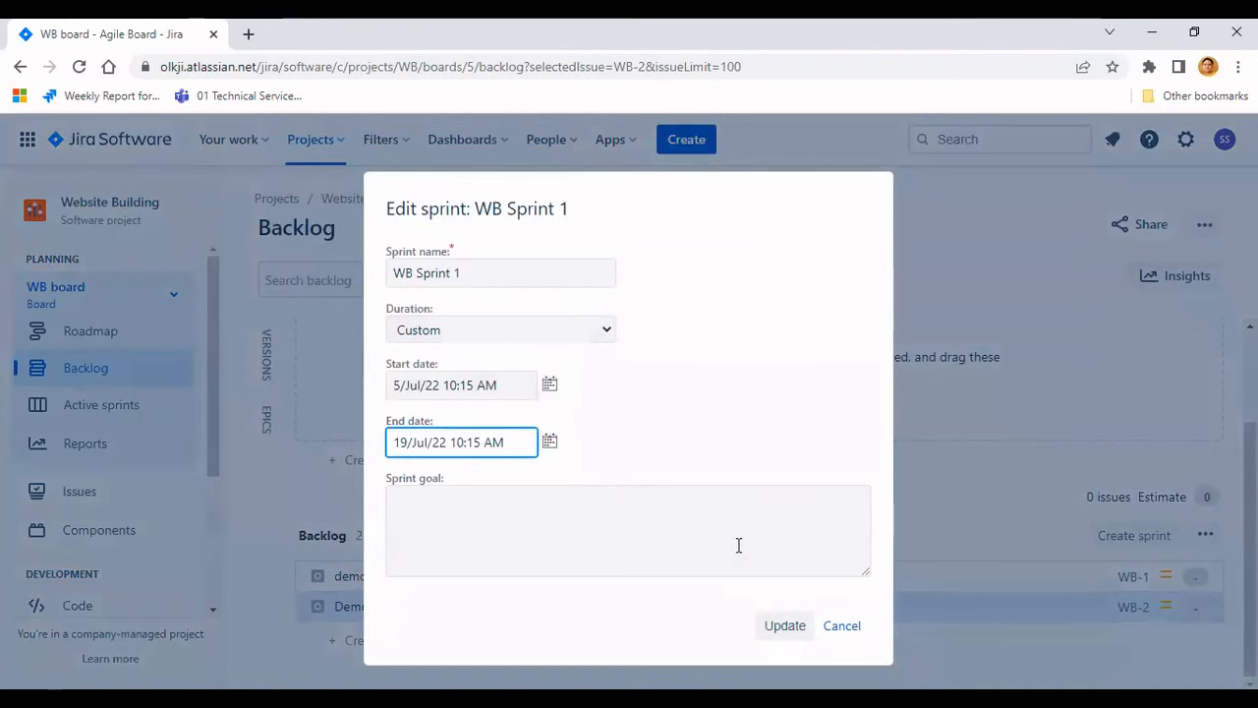
{"action": "key", "text": "Return"}
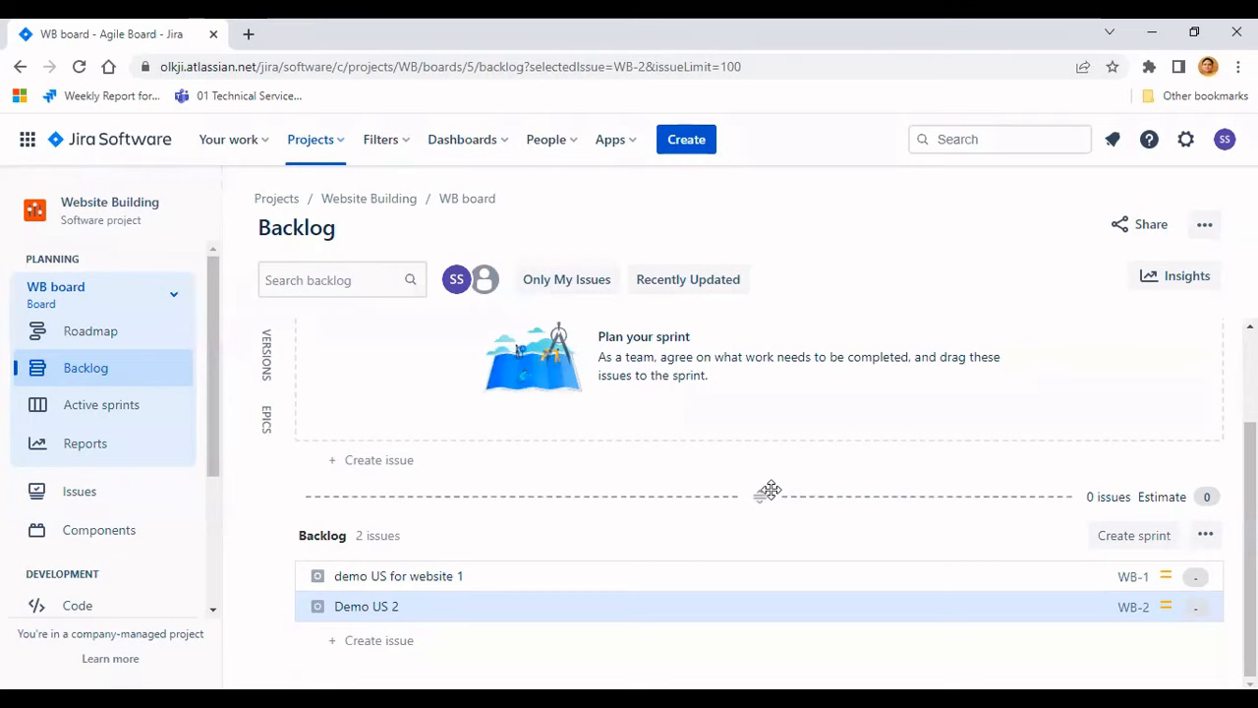
- Set the story points of 'demo US for website 1' to 2
{"action": "left_click", "coordinate": [1197, 579]}
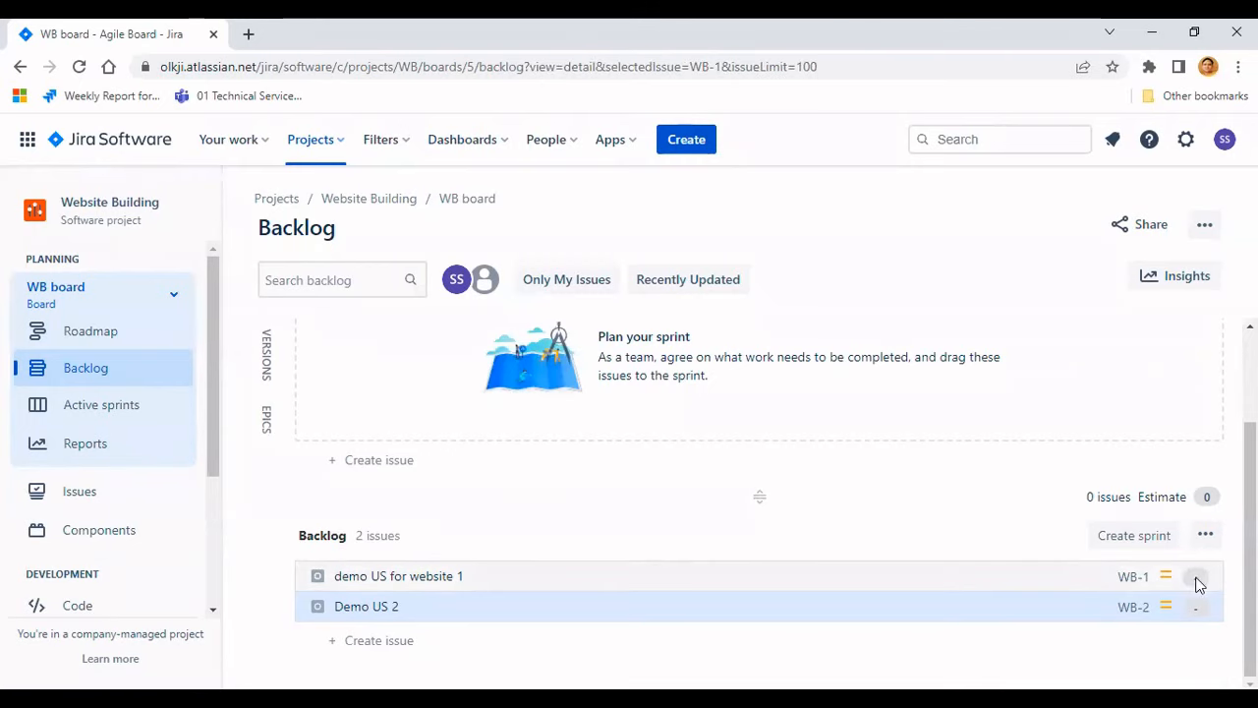
{"action": "scroll", "coordinate": [1095, 519], "scroll_direction": "down", "scroll_amount": 2}
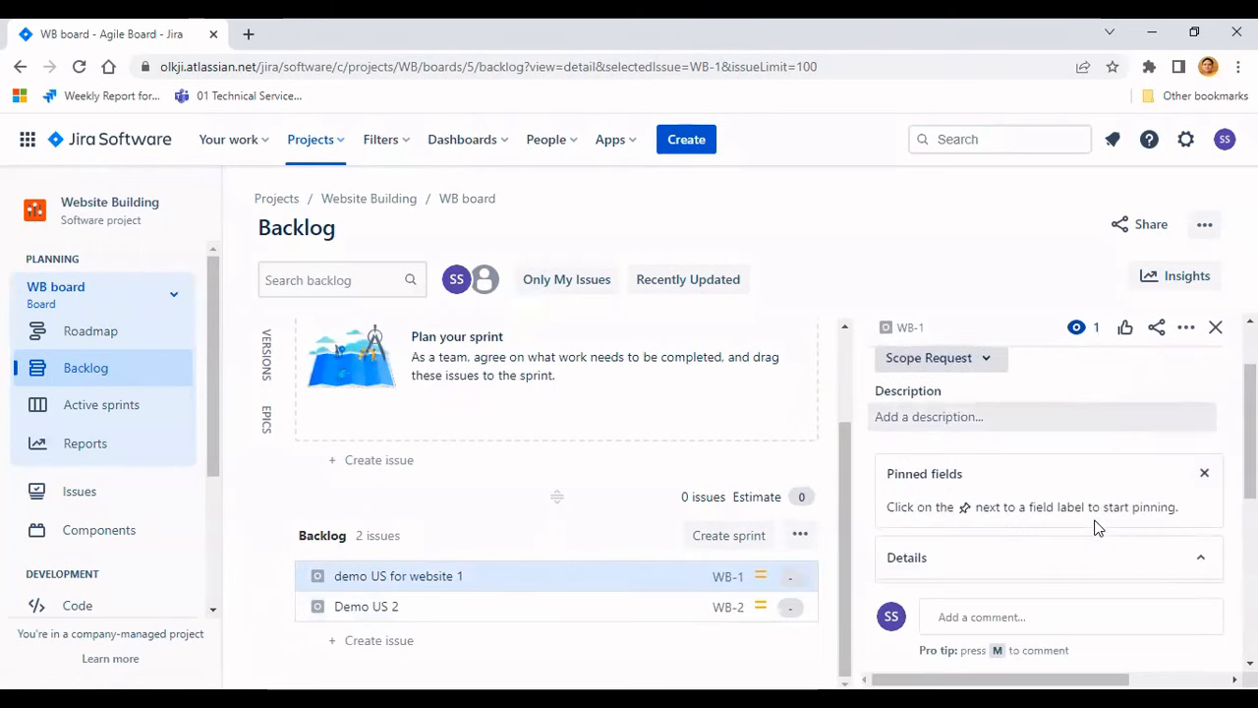
{"action": "scroll", "coordinate": [1095, 519], "scroll_direction": "down", "scroll_amount": 3}
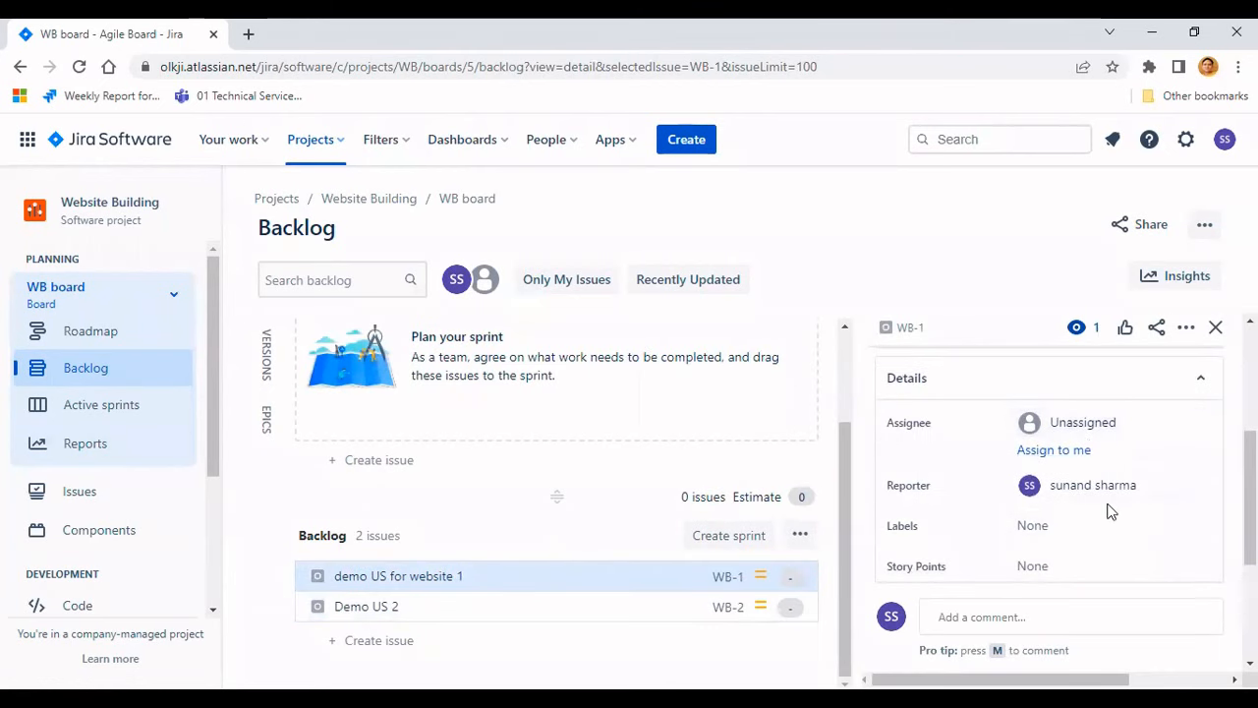
{"action": "left_click", "coordinate": [1081, 475]}
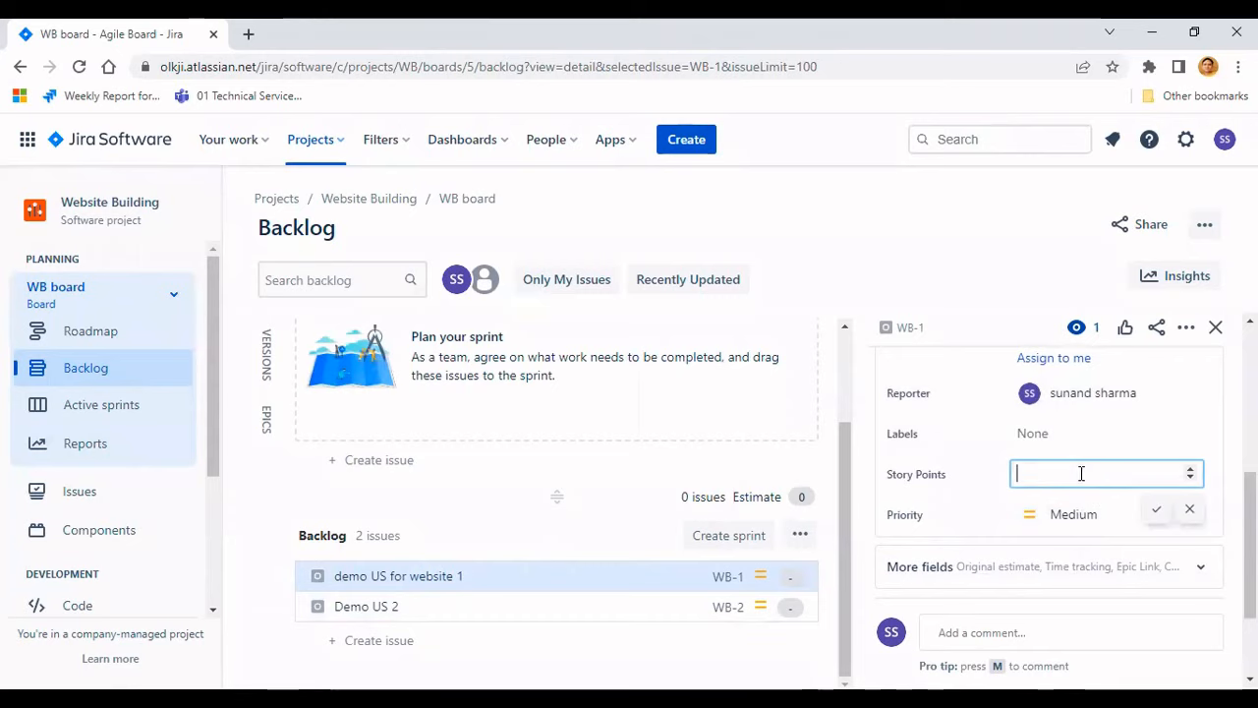
{"action": "left_click", "coordinate": [1190, 472]}
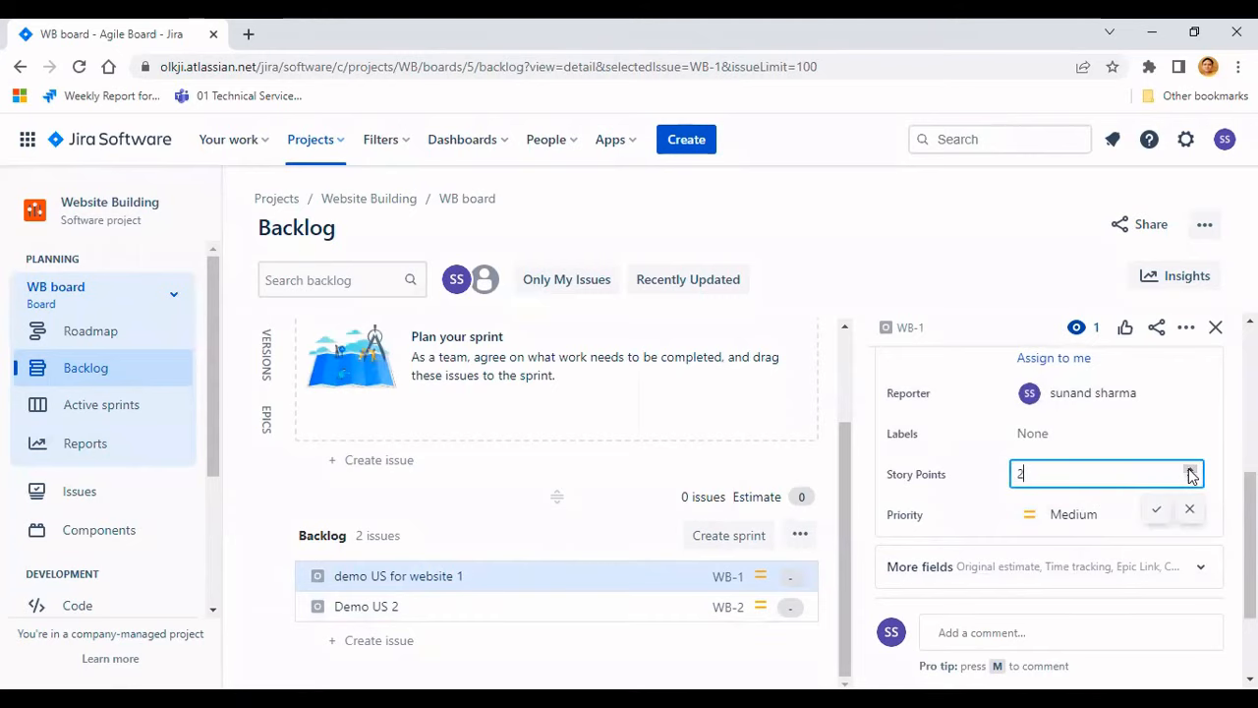
{"action": "left_click", "coordinate": [1159, 512]}
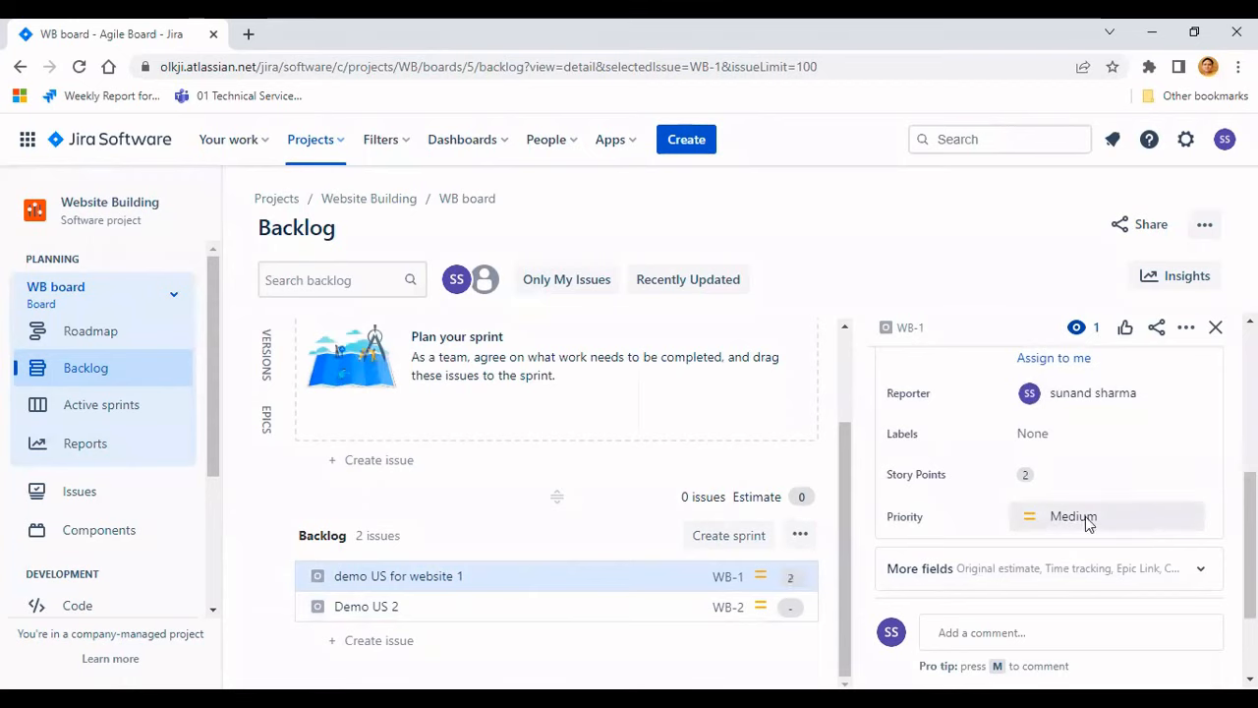
- Set the story points of 'Demo US 2' to 5 and close the issue details panel
{"action": "key", "text": "j"}
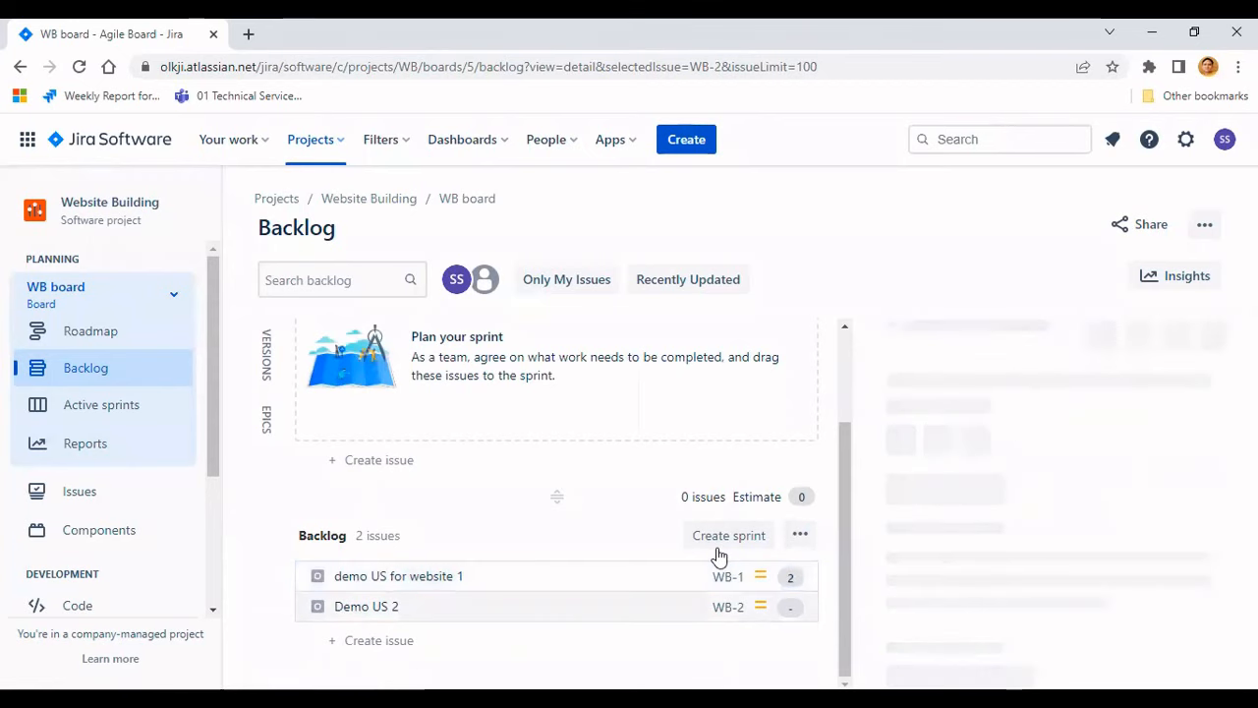
{"action": "scroll", "coordinate": [1108, 521], "scroll_direction": "down", "scroll_amount": 5}
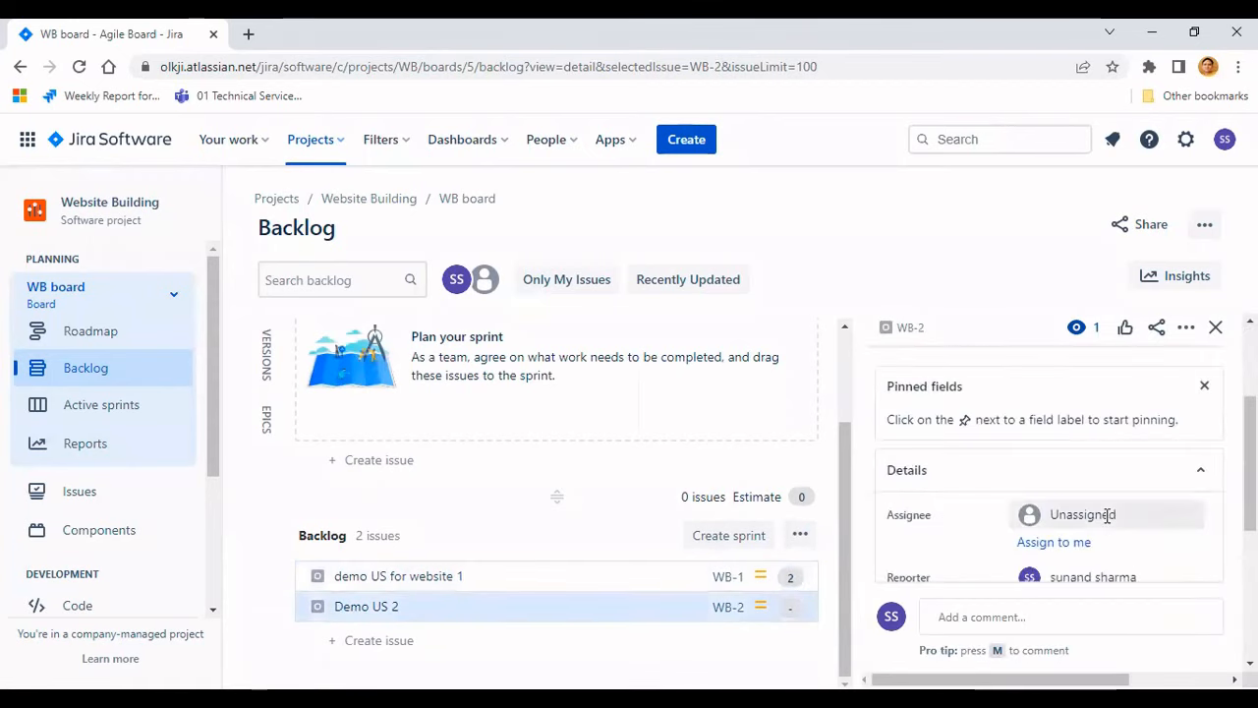
{"action": "scroll", "coordinate": [1108, 521], "scroll_direction": "down", "scroll_amount": 2}
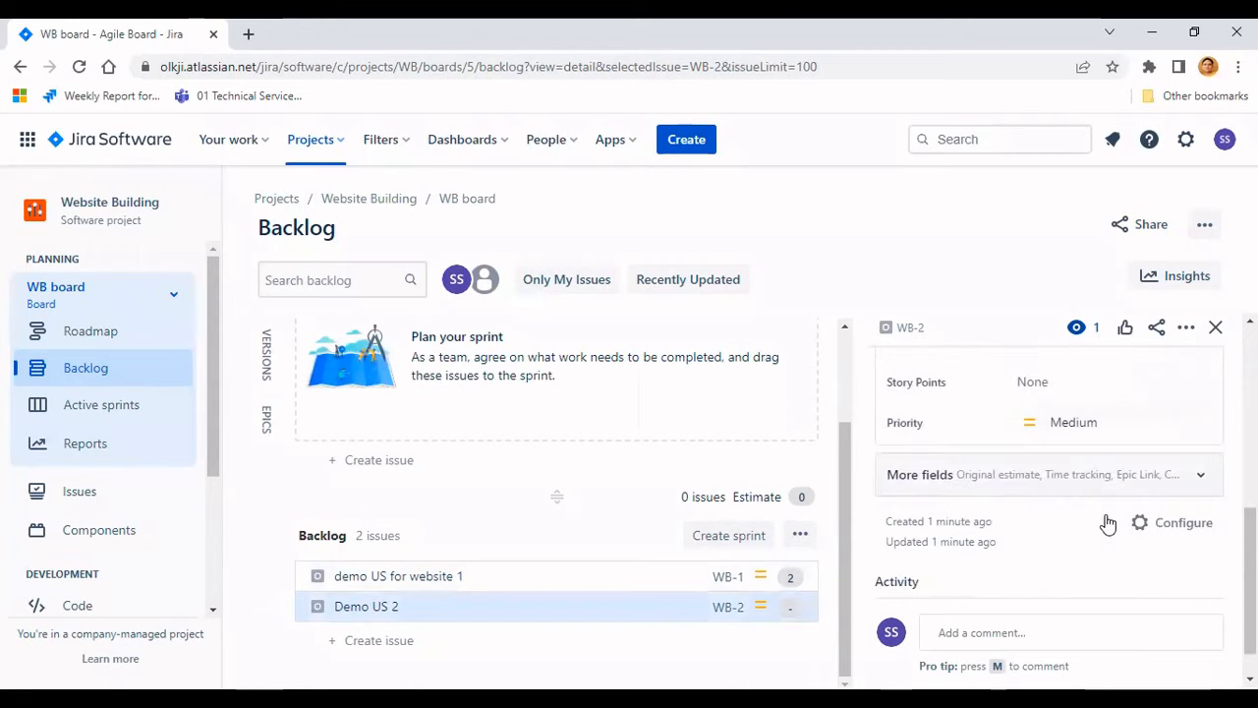
{"action": "scroll", "coordinate": [1108, 521], "scroll_direction": "up", "scroll_amount": 2}
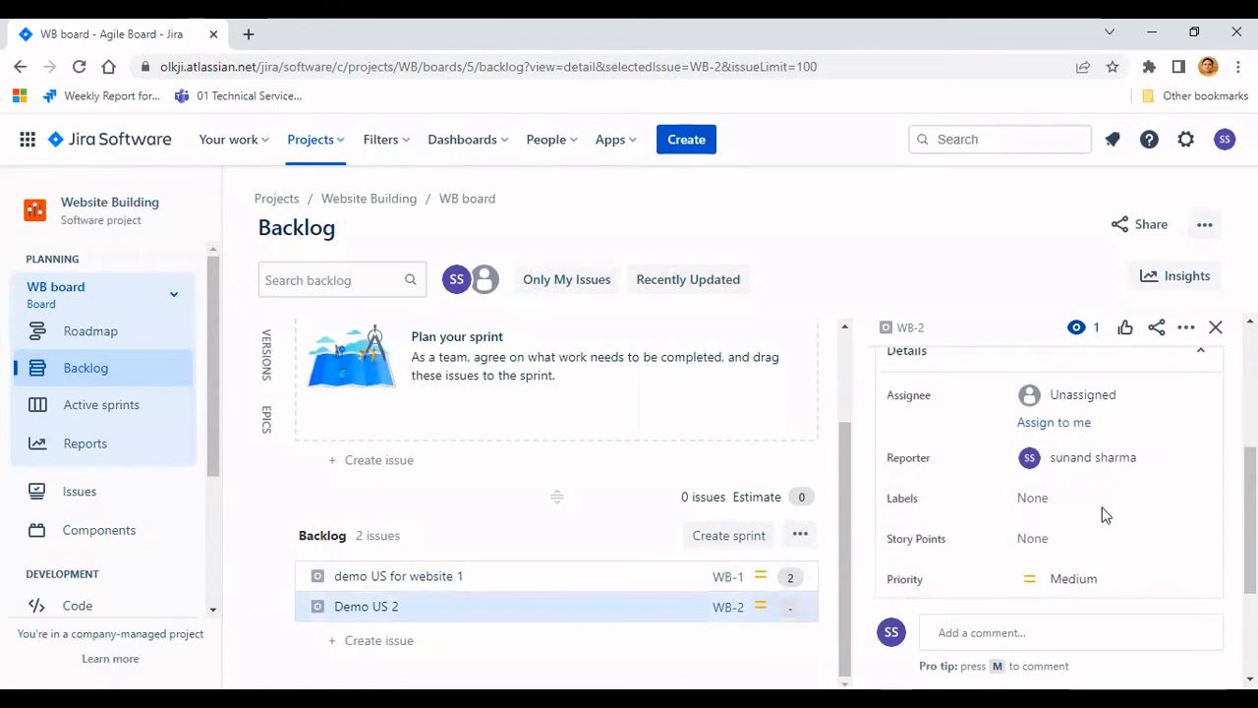
{"action": "left_click", "coordinate": [1108, 542]}
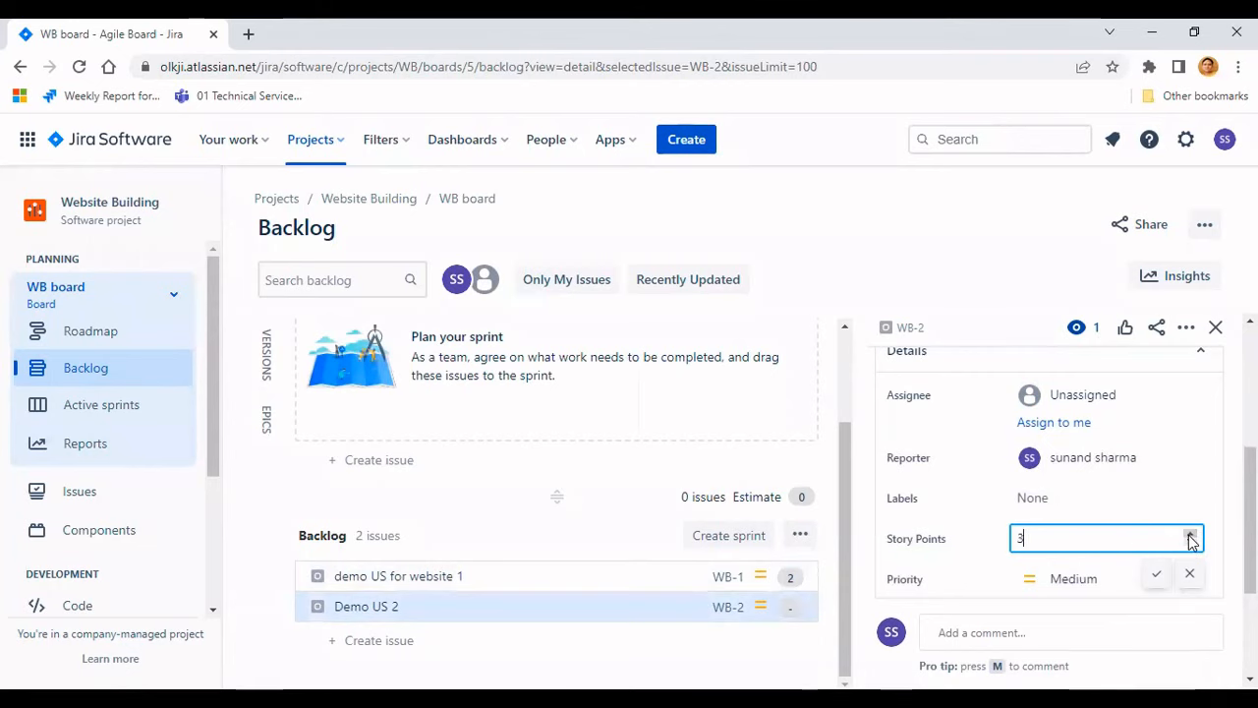
{"action": "left_click", "coordinate": [1190, 536]}
{"action": "left_click", "coordinate": [1189, 536]}
{"action": "left_click", "coordinate": [1160, 577]}
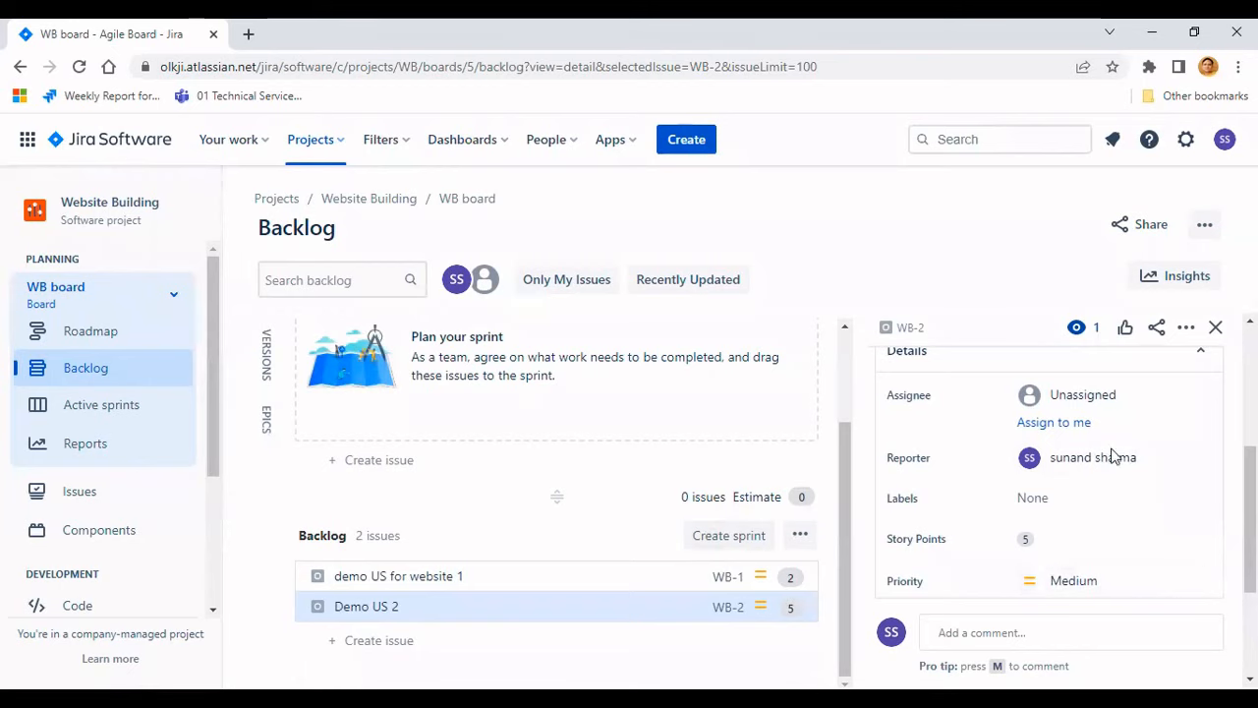
{"action": "left_click", "coordinate": [1215, 328]}
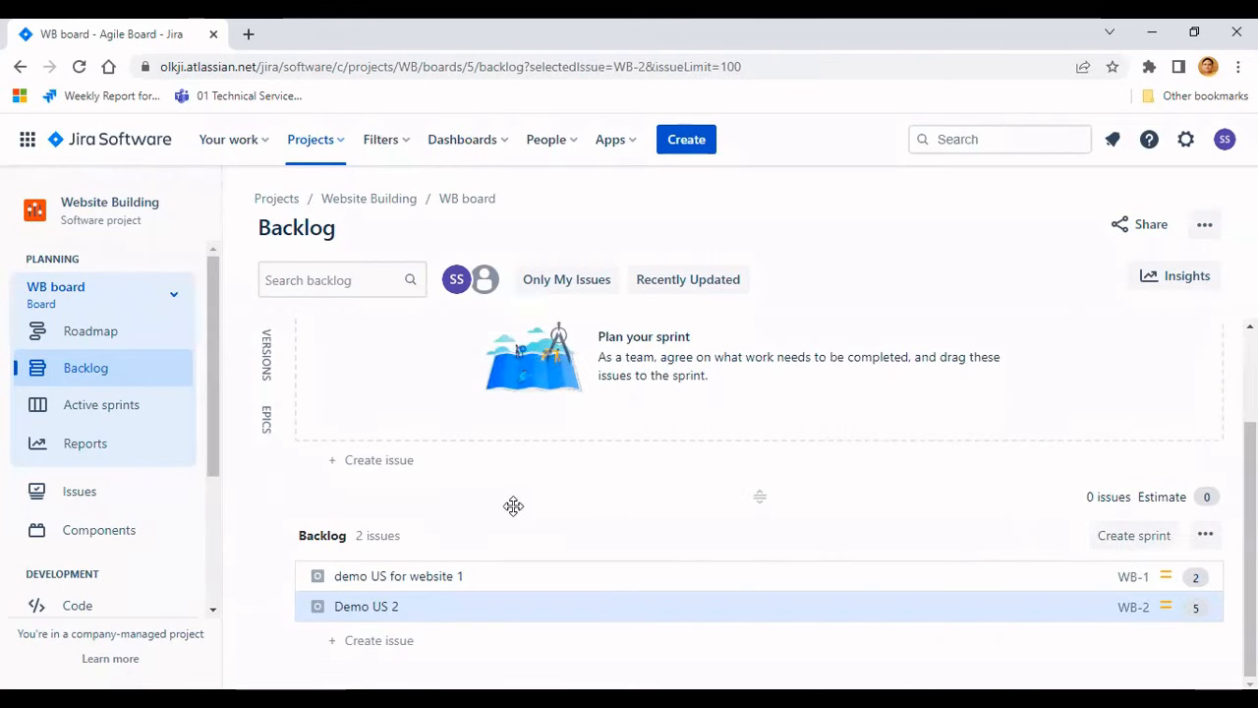
{"action": "scroll", "coordinate": [459, 470], "scroll_direction": "up", "scroll_amount": 1}
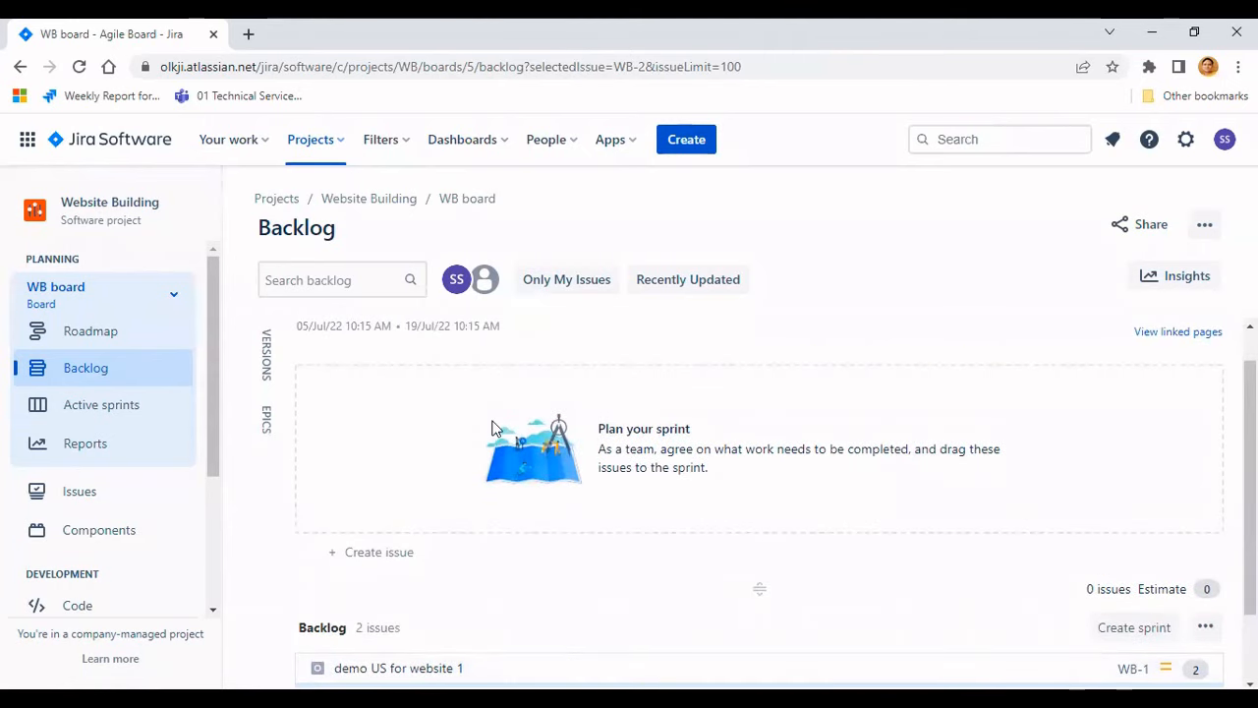
{"action": "scroll", "coordinate": [494, 429], "scroll_direction": "down", "scroll_amount": 1}
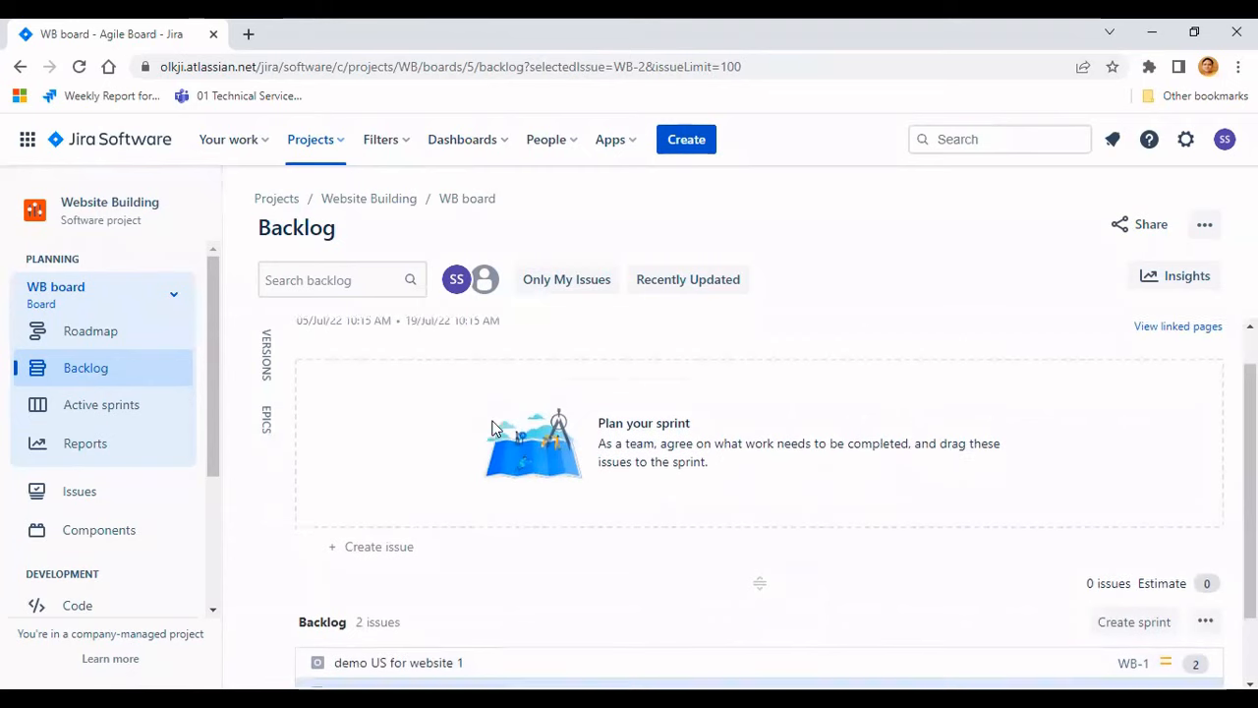
{"action": "scroll", "coordinate": [493, 429], "scroll_direction": "up", "scroll_amount": 1}
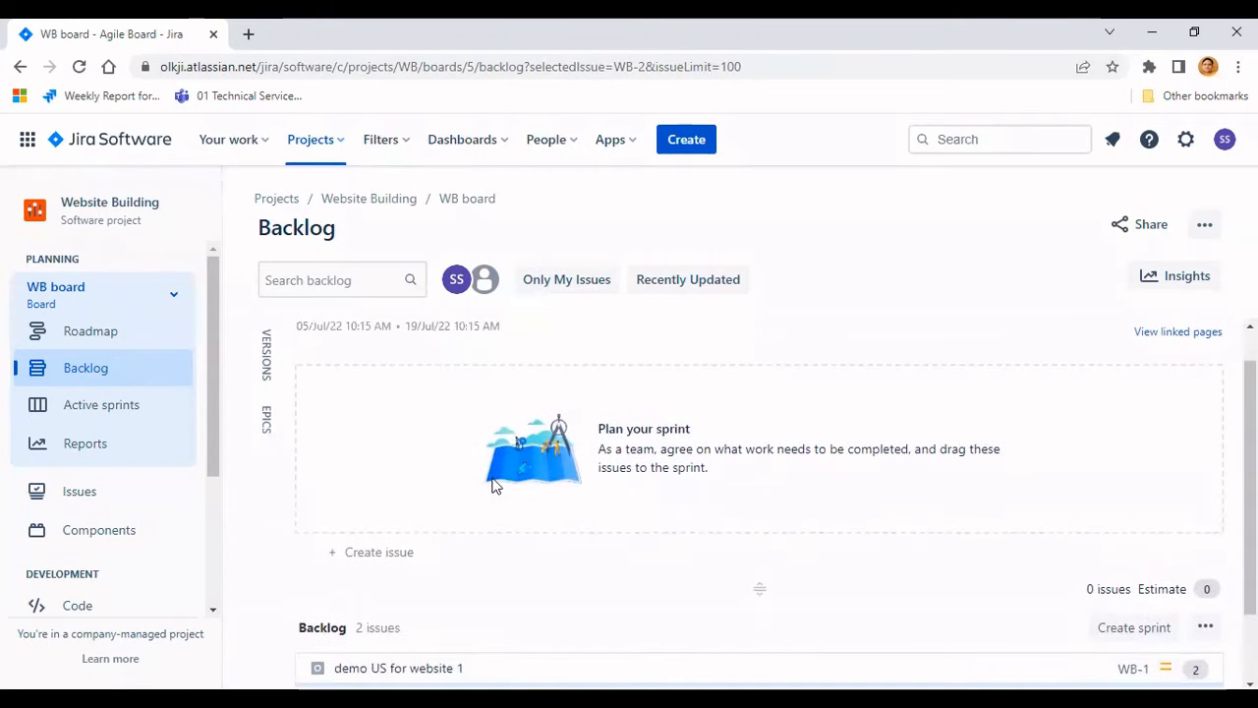
{"action": "scroll", "coordinate": [453, 539], "scroll_direction": "down", "scroll_amount": 1}
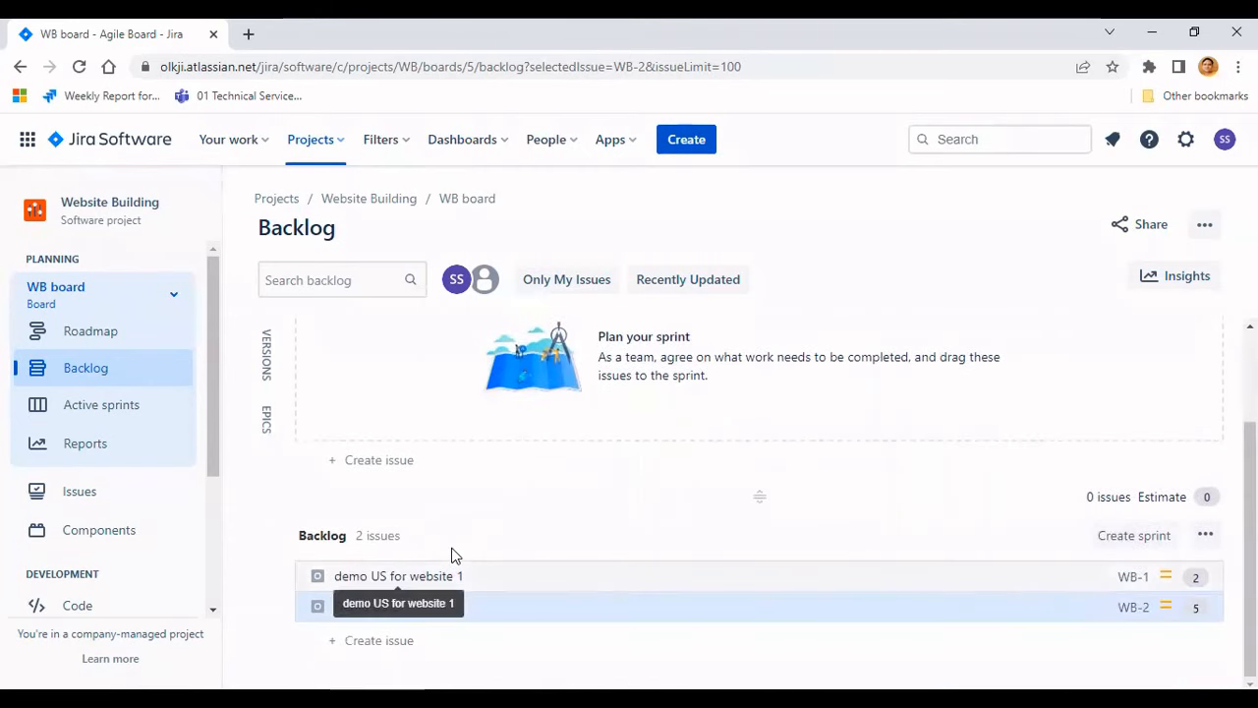
- Move both backlog stories into WB Sprint 1
{"action": "left_click_drag", "start_coordinate": [453, 576], "coordinate": [457, 399]}
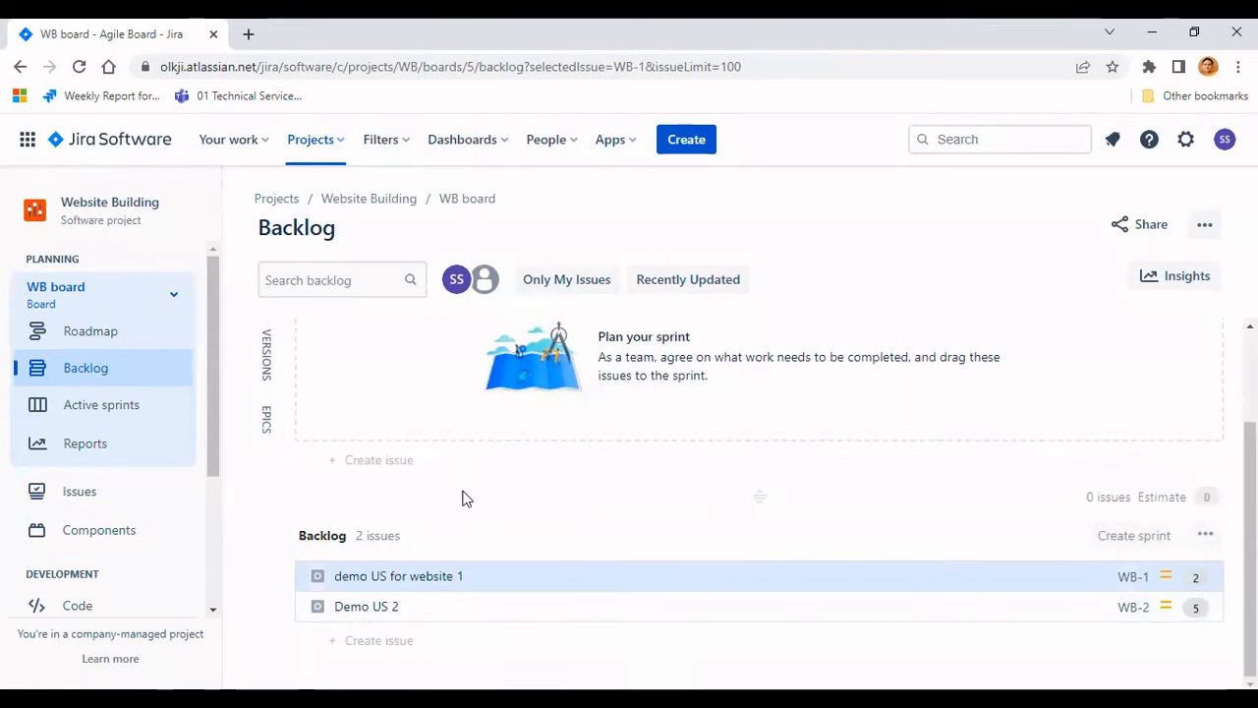
{"action": "left_click_drag", "start_coordinate": [467, 555], "coordinate": [462, 454]}
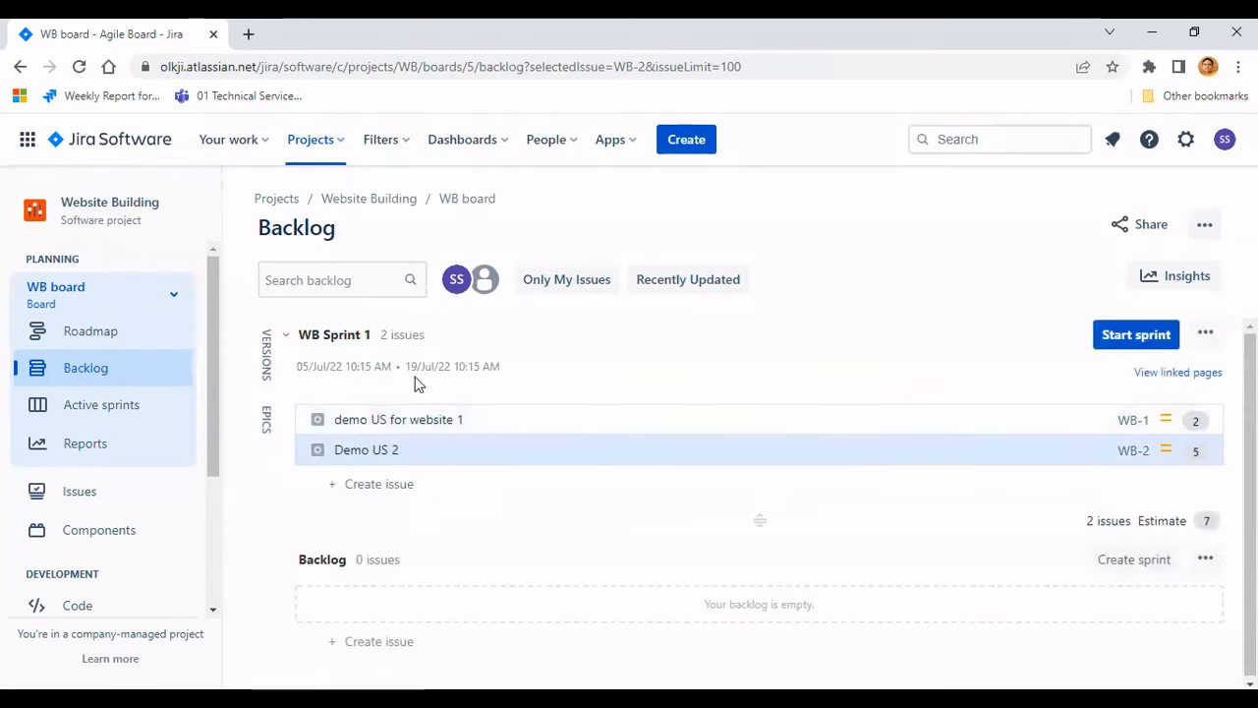
- Start WB Sprint 1 and move 'demo US for website 1' into the Draft column on the board
{"action": "left_click", "coordinate": [1120, 337]}
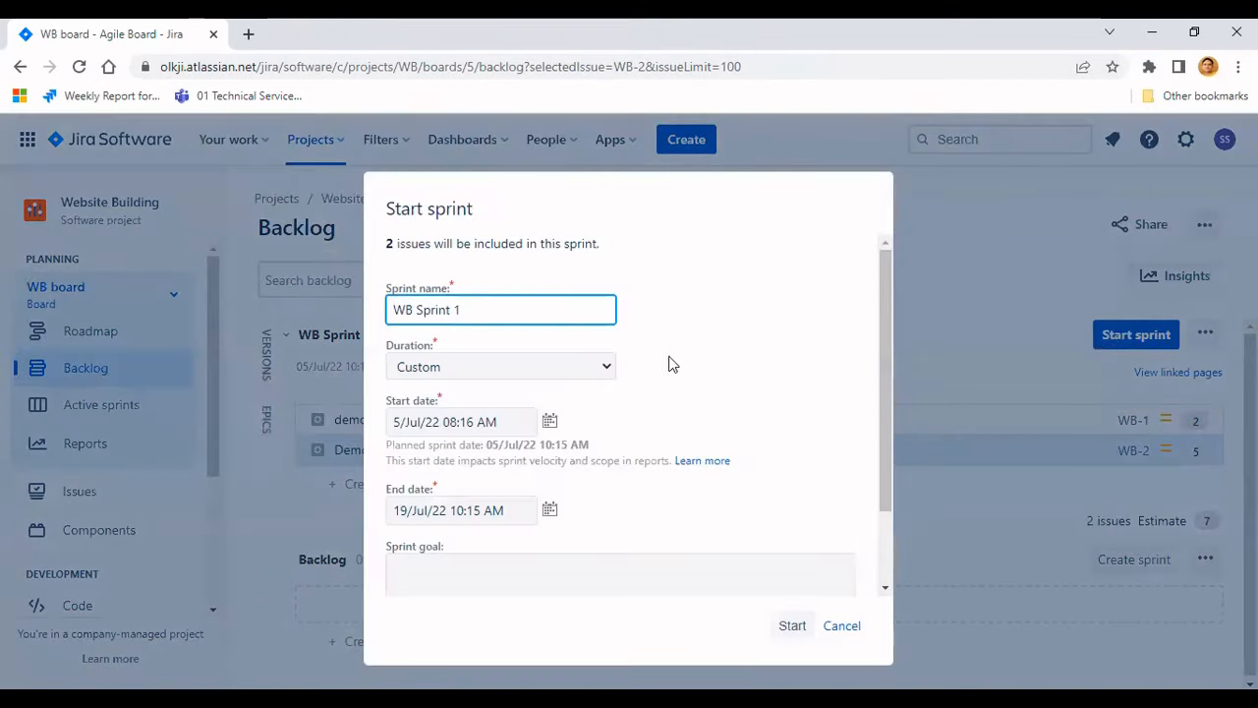
{"action": "key", "text": "Return"}
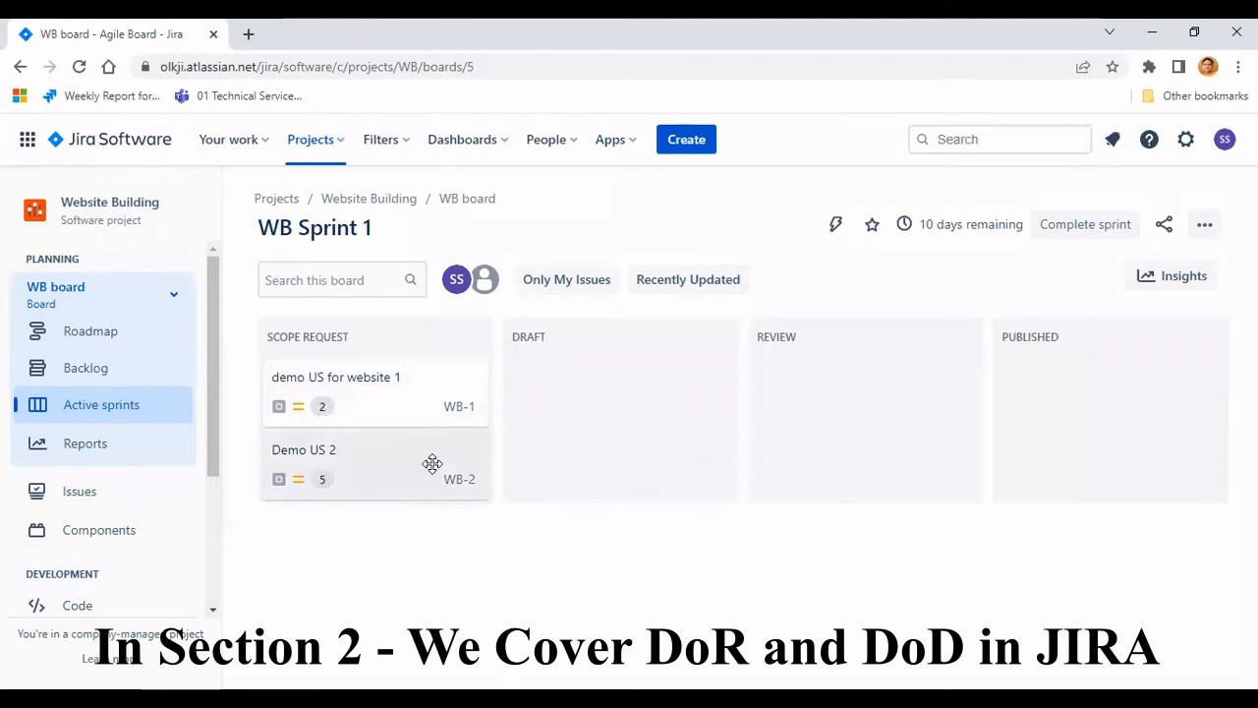
{"action": "left_click_drag", "start_coordinate": [460, 400], "coordinate": [576, 404]}
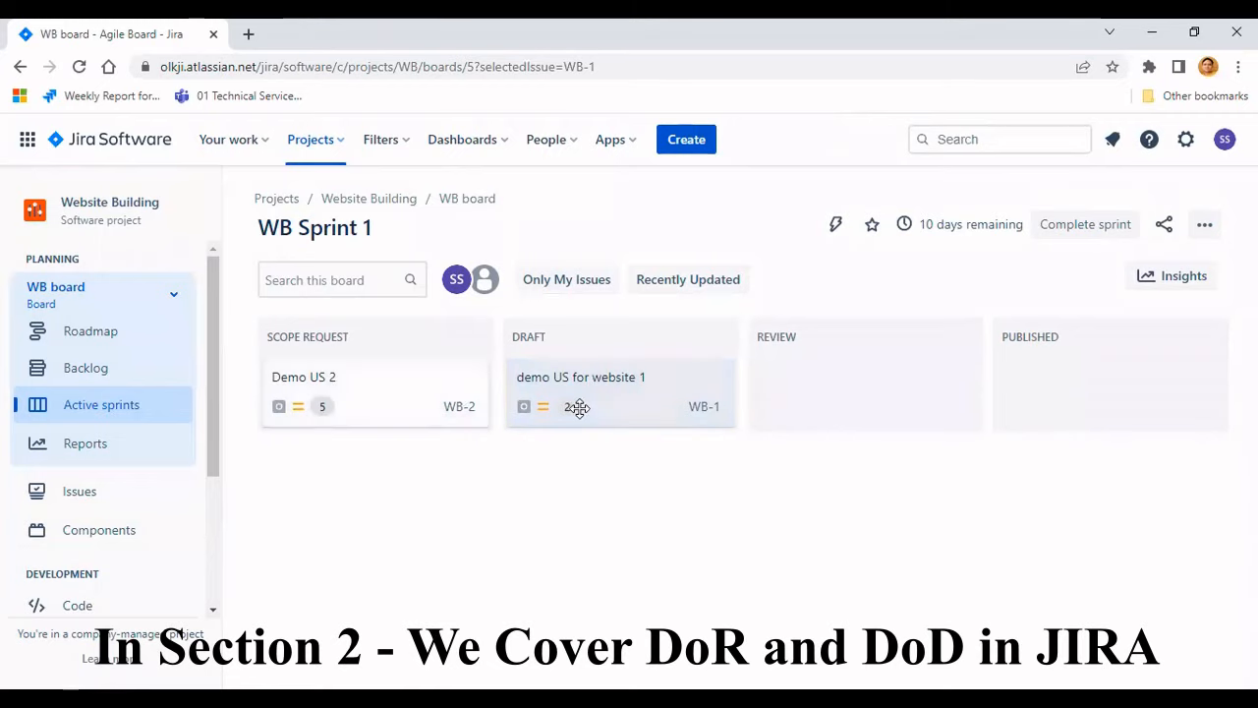
- Move 'Demo US 2' from Scope Request into the Draft column
{"action": "left_click_drag", "start_coordinate": [482, 408], "coordinate": [613, 446]}
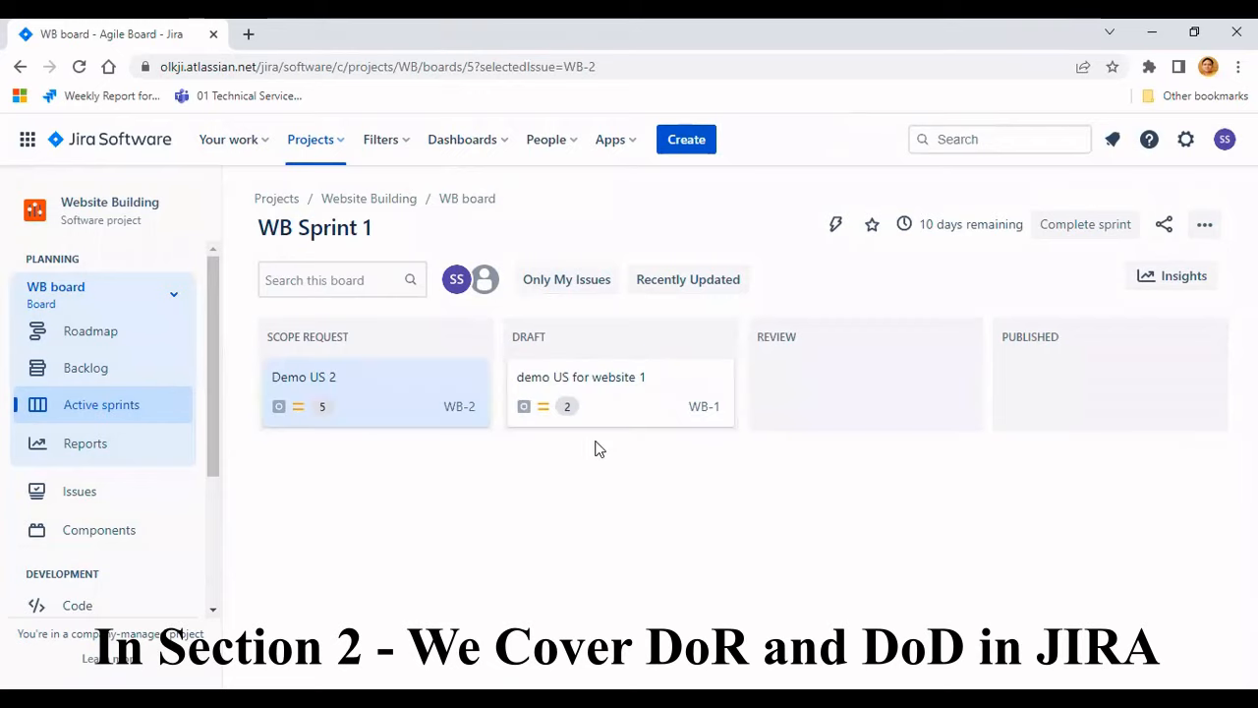
{"action": "left_click_drag", "start_coordinate": [433, 406], "coordinate": [630, 444]}
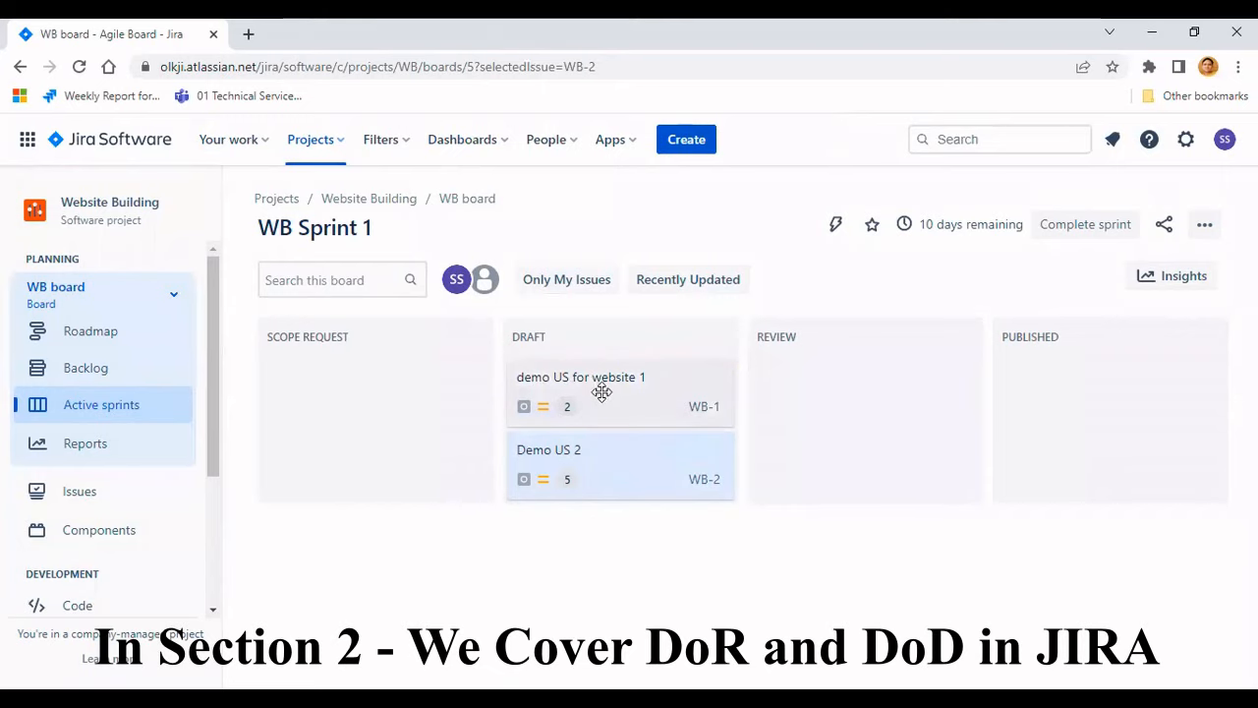
- Try moving 'demo US for website 1' back to Scope Request, then into Review and back to Draft
{"action": "left_click_drag", "start_coordinate": [601, 392], "coordinate": [363, 394]}
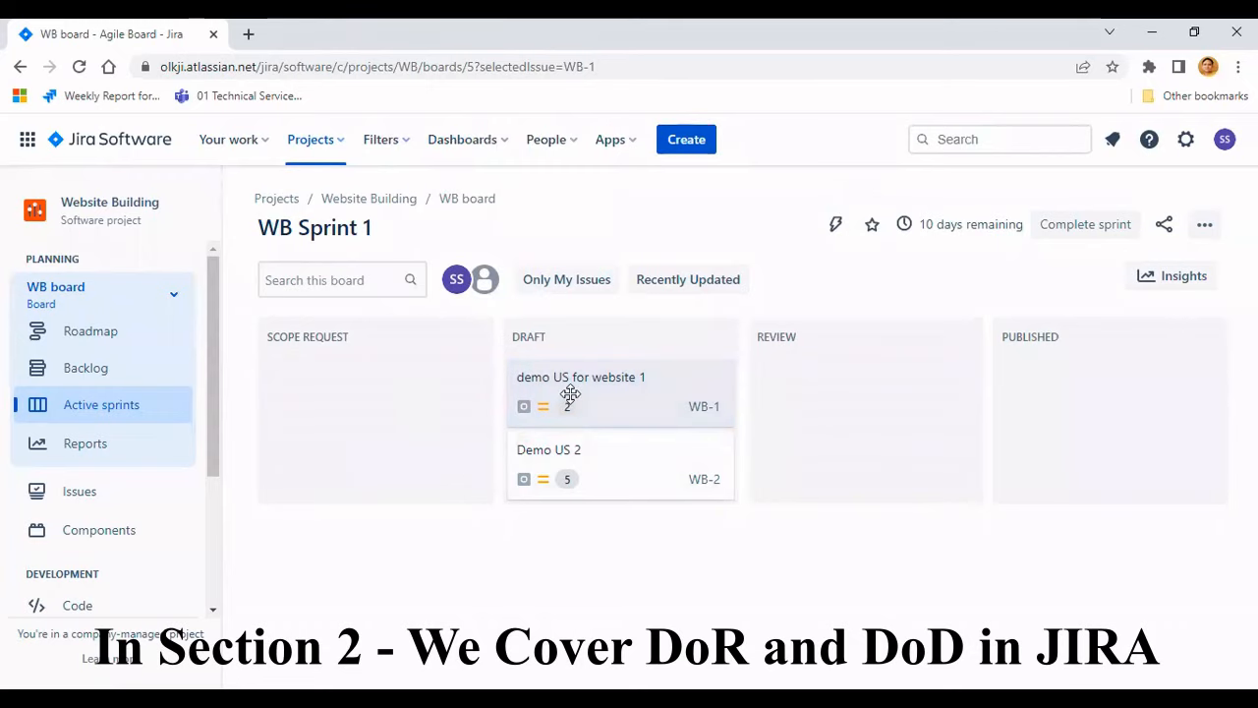
{"action": "left_click_drag", "start_coordinate": [629, 406], "coordinate": [869, 399]}
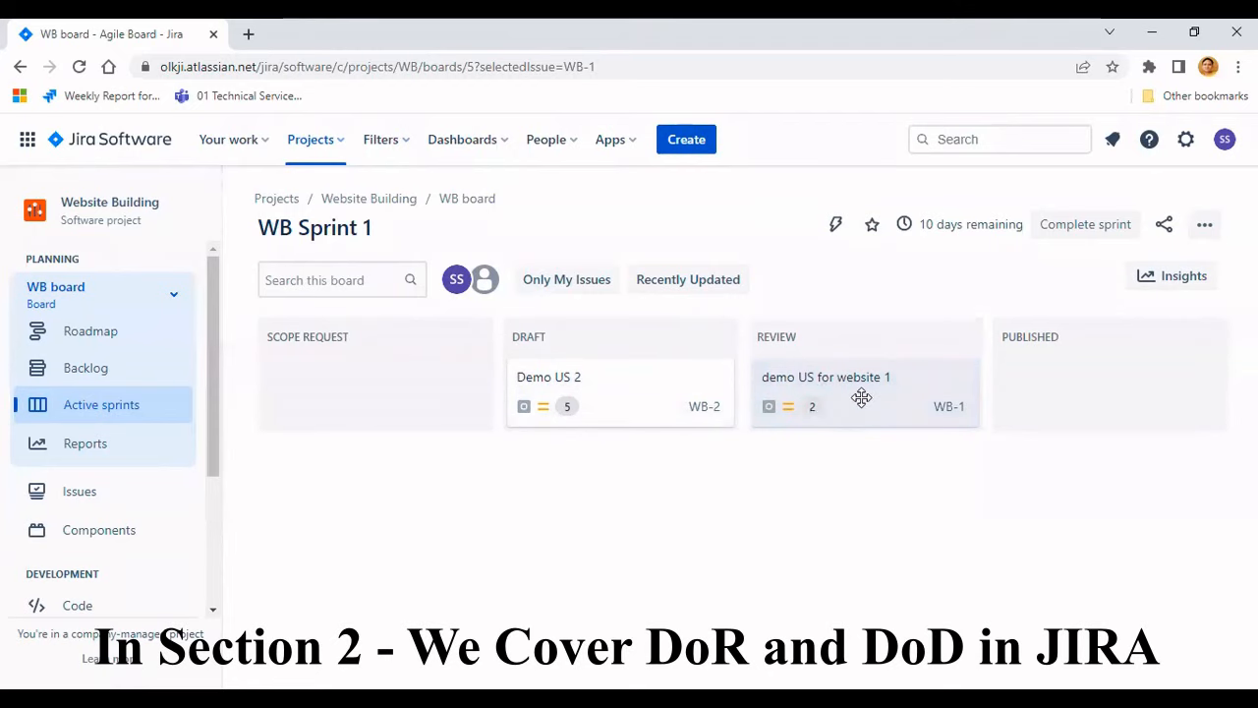
{"action": "left_click_drag", "start_coordinate": [834, 401], "coordinate": [624, 393]}
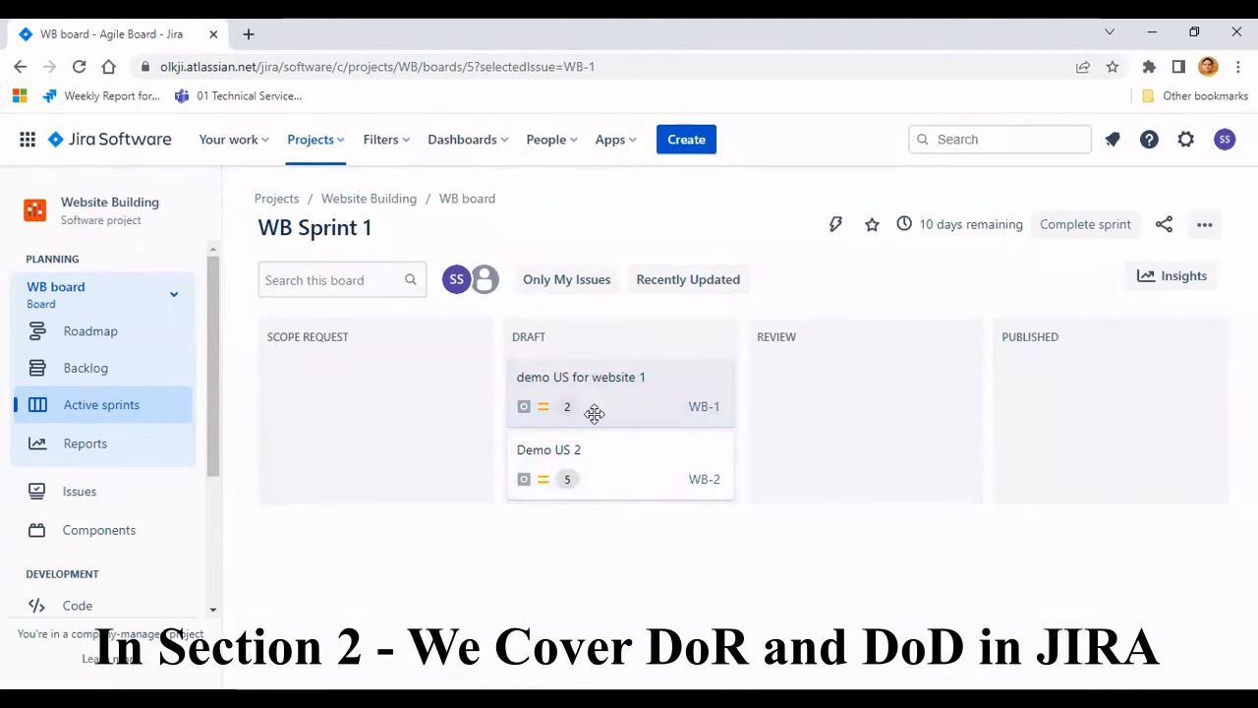
- Move 'demo US for website 1' through Review into the Published column
{"action": "left_click_drag", "start_coordinate": [613, 395], "coordinate": [818, 394]}
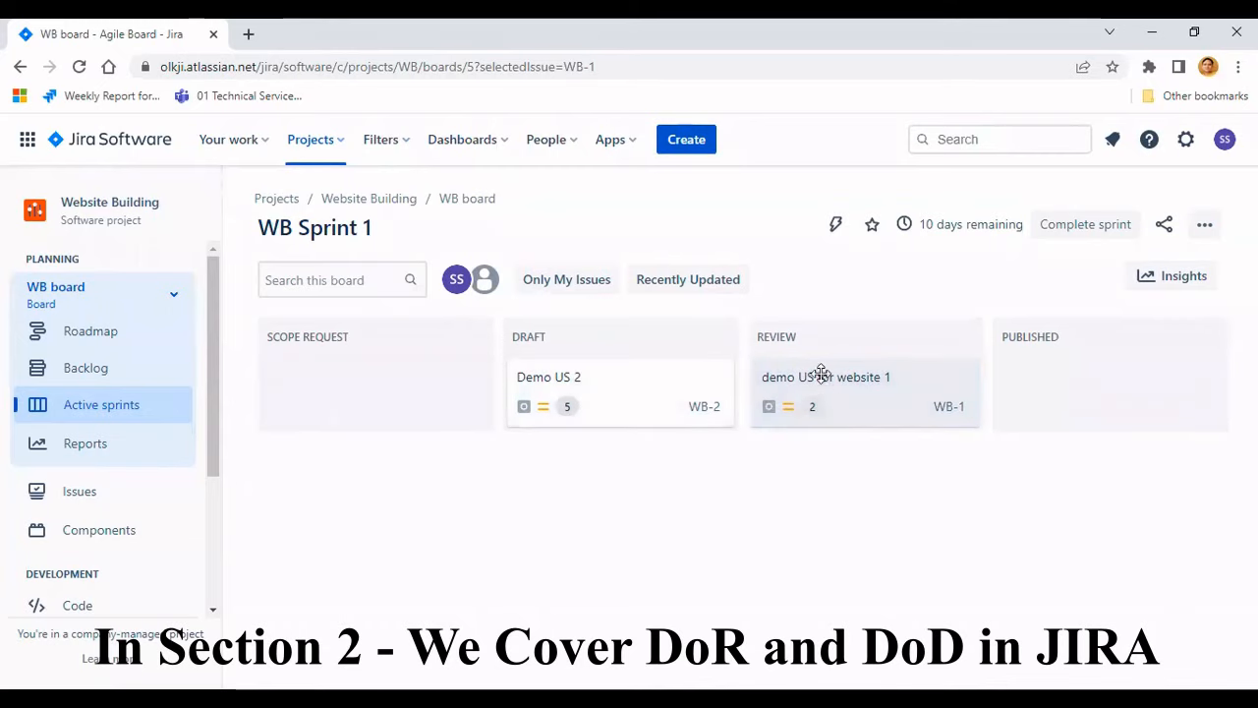
{"action": "left_click_drag", "start_coordinate": [845, 396], "coordinate": [1070, 391]}
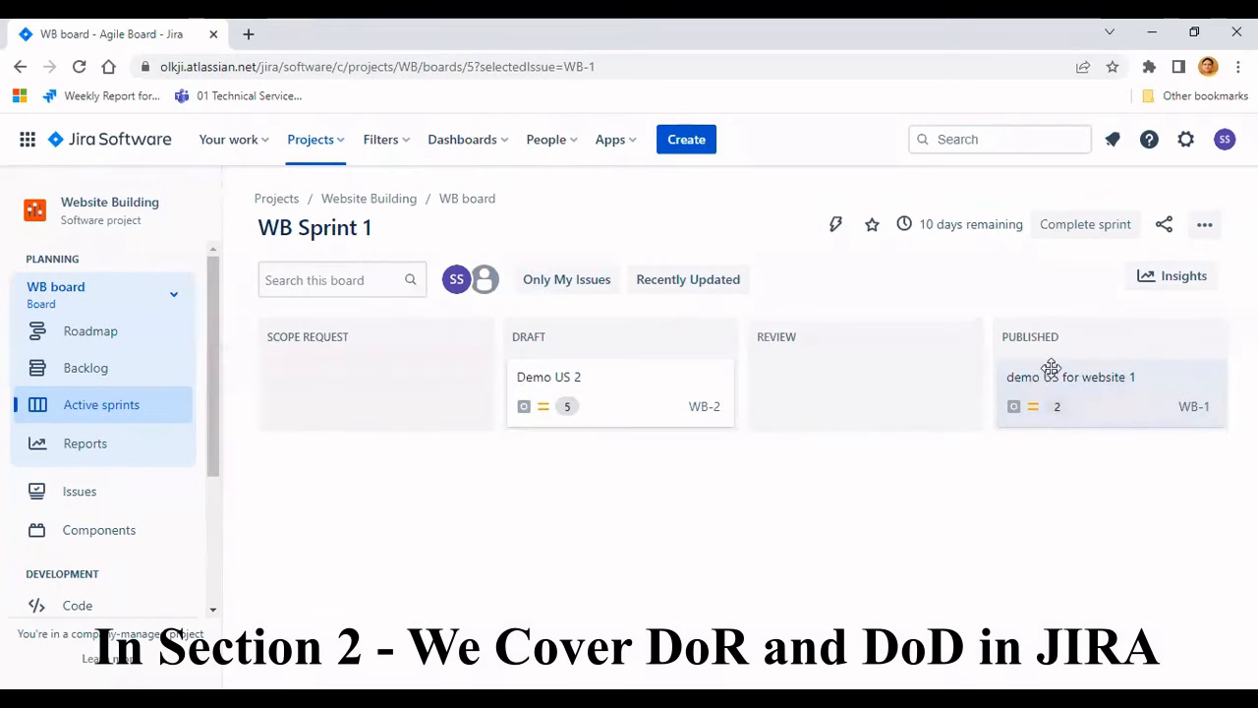
- Try to move 'demo US for website 1' from Published back to Review and dismiss the warning
{"action": "left_click_drag", "start_coordinate": [1026, 401], "coordinate": [865, 404]}
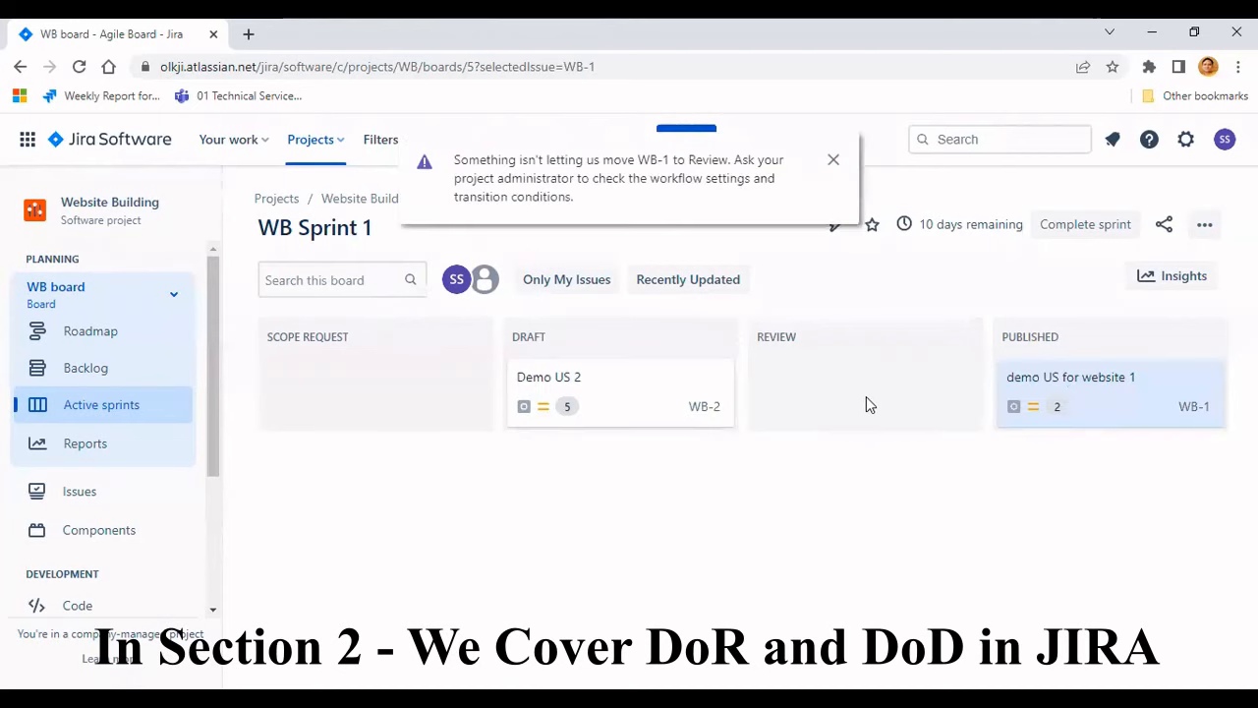
{"action": "left_click", "coordinate": [833, 159]}
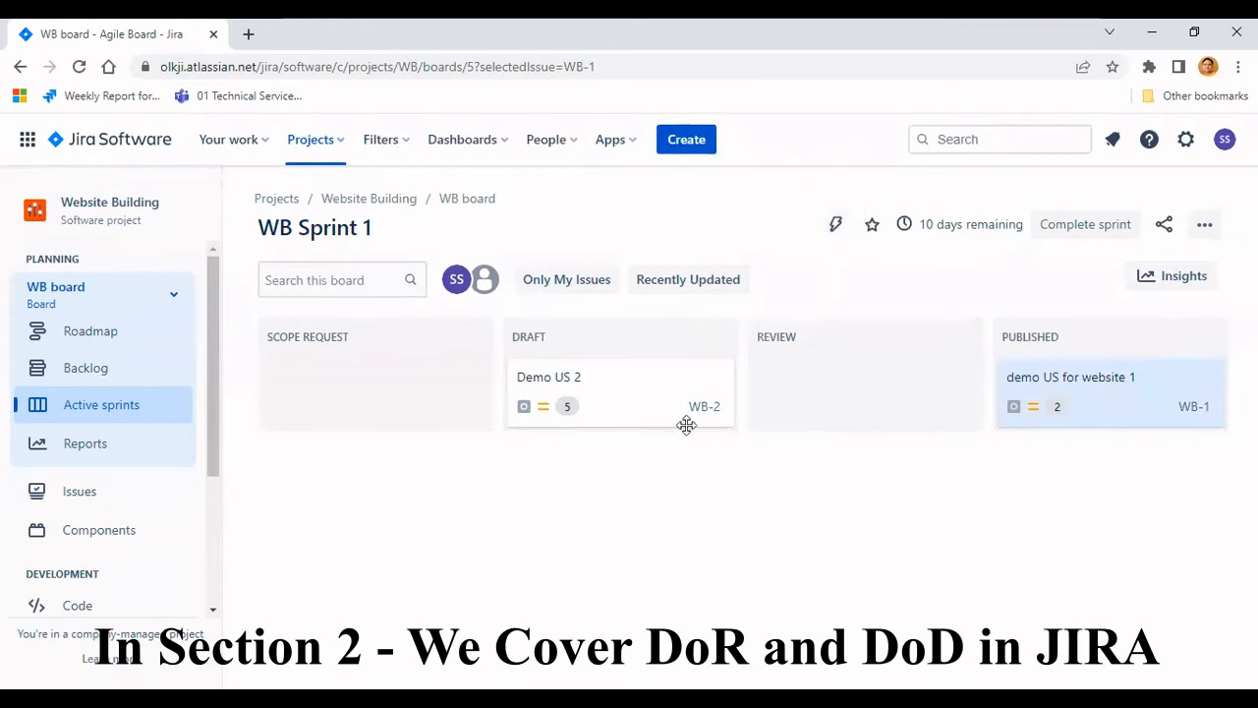